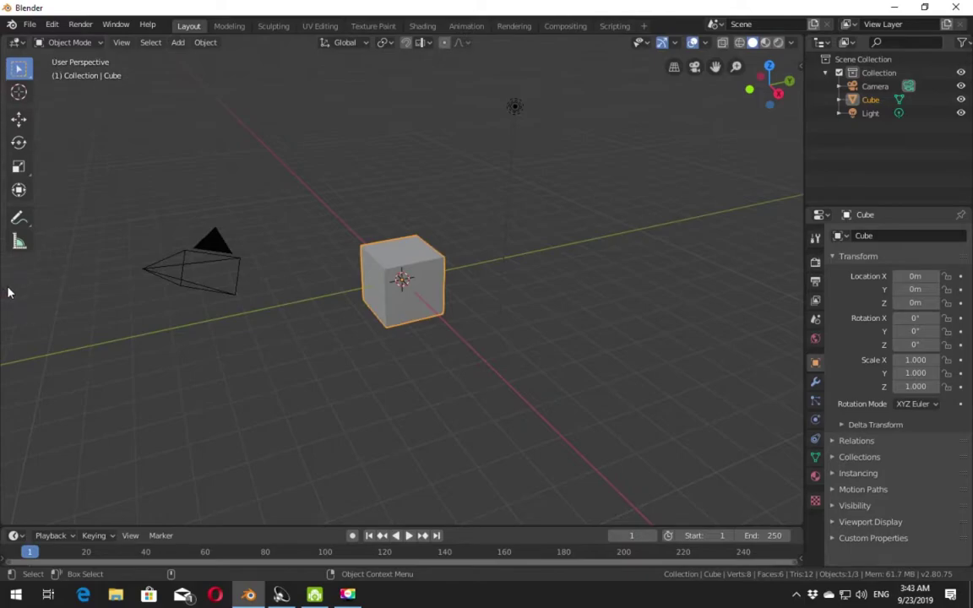
Step: Cycle the cube through the Move, Rotate, Scale and combined Transform handles, leaving it unchanged
key("w")
key("r")
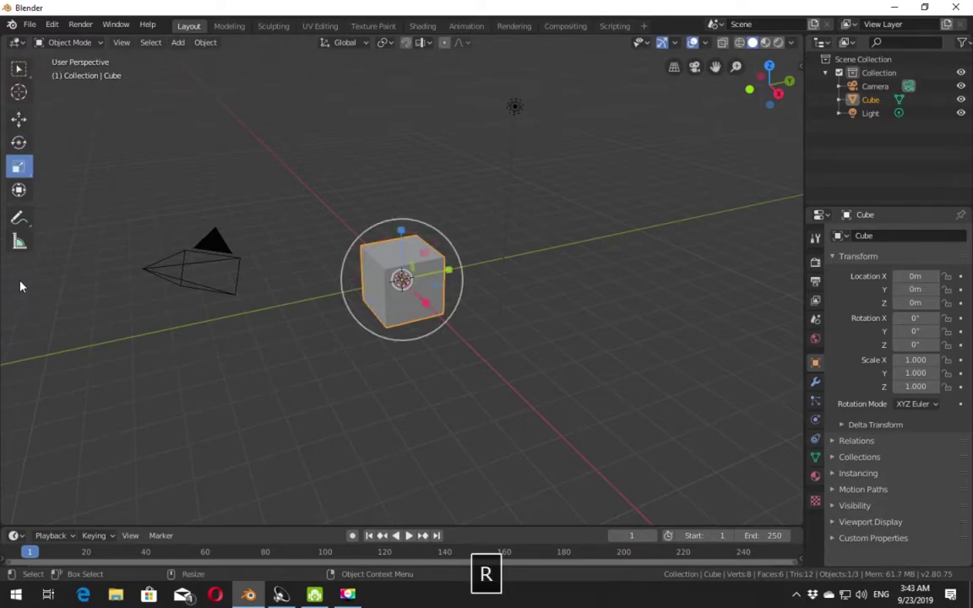
key("e")
key("r")
left_click(18, 190)
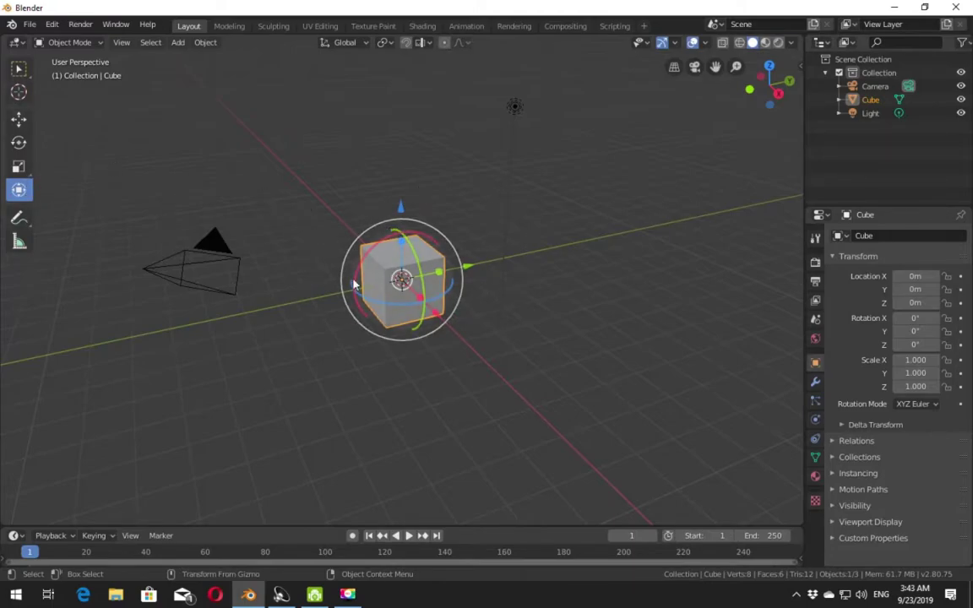
left_click(24, 93)
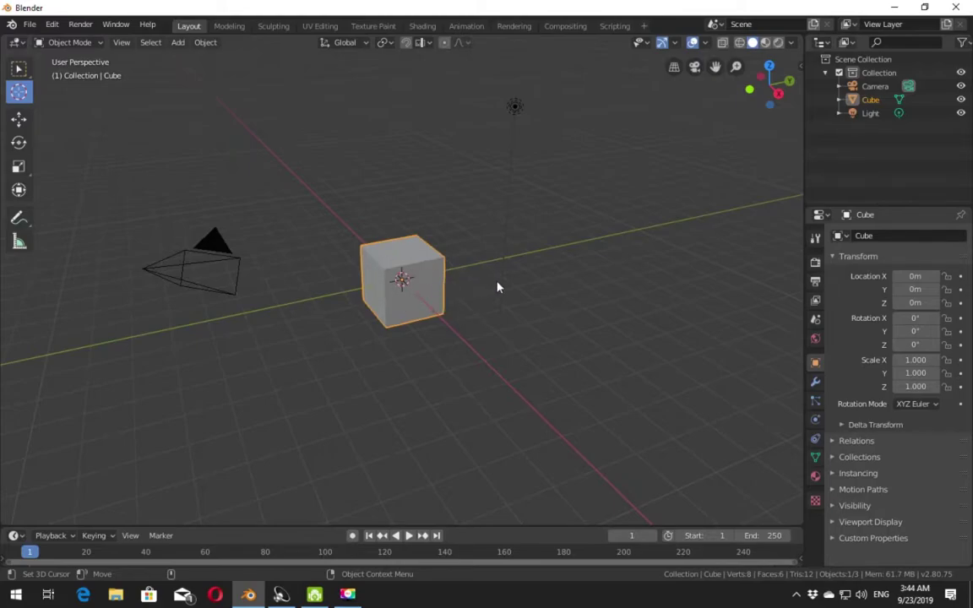
Step: Drag the 3D cursor around the grid and check the Snap menu, leaving the cursor front-left of the cube
right_click_drag(482, 206, 581, 353, "shift")
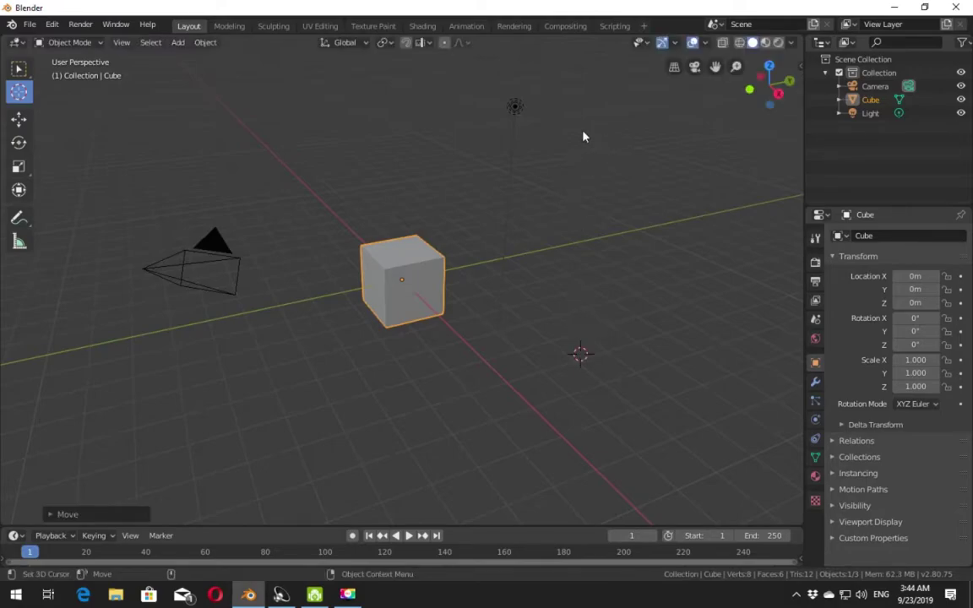
right_click_drag(583, 137, 558, 263, "shift")
mouse_move(156, 164)
right_mouse_down("shift")
mouse_move(221, 228)
mouse_move(93, 194)
mouse_move(127, 414)
right_mouse_up("shift")
right_click(479, 215)
right_click(621, 145, "shift")
right_click_drag(575, 210, 249, 411, "shift")
Step: Box-select the camera, light and cube, deselect them, then select everything with A
left_click(19, 67)
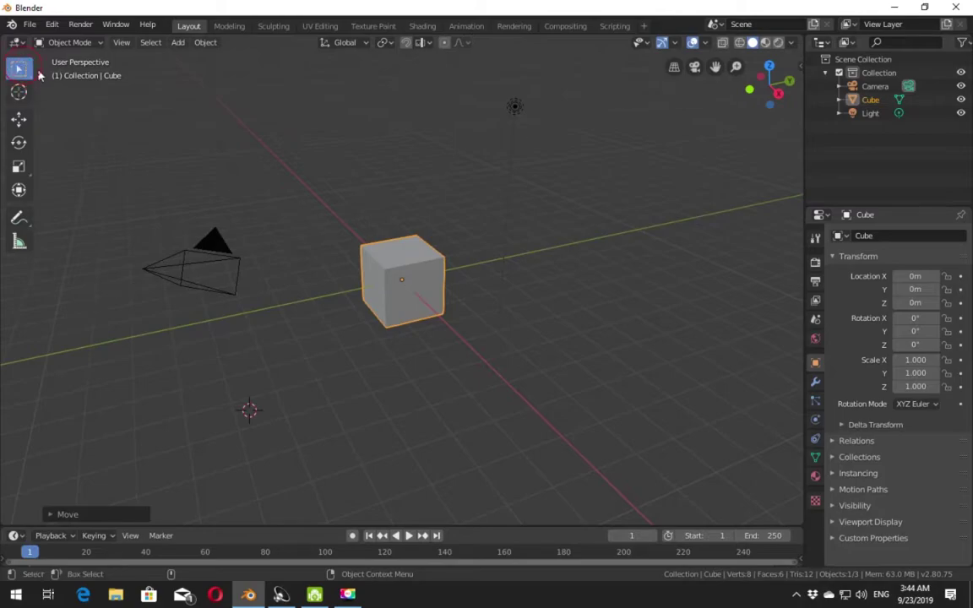
left_click_drag(575, 89, 164, 319)
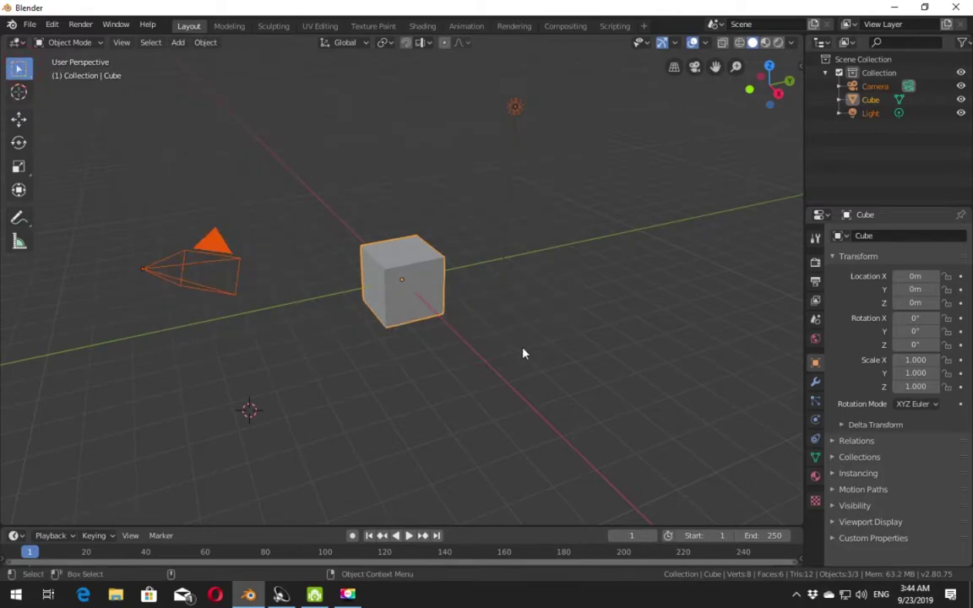
left_click(523, 354)
key("a")
middle_click_drag(414, 202, 423, 208)
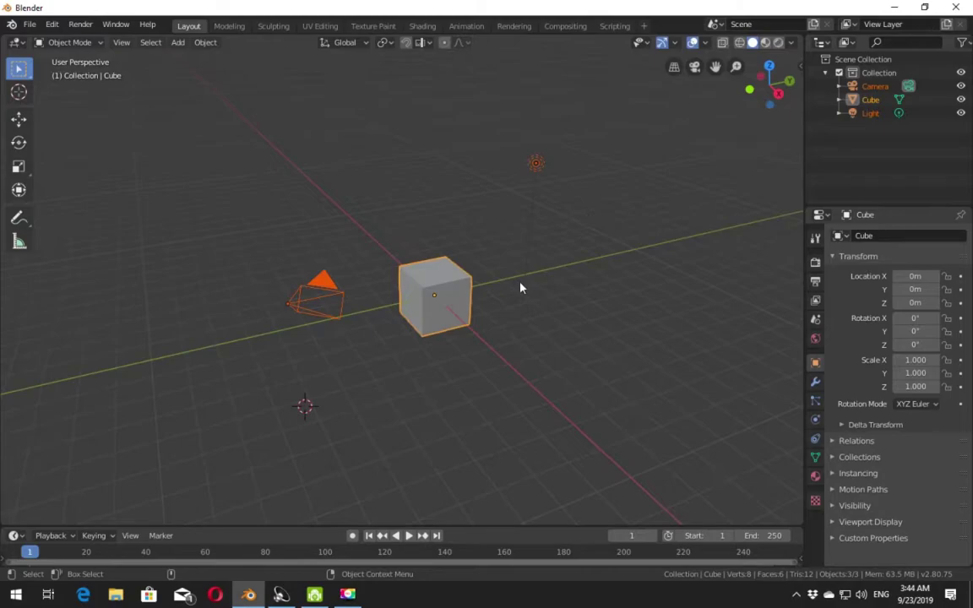
key("a")
Step: Select only the cube and frame it, orbiting and zooming around it
left_click_drag(565, 207, 350, 80, "alt")
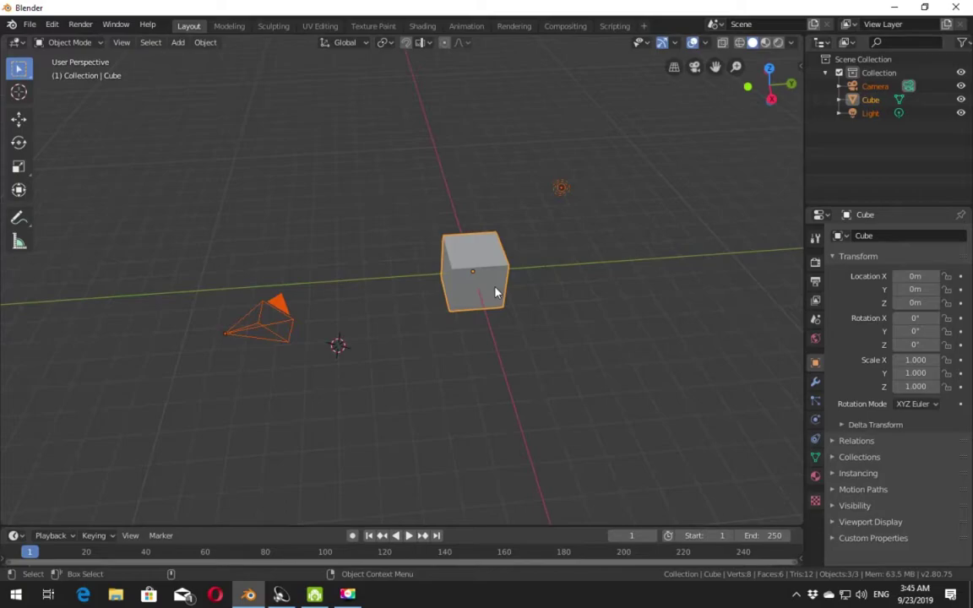
key("z")
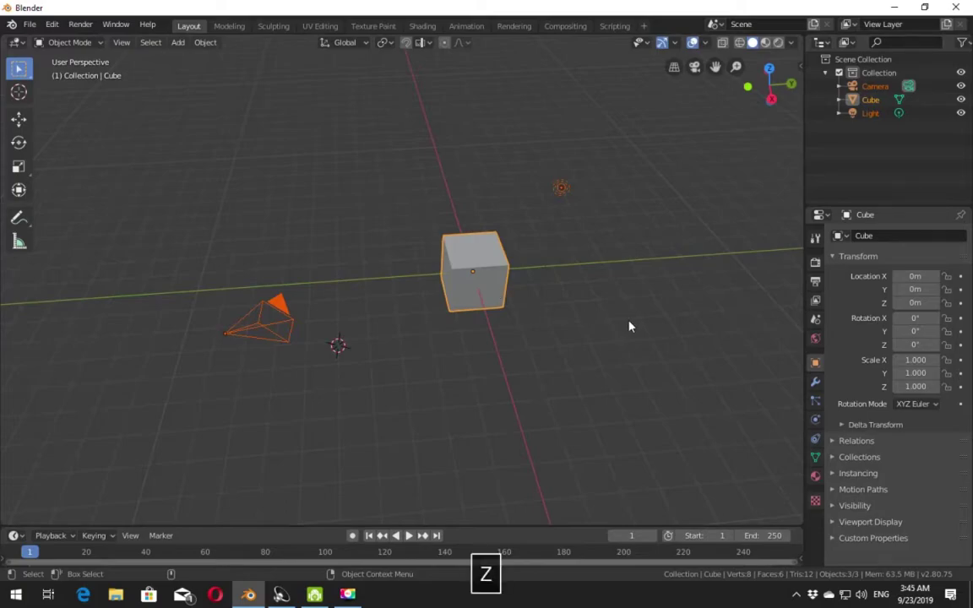
left_click(460, 276)
key("KP_Decimal")
scroll(473, 270, "down", 5)
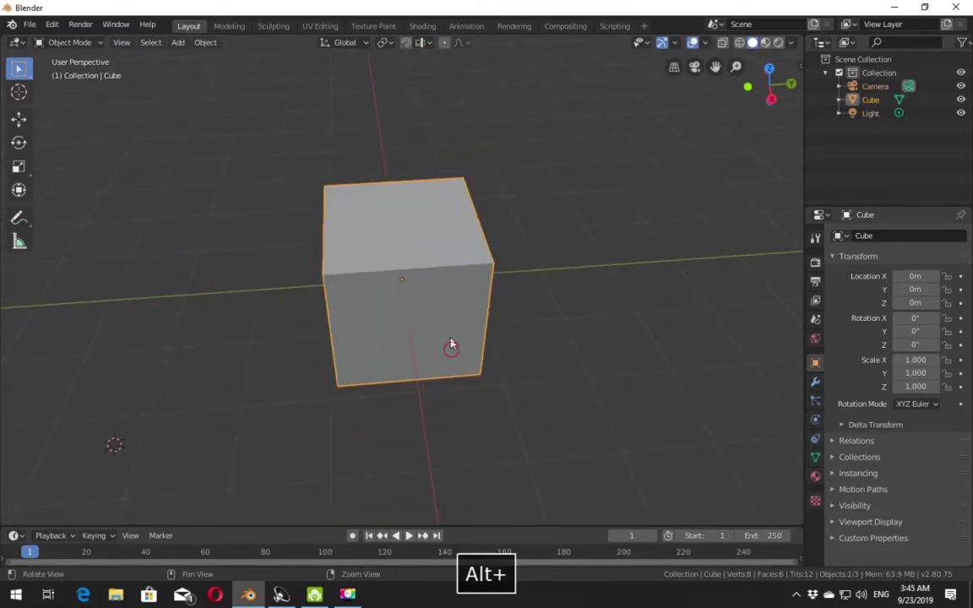
left_click_drag(452, 343, 407, 396, "alt")
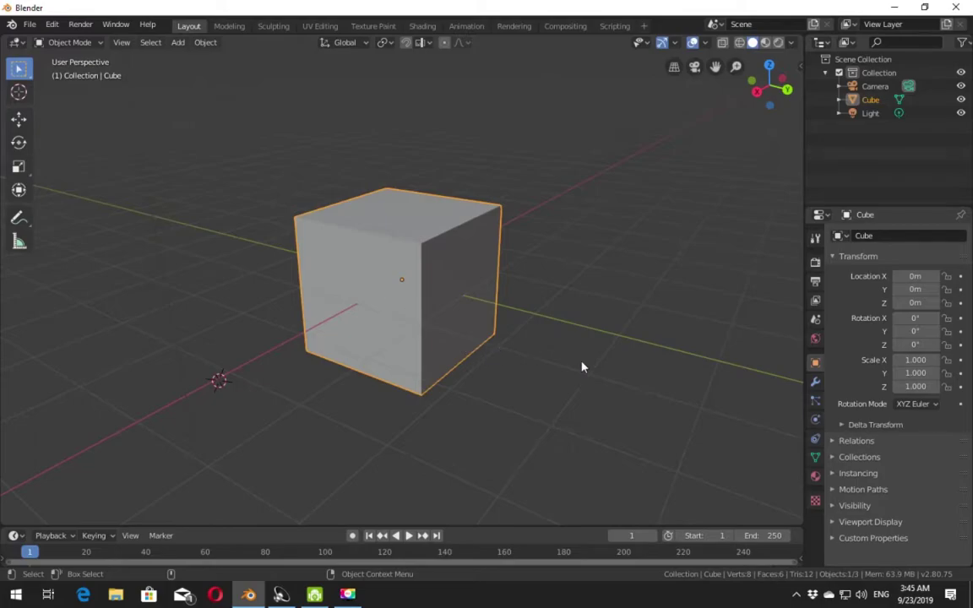
Step: Orbit higher and zoom out, select all three objects, then deselect everything
left_click_drag(485, 367, 599, 376, "alt")
scroll(423, 333, "down", 3)
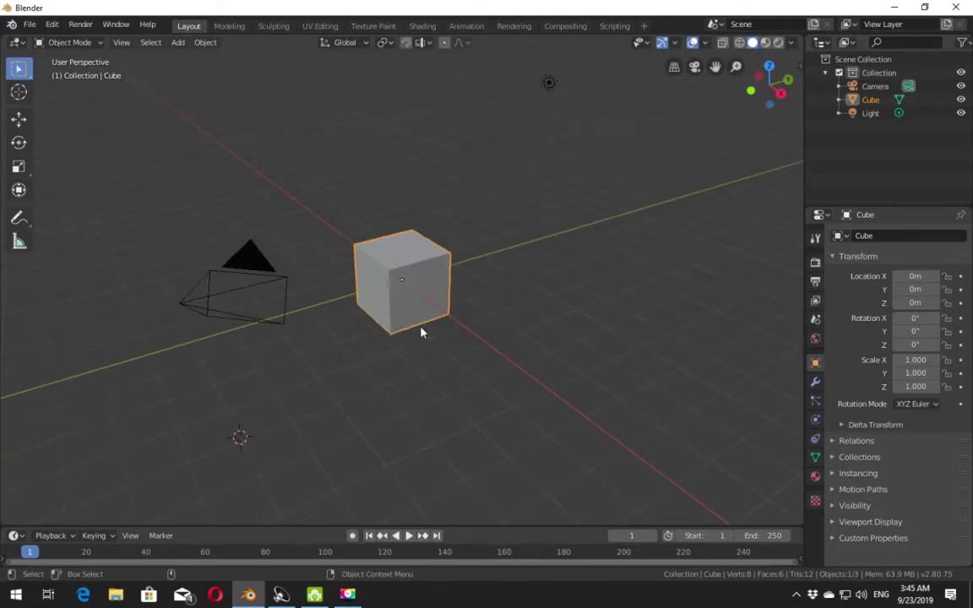
scroll(422, 330, "down", 2)
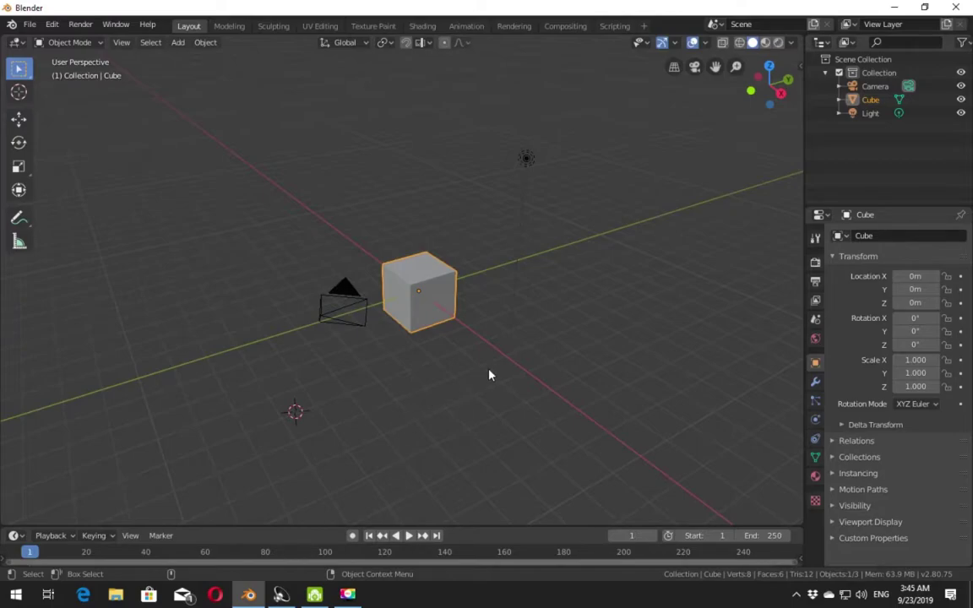
key("ctrl+a")
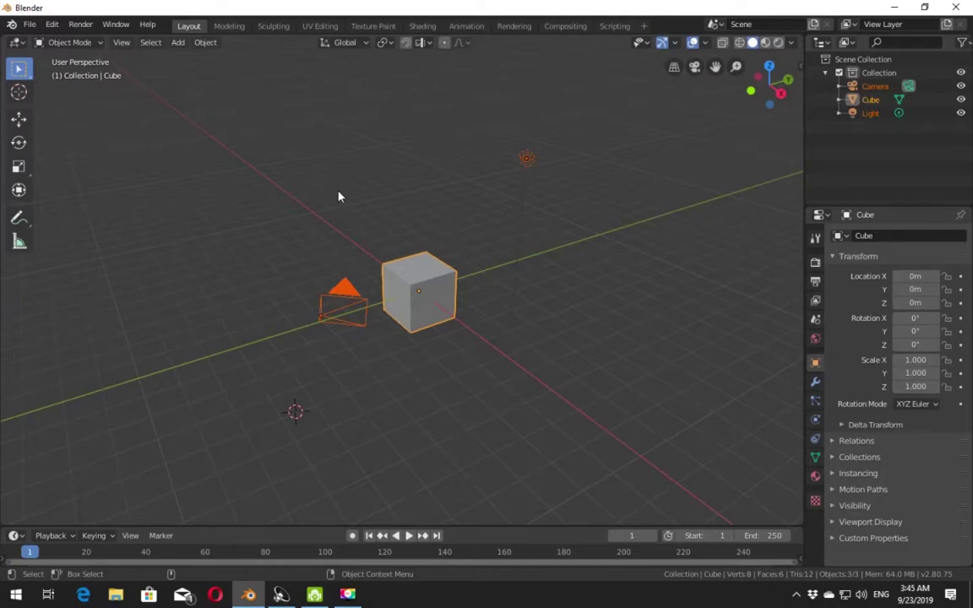
left_click(536, 332)
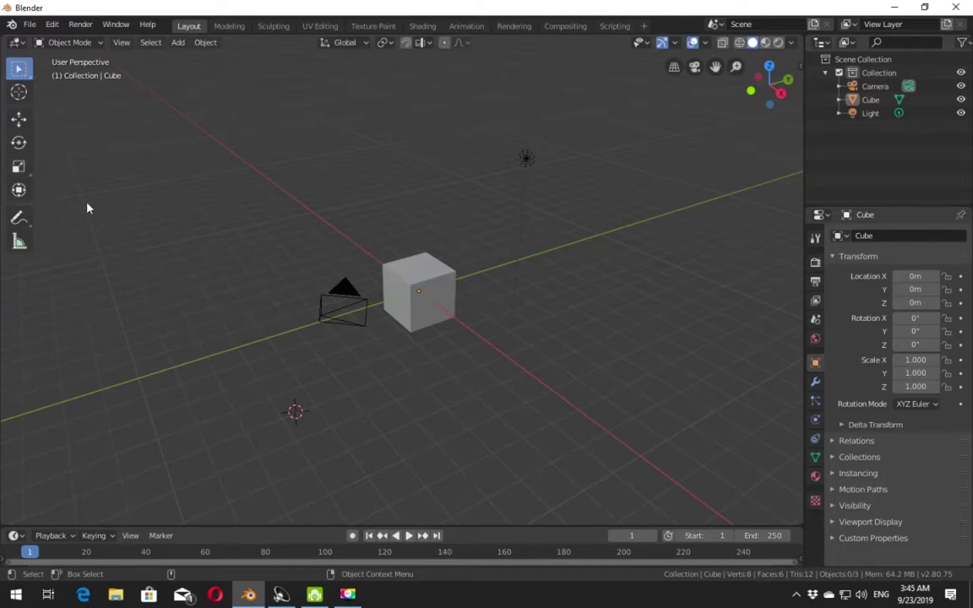
left_click(19, 92)
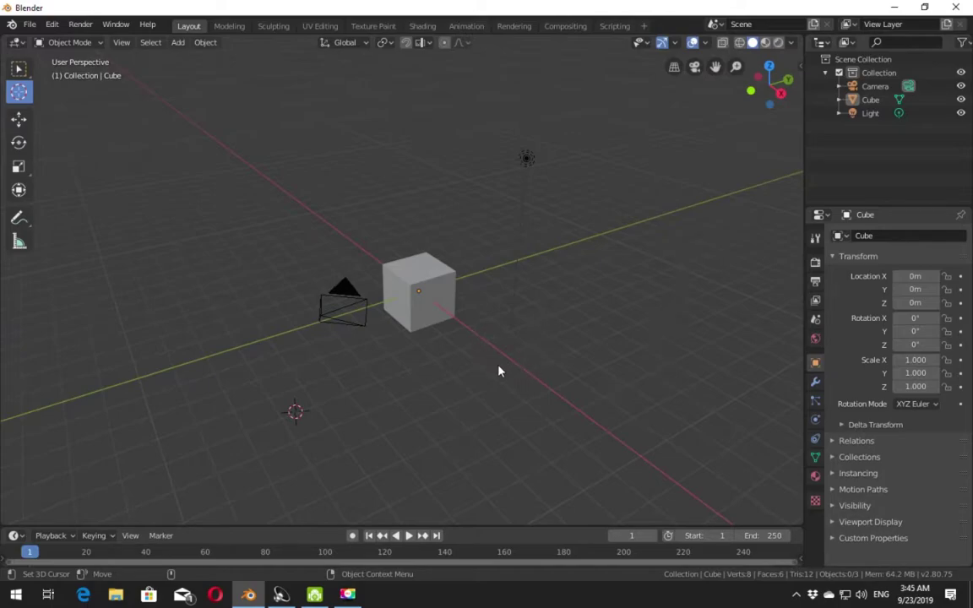
Step: Add a plane mesh at a 3D cursor placed beside the cube
left_click_drag(531, 358, 520, 297)
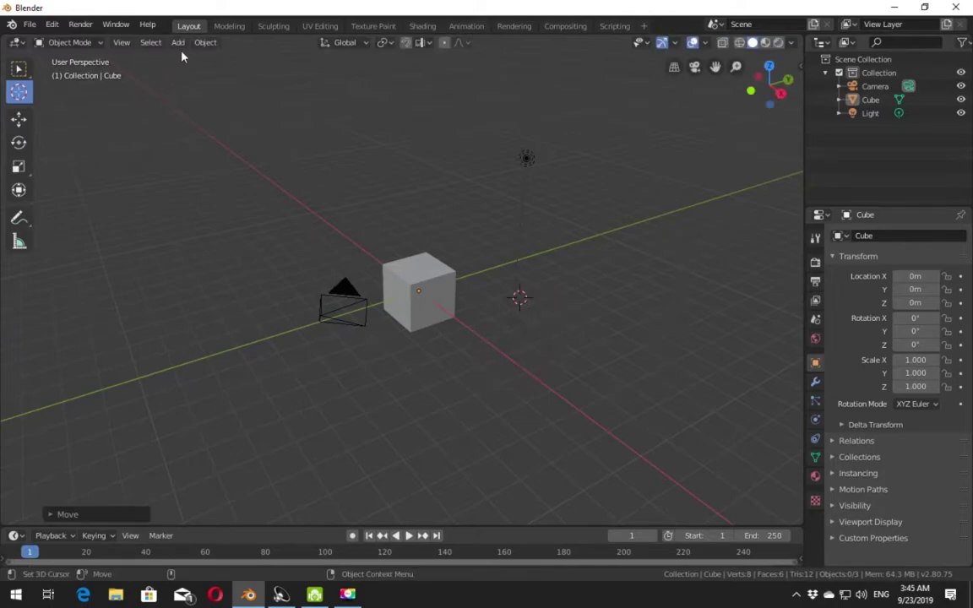
left_click(179, 43)
mouse_move(196, 58)
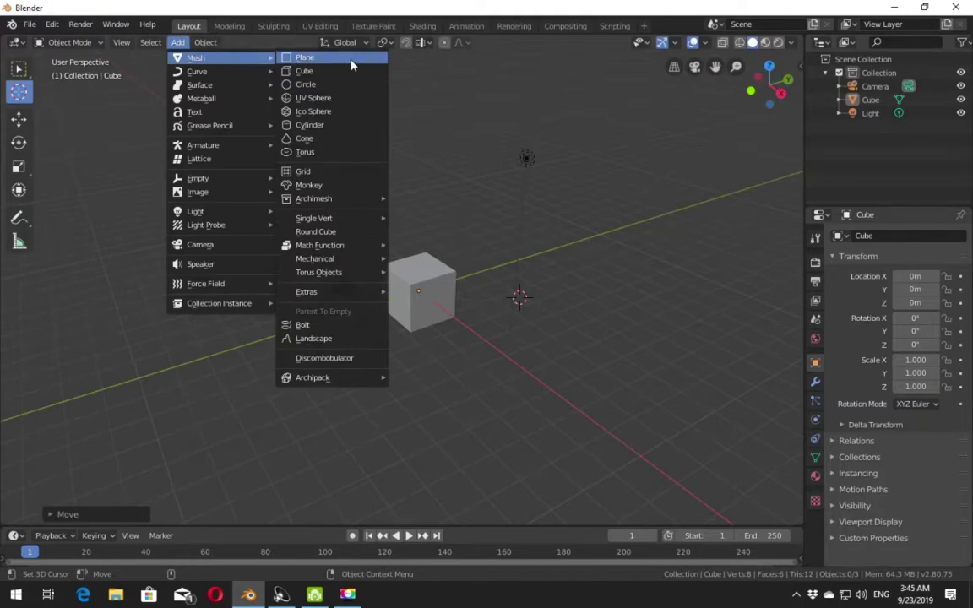
left_click(353, 61)
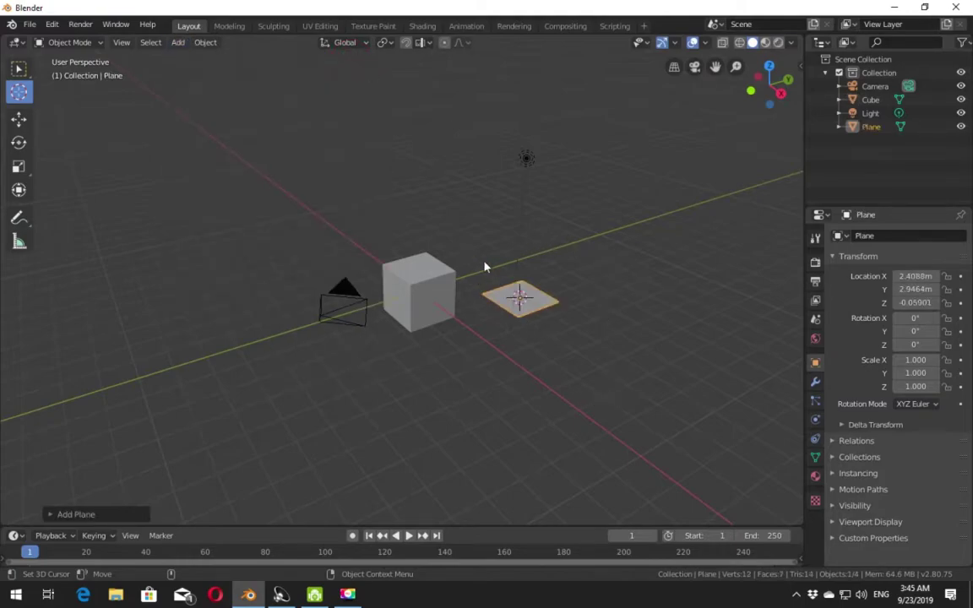
Step: Add a circle mesh at 3.2181, 6.716, 2.3284 m, farther along the green axis
right_click_drag(600, 209, 617, 224, "shift")
left_click(179, 42)
mouse_move(196, 57)
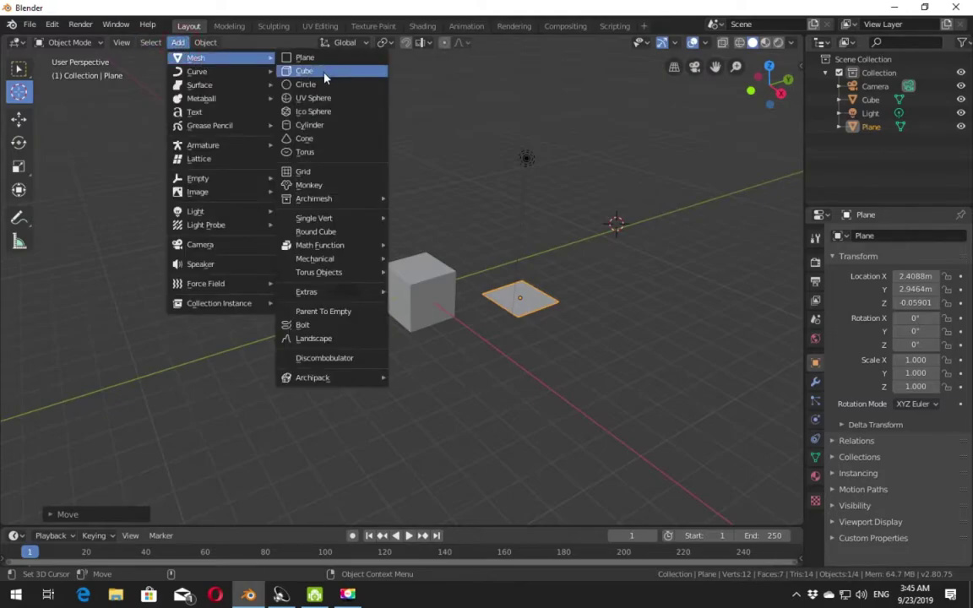
left_click(326, 85)
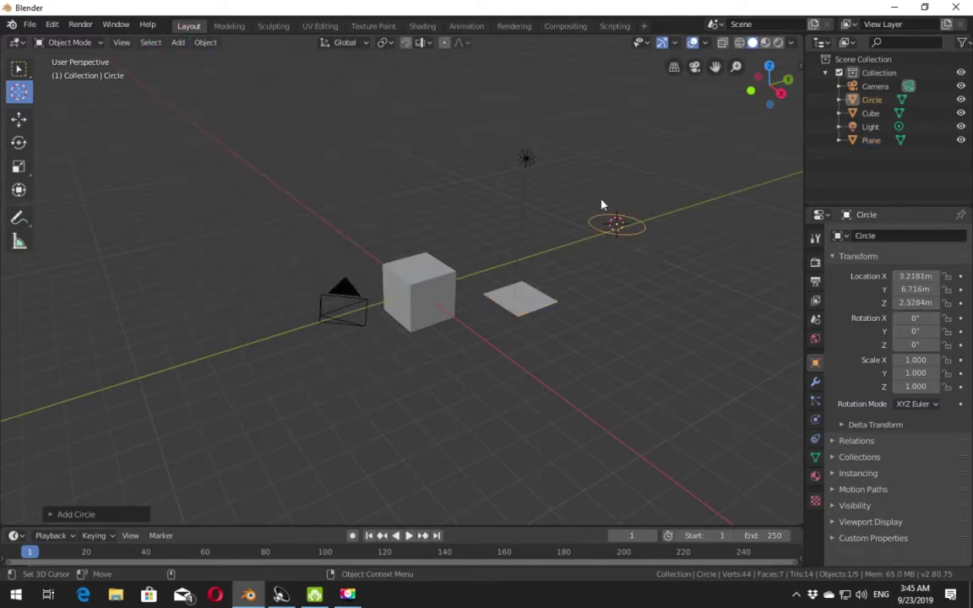
left_click(671, 244)
mouse_move(645, 269)
left_mouse_down("alt")
mouse_move(635, 293)
mouse_move(441, 341)
mouse_move(421, 306)
left_mouse_up("alt")
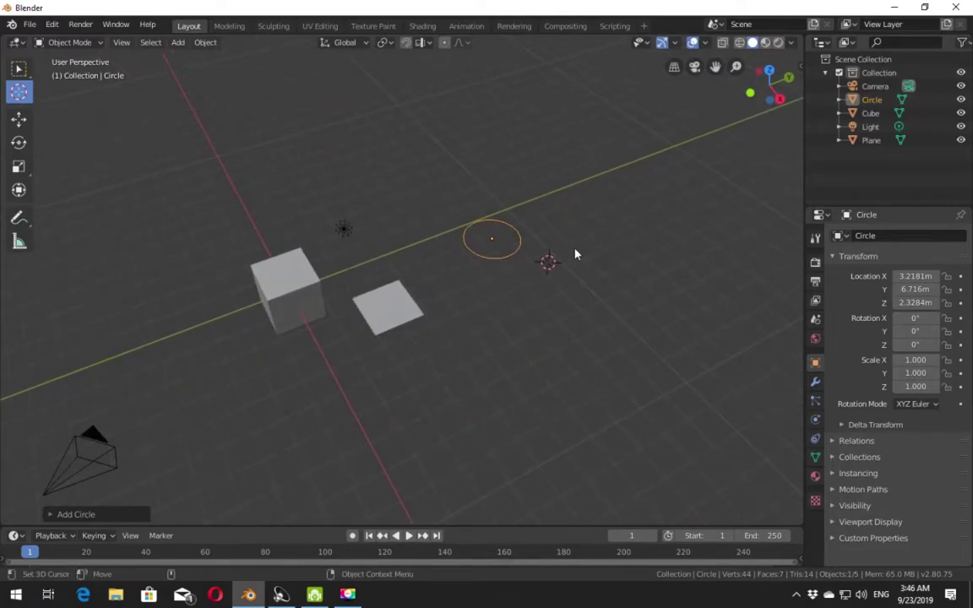
Step: Toggle the circle's Edit Mode, view the objects from above, and place the 3D cursor left of the circle
key("Tab")
key("3")
key("Tab")
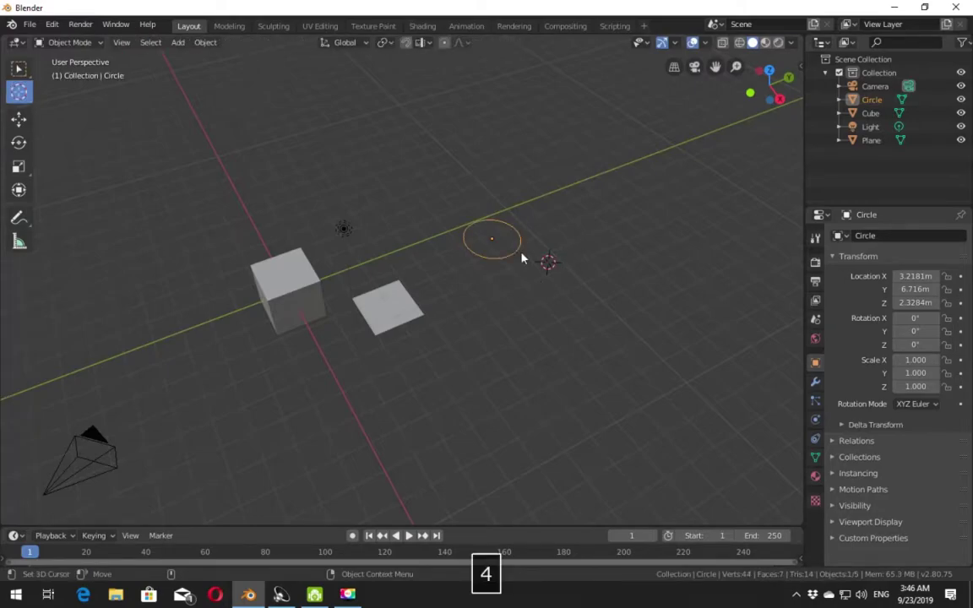
scroll(519, 245, "up", 2)
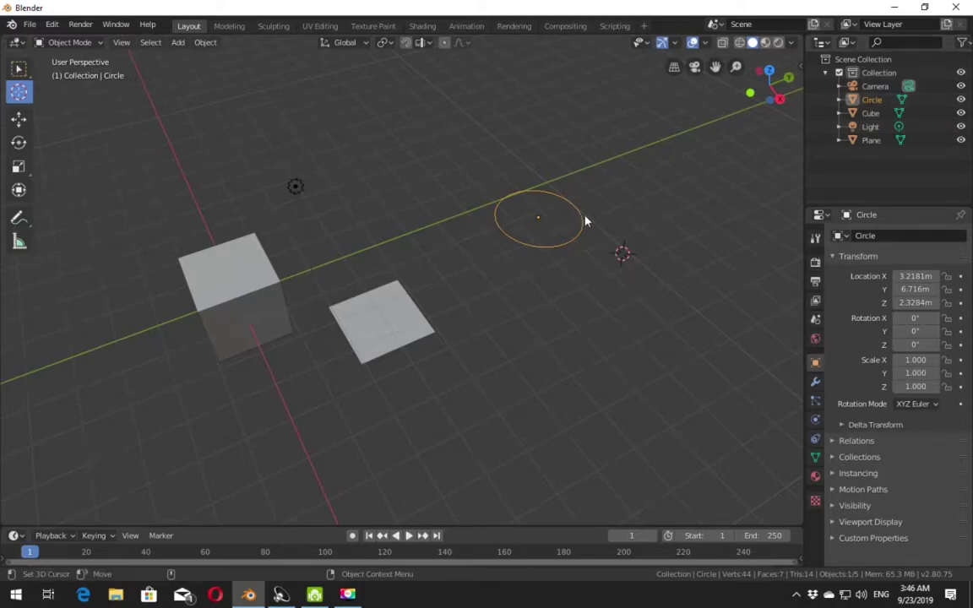
mouse_move(598, 242)
middle_mouse_down()
mouse_move(584, 261)
mouse_move(513, 256)
middle_mouse_up()
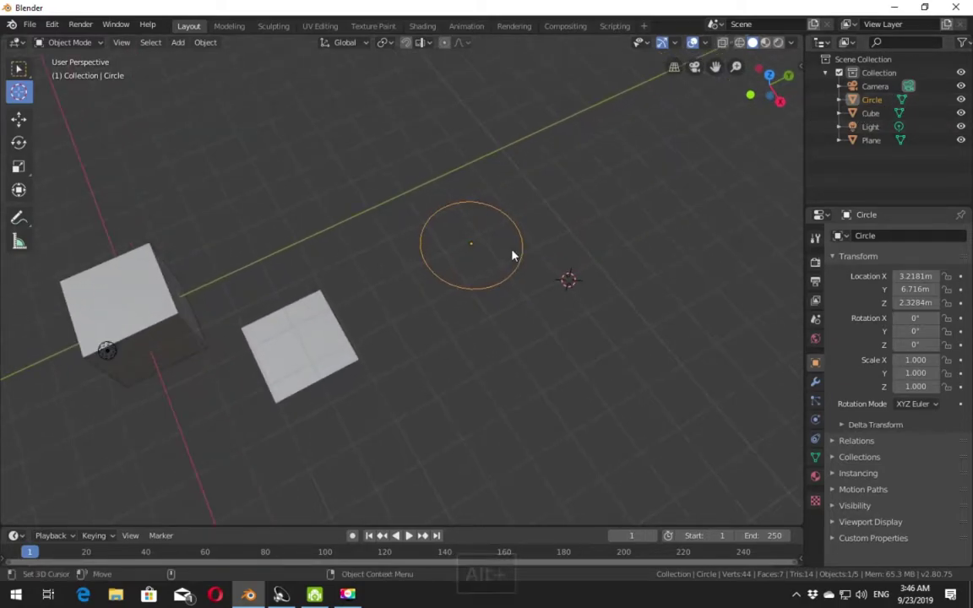
left_click(155, 310)
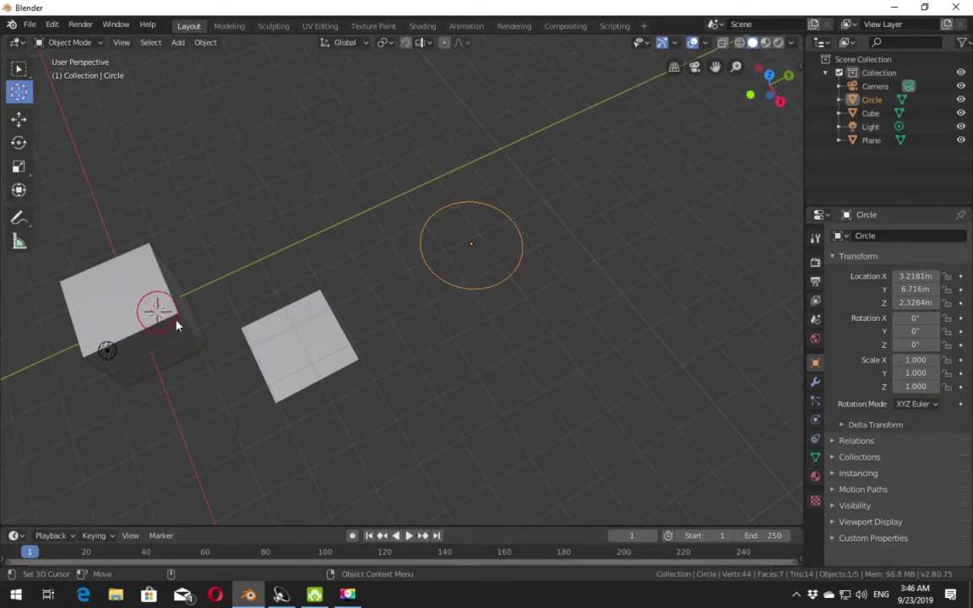
mouse_move(398, 328)
middle_mouse_down()
mouse_move(407, 267)
mouse_move(487, 278)
middle_mouse_up()
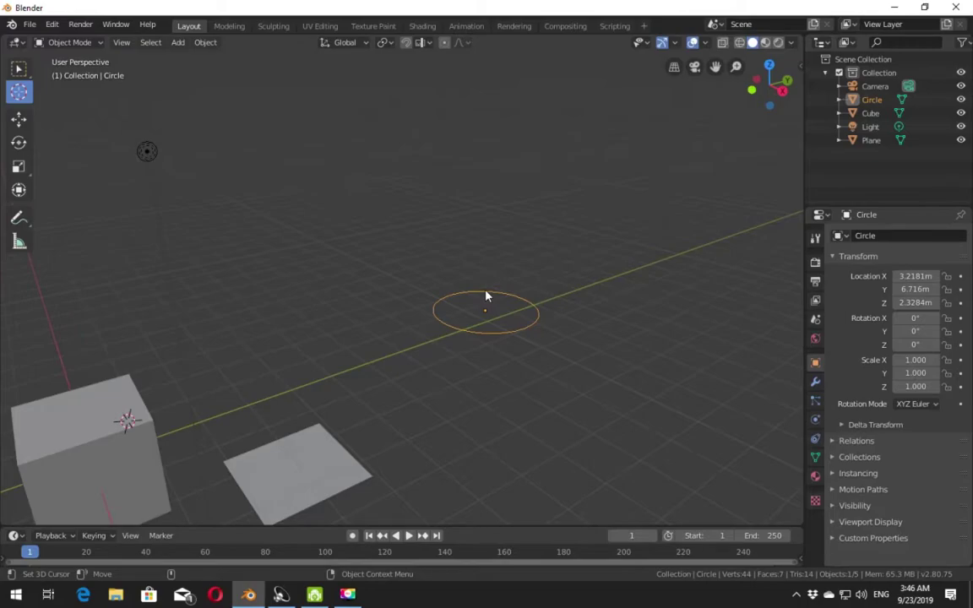
right_click_drag(347, 347, 337, 342, "shift")
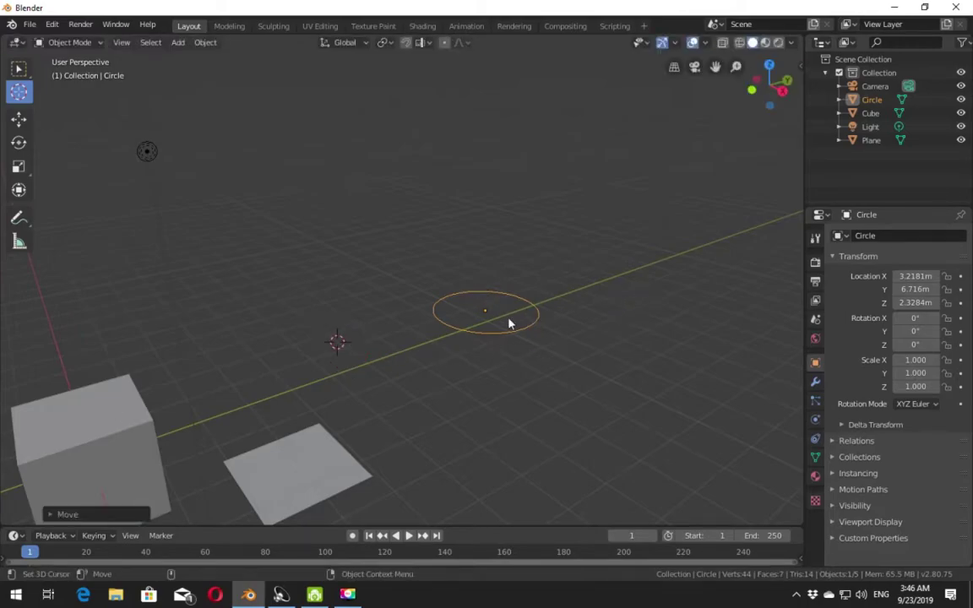
left_click(203, 42)
mouse_move(178, 43)
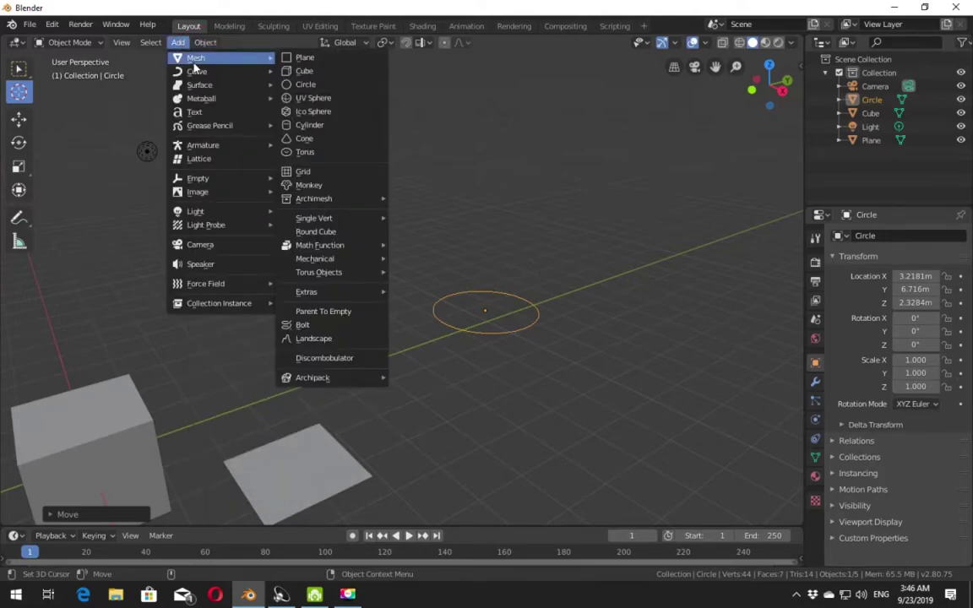
Step: Add Cube.001 at 2.5036, 3.875, 2.2316 m and keep Select Box as the selection style
left_click(353, 70)
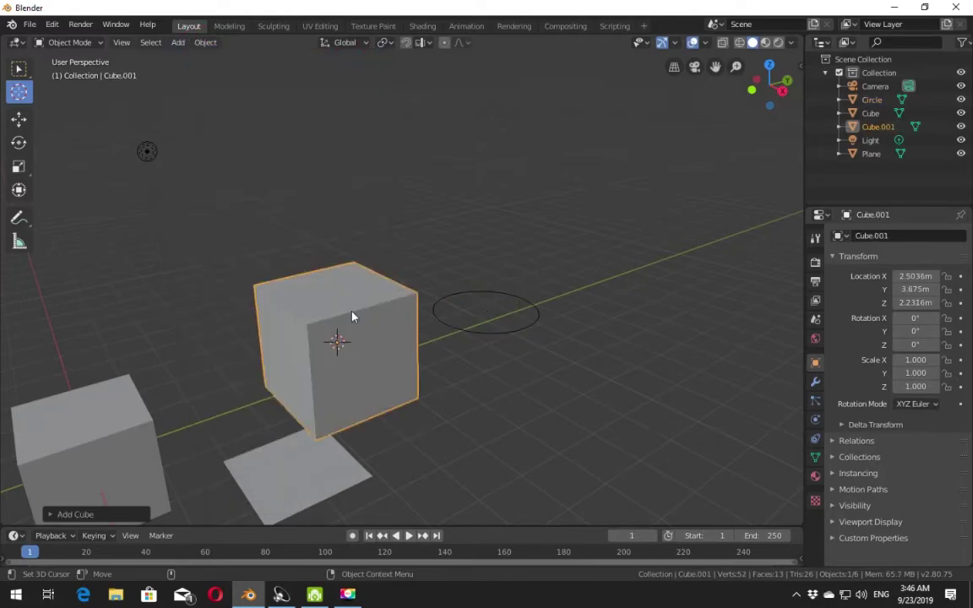
left_click_drag(437, 330, 566, 367, "alt")
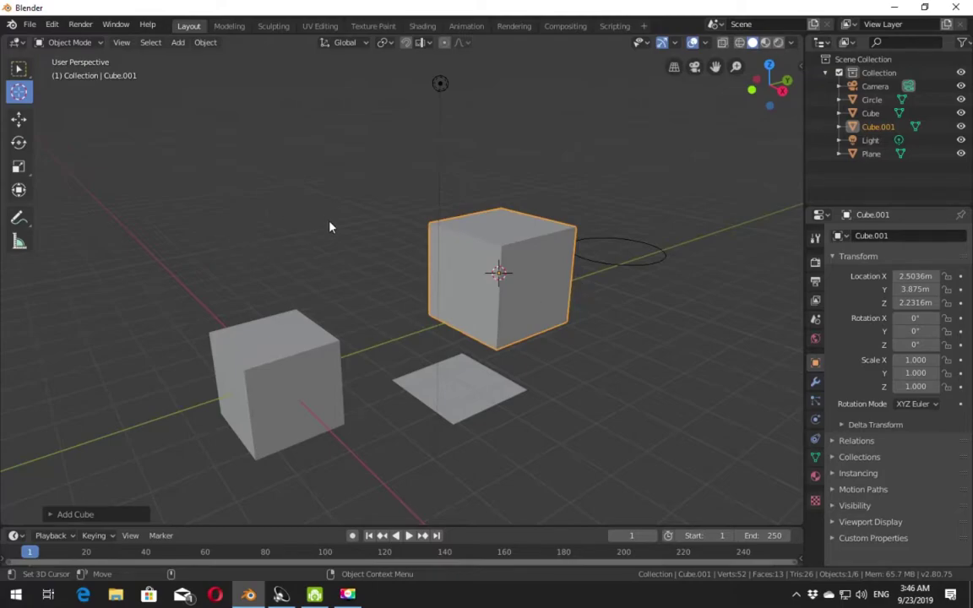
left_click(19, 68)
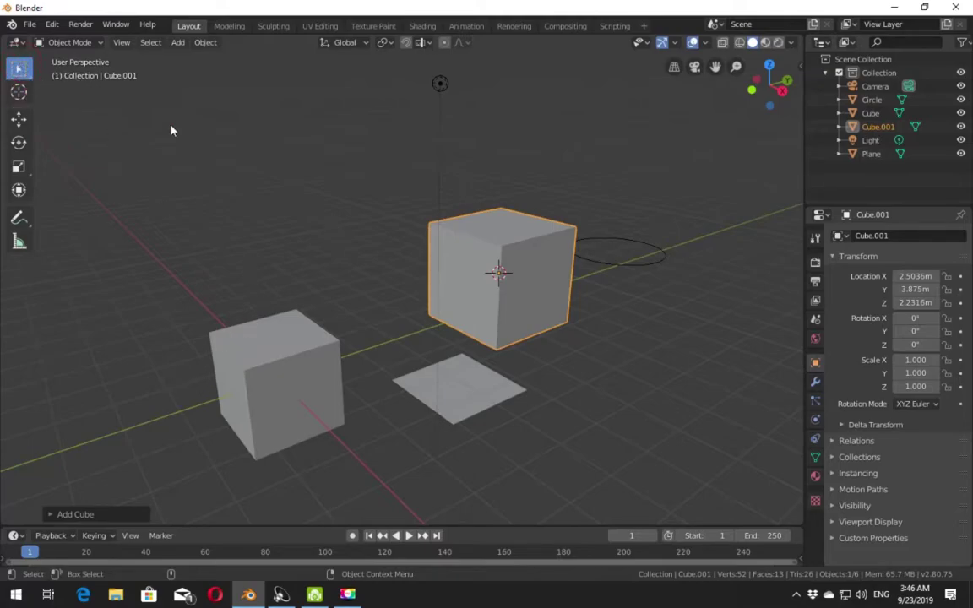
left_click(19, 74)
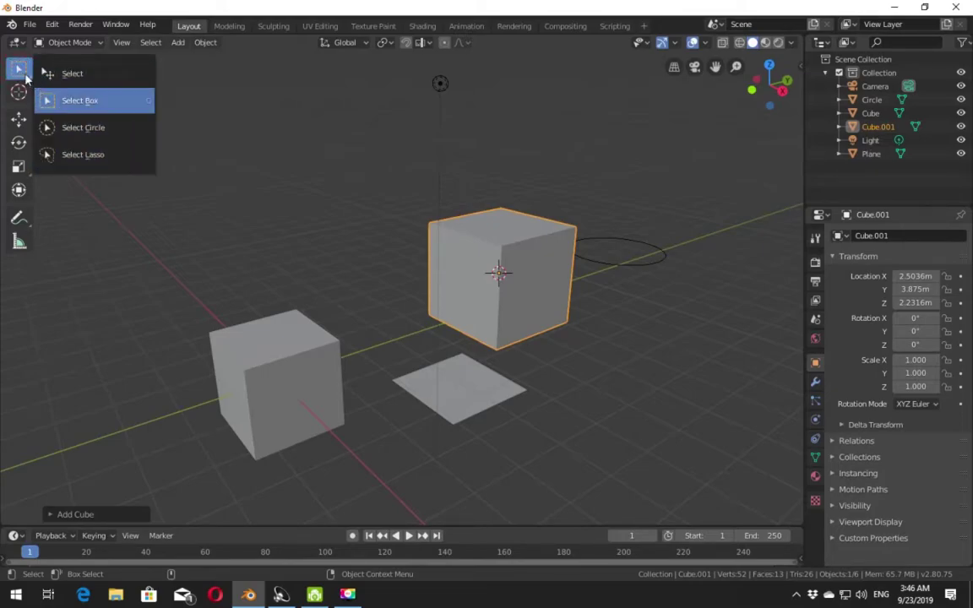
left_click(108, 102)
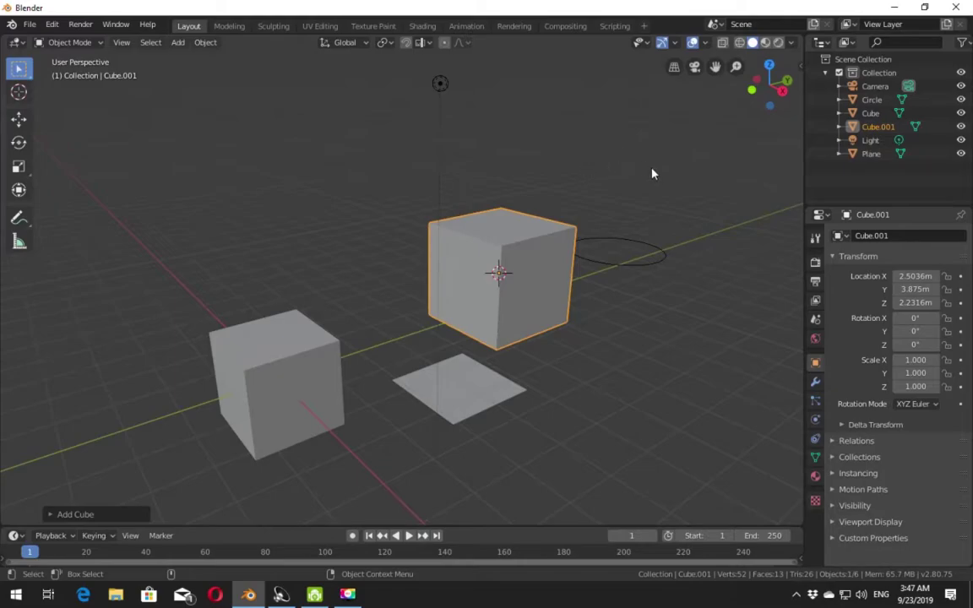
Step: Box-select all objects and give Cube.001 a Solidify modifier with -0.46 m thickness
left_click_drag(641, 89, 158, 458)
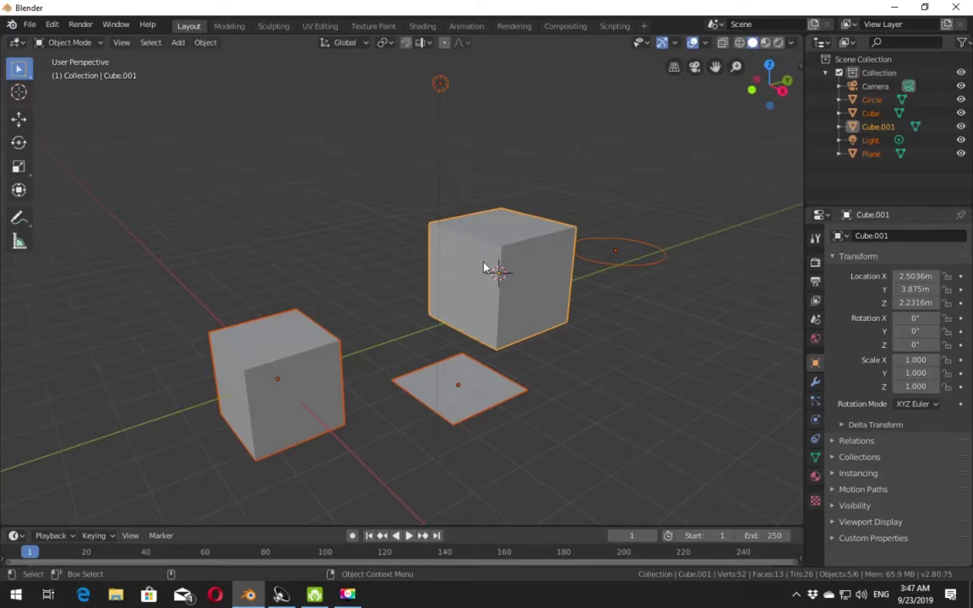
left_click(816, 382)
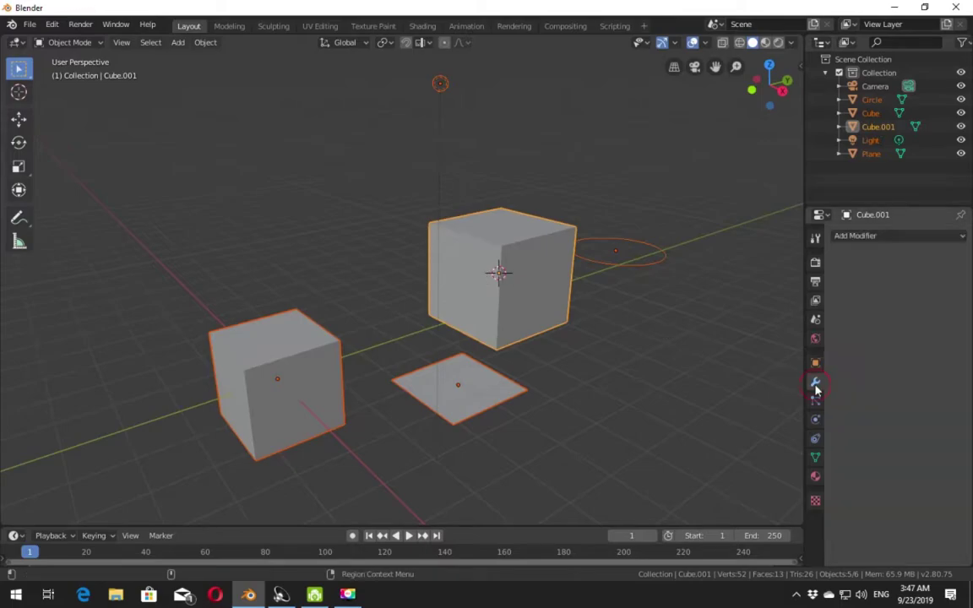
left_click(875, 237)
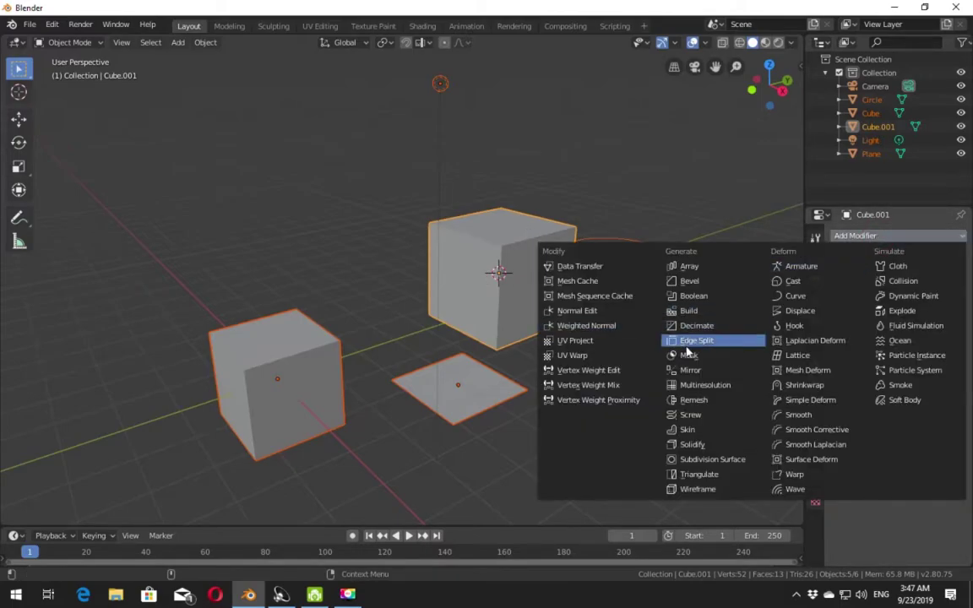
left_click(692, 445)
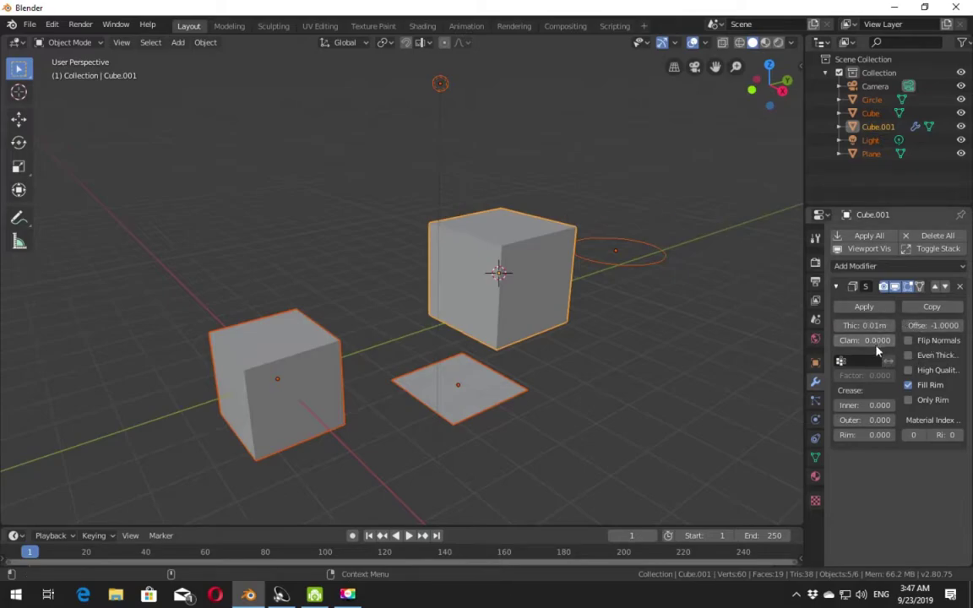
mouse_move(870, 325)
left_mouse_down()
mouse_move(921, 326)
mouse_move(864, 326)
left_mouse_up()
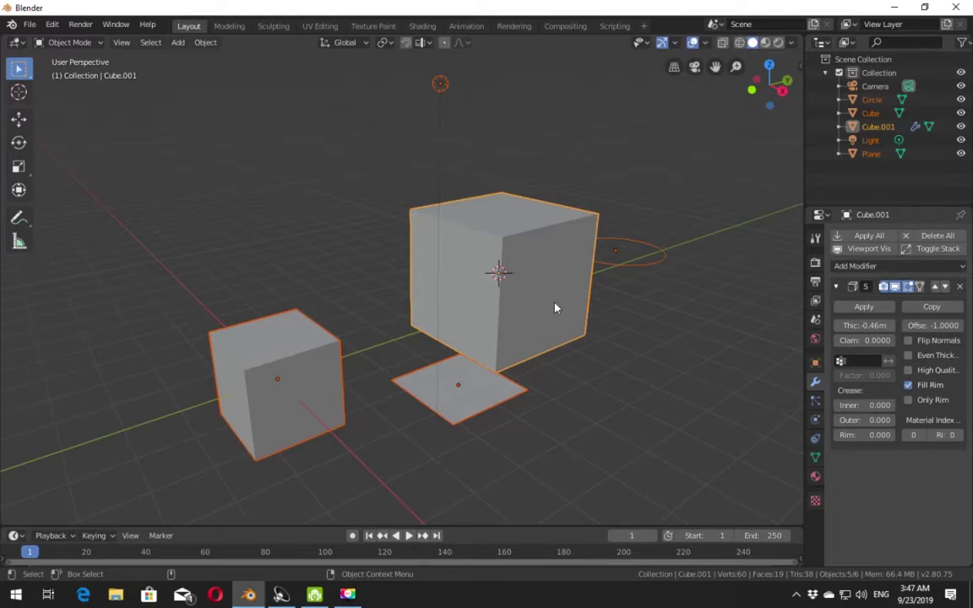
Step: Copy Cube.001's Solidify modifier to the plane and circle with Make Links > Modifiers
left_click(205, 43)
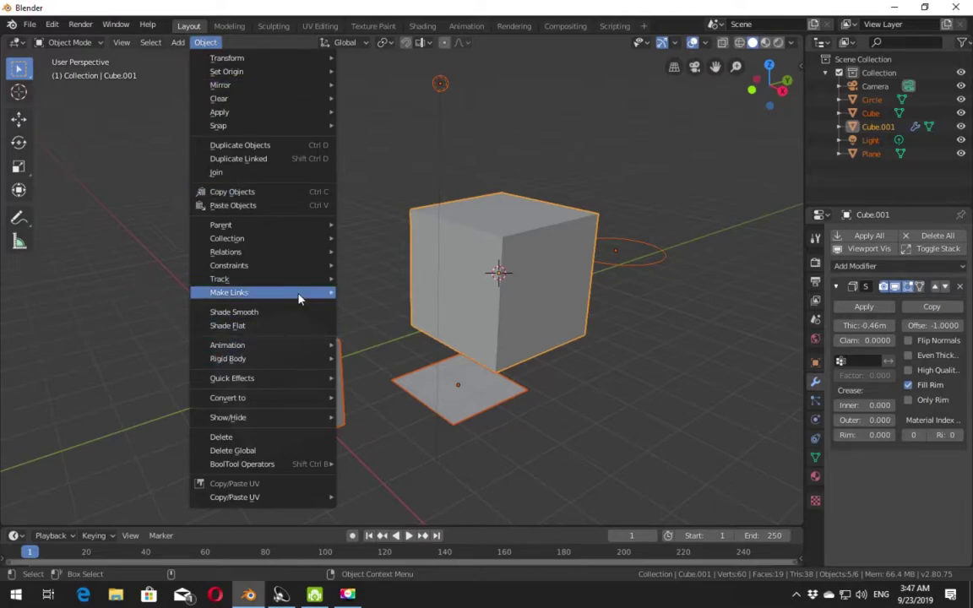
mouse_move(229, 292)
left_click(424, 394)
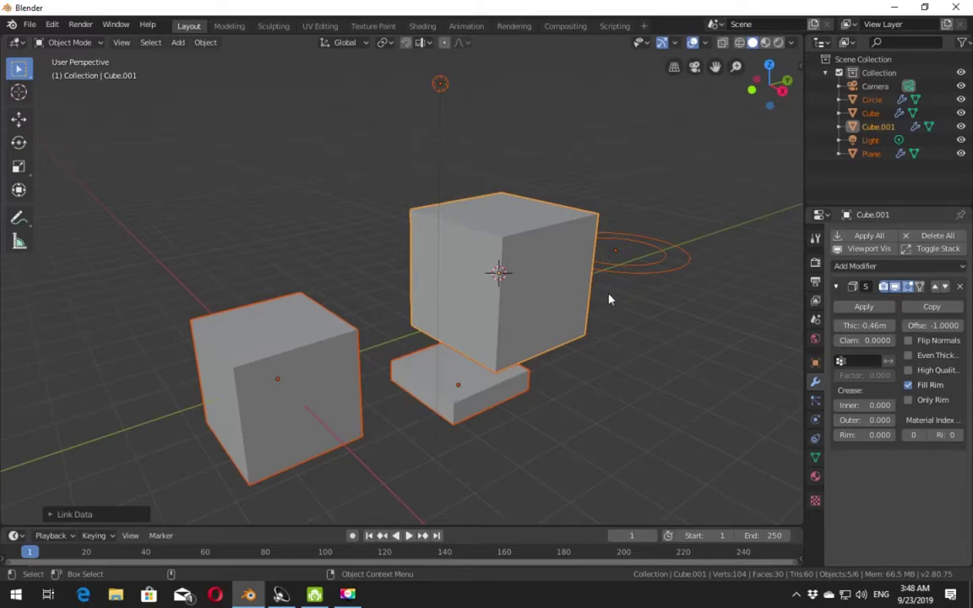
right_click(549, 269)
Step: Snap all selected objects onto Cube.001 with Snap > Selection to Active
right_click(547, 273)
mouse_move(507, 268)
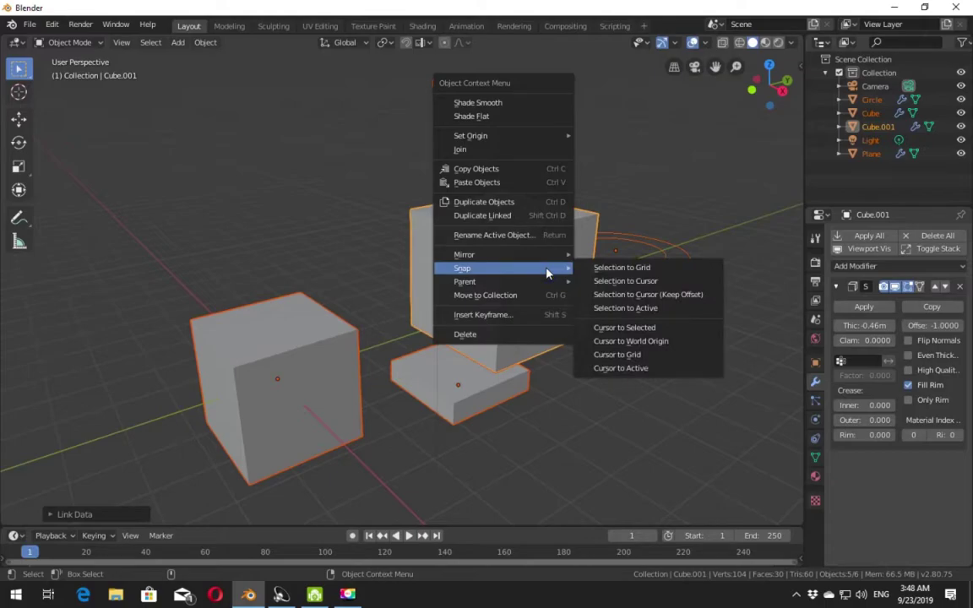
left_click(625, 307)
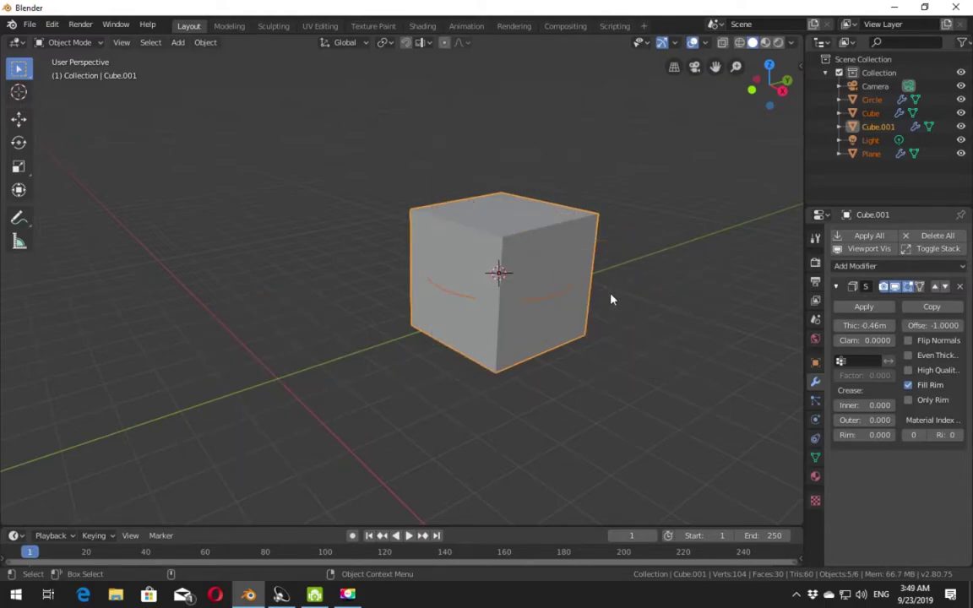
mouse_move(613, 300)
middle_mouse_down("alt")
mouse_move(537, 232)
mouse_move(578, 264)
mouse_move(430, 244)
middle_mouse_up("alt")
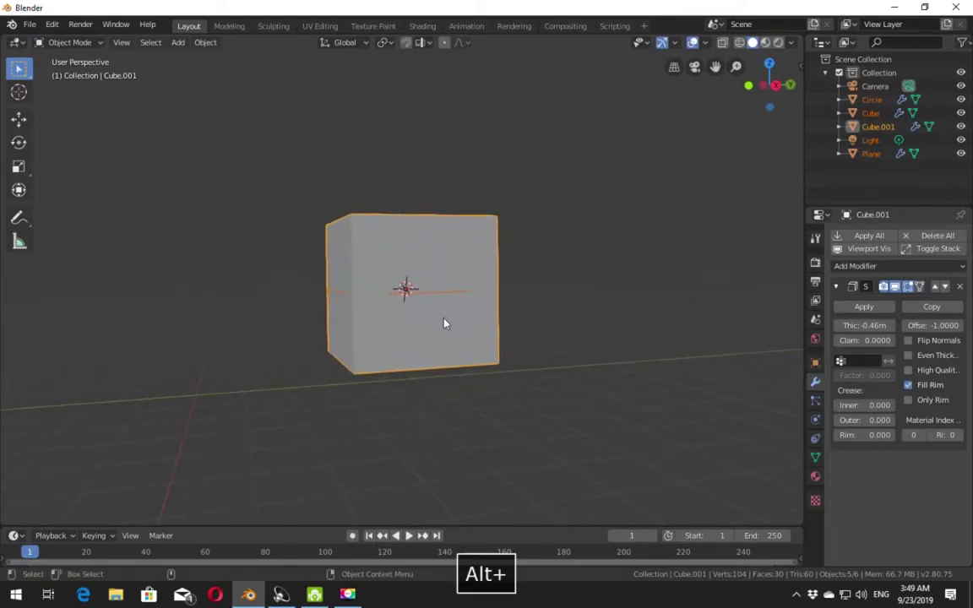
Step: Move the original cube to the left and Cube.001 to the right
key("w")
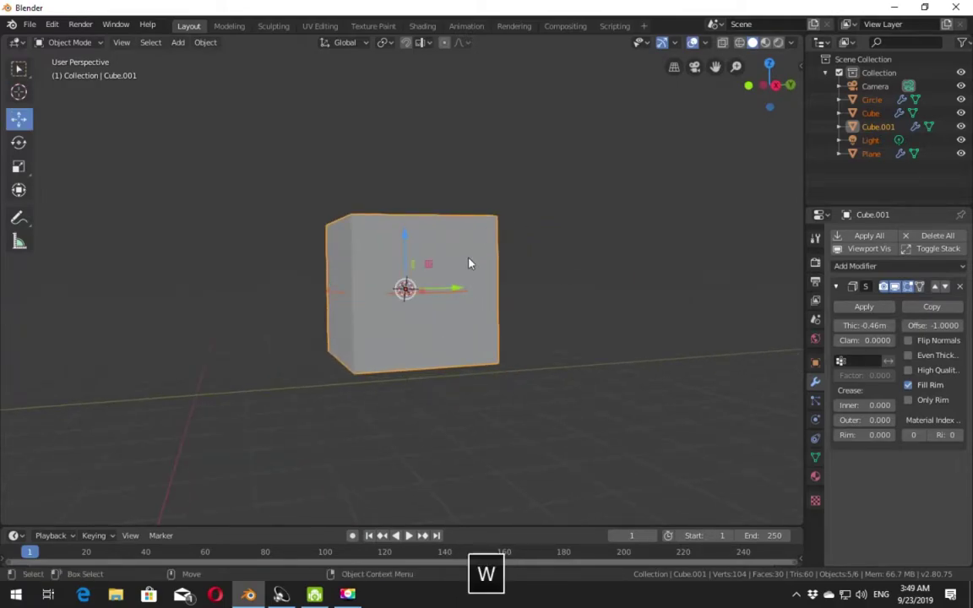
left_click(473, 266)
left_click_drag(454, 289, 118, 293)
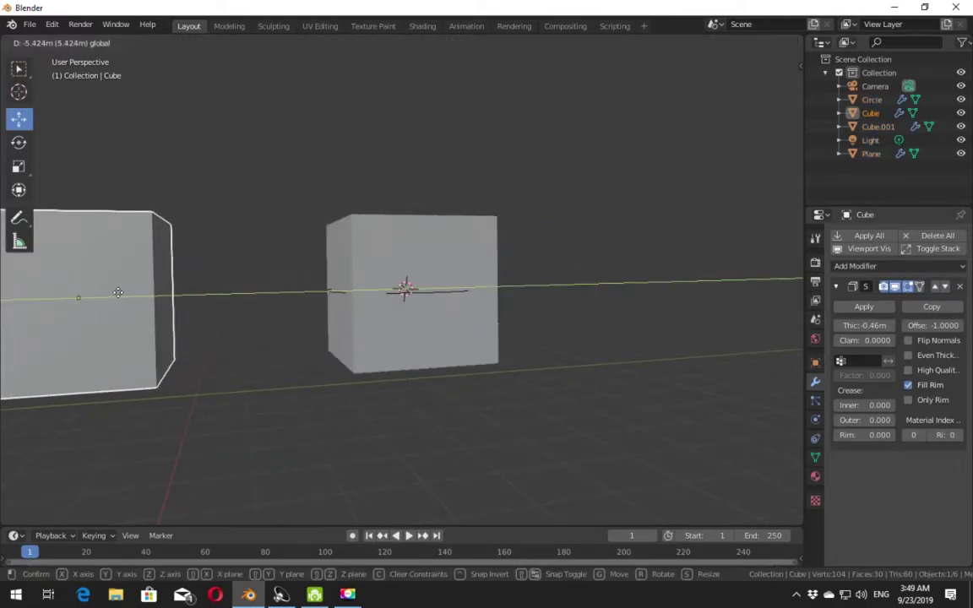
left_click(438, 261)
left_click_drag(449, 290, 591, 289)
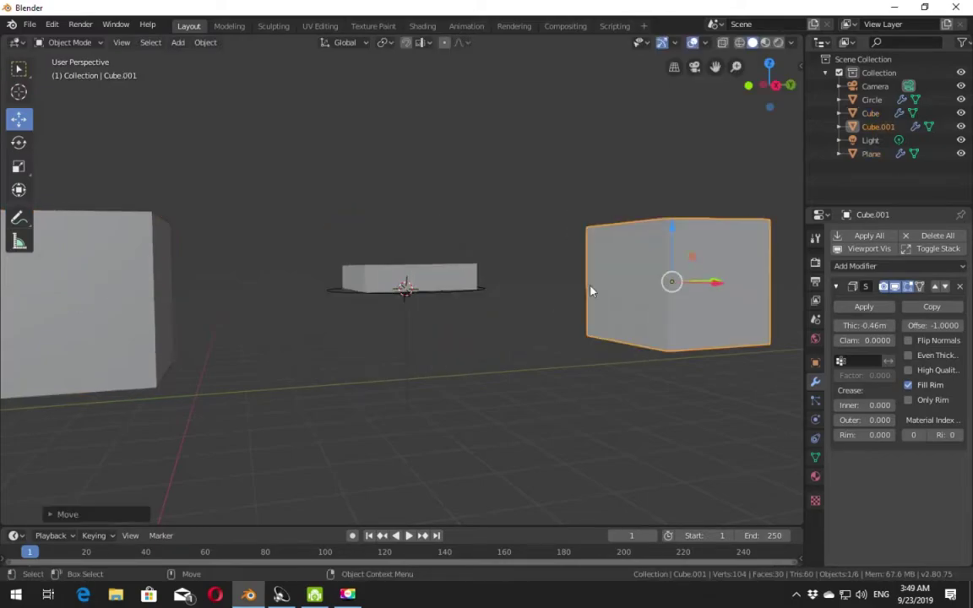
Step: Move the plane right and the circle upper left, then box-select everything except the camera
left_click(473, 270)
middle_click_drag(489, 259, 526, 322, "alt")
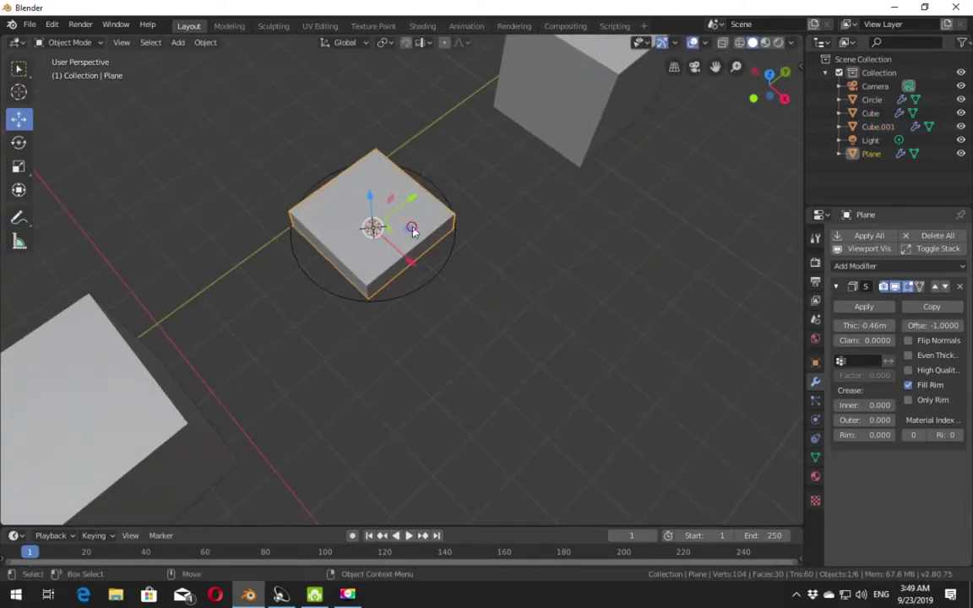
left_click_drag(391, 235, 479, 259)
left_click(413, 275, "shift")
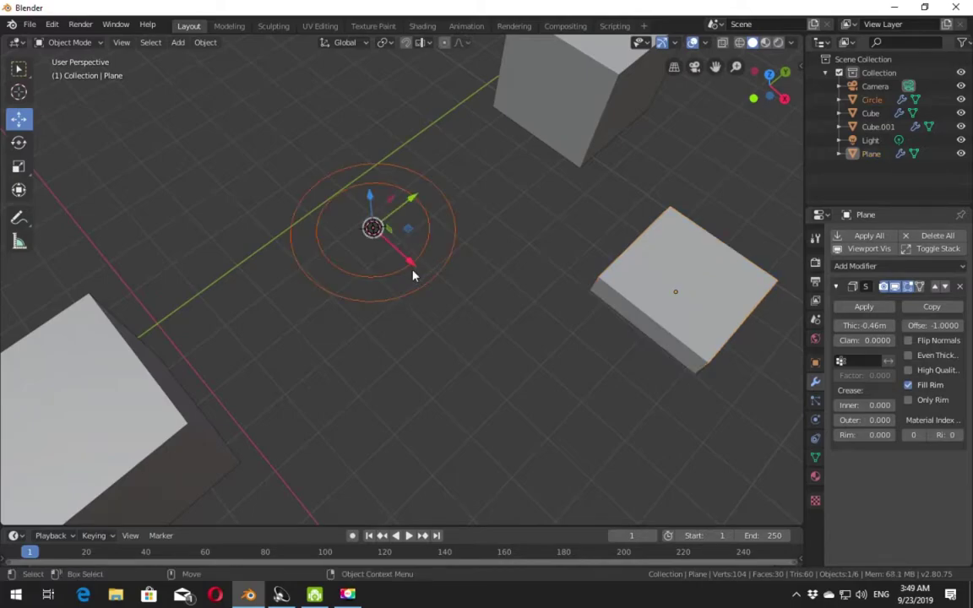
left_click_drag(412, 239, 195, 158)
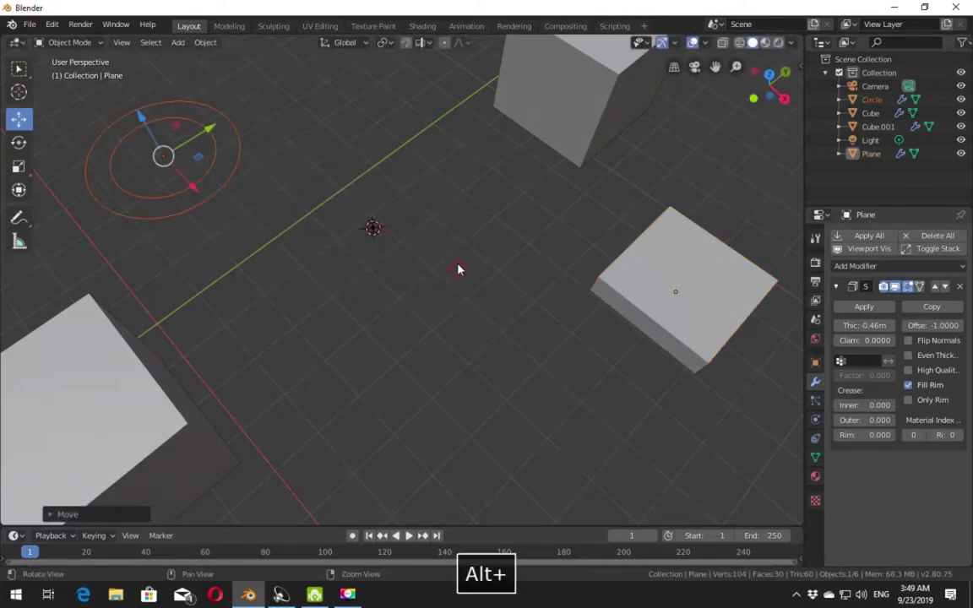
mouse_move(458, 269)
middle_mouse_down("alt")
mouse_move(433, 208)
mouse_move(564, 269)
middle_mouse_up("alt")
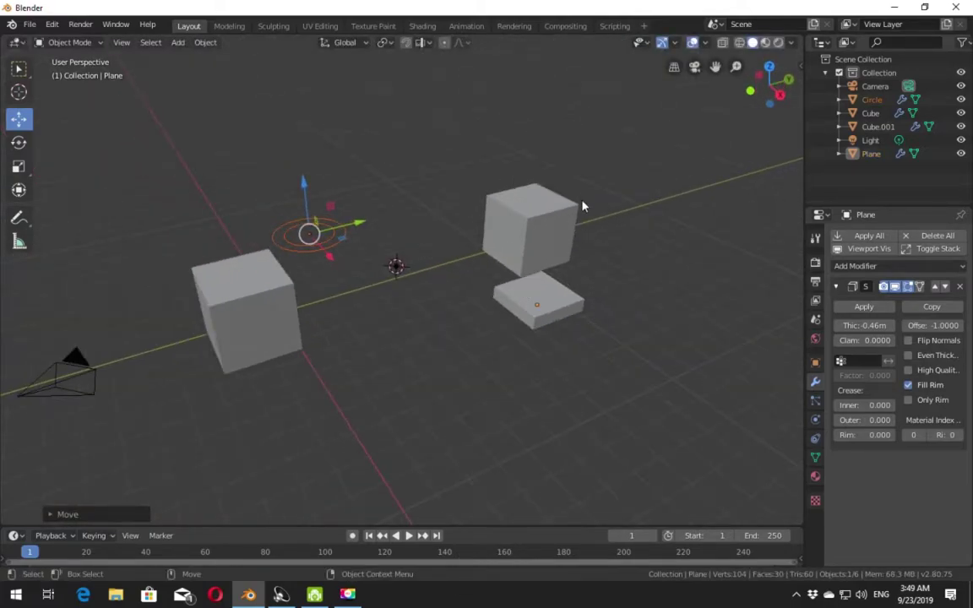
mouse_move(605, 161)
left_mouse_down()
mouse_move(541, 211)
mouse_move(126, 334)
left_mouse_up()
scroll(474, 291, "up", 2)
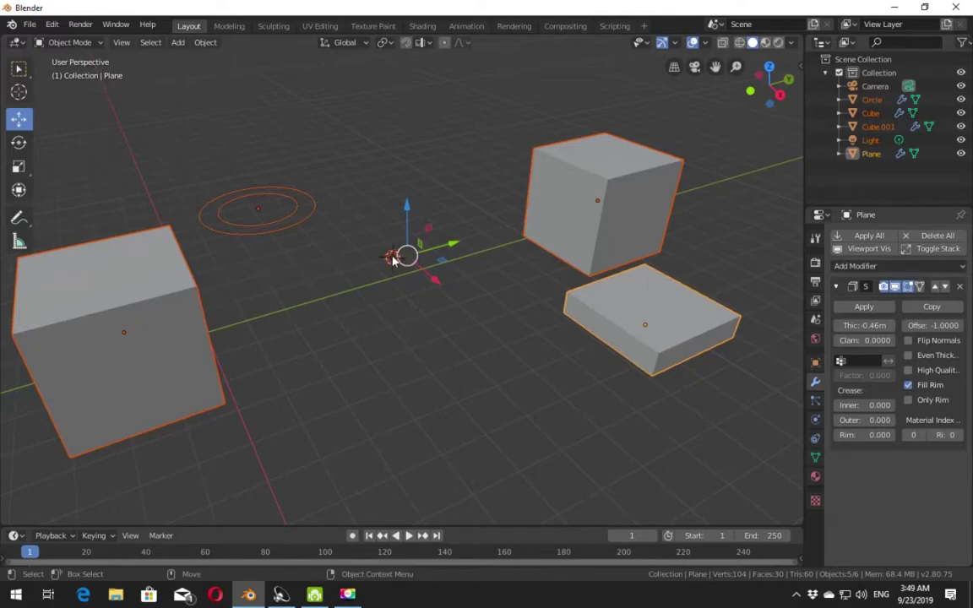
Step: Ctrl-box-deselect the camera, left cube, circle and light, then clear the whole selection
left_click(605, 184, "shift")
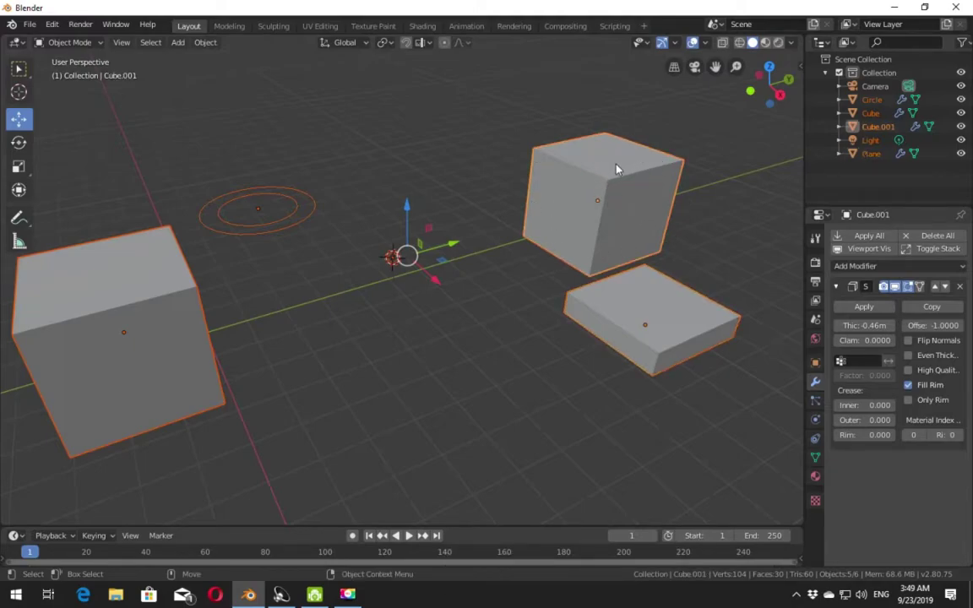
left_click(296, 218, "shift")
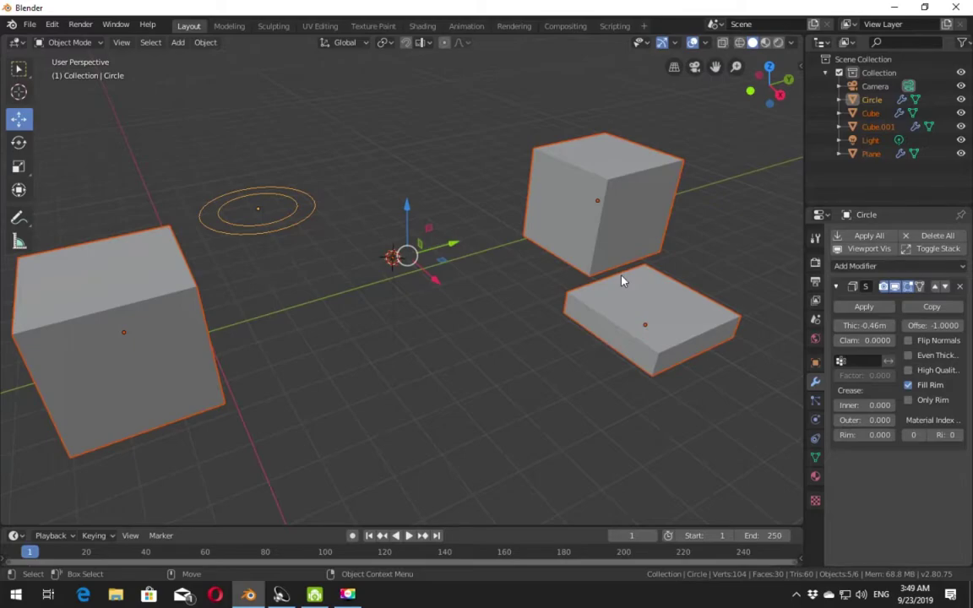
scroll(622, 280, "down", 3)
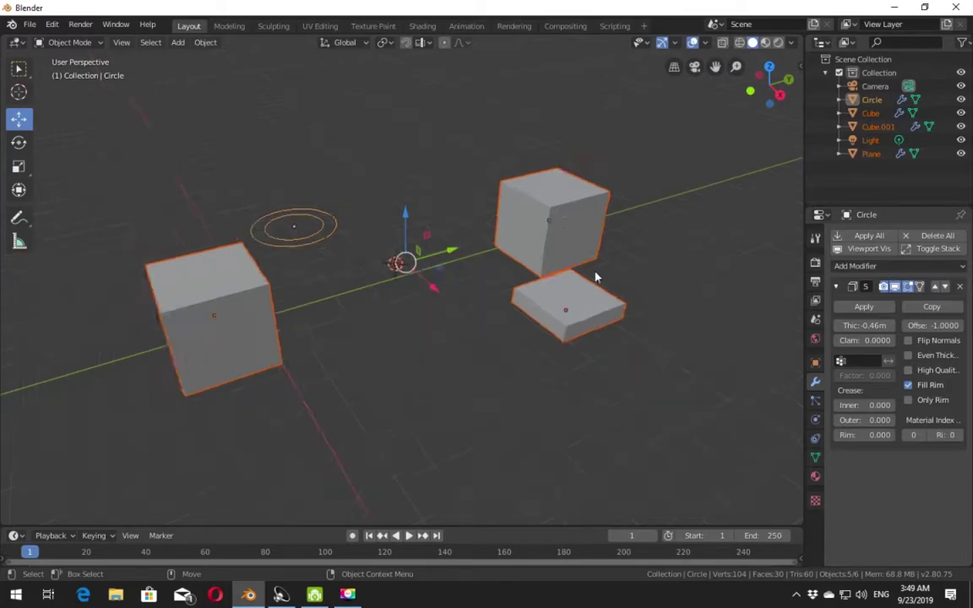
scroll(598, 277, "down", 2)
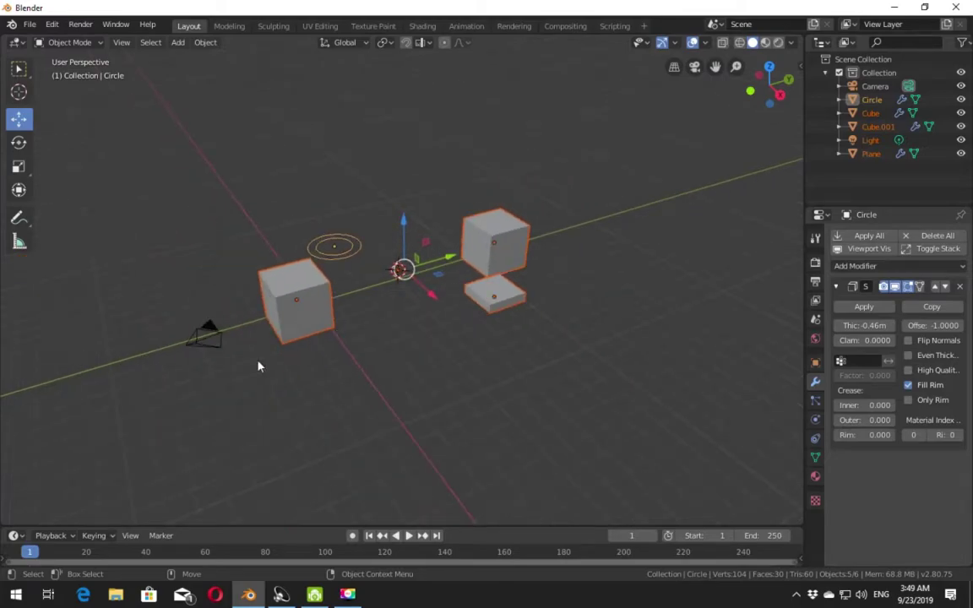
left_click(205, 342, "shift")
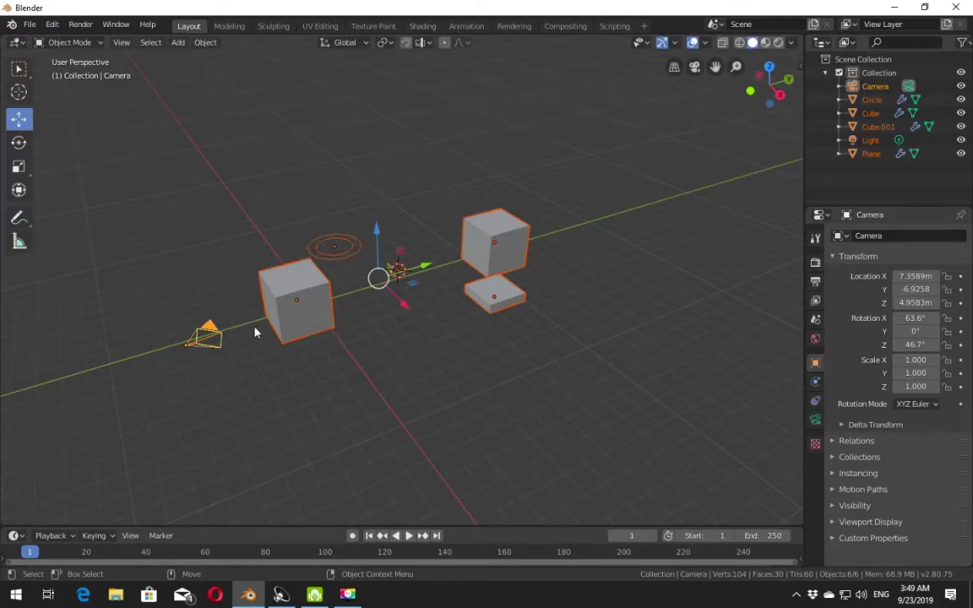
scroll(254, 250, "up", 1)
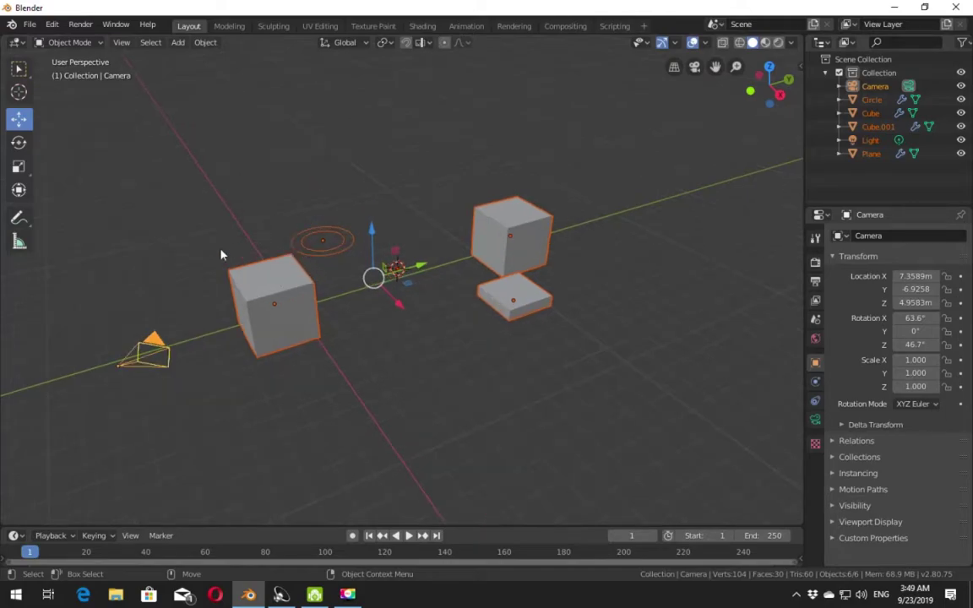
left_click_drag(354, 168, 20, 467, "ctrl")
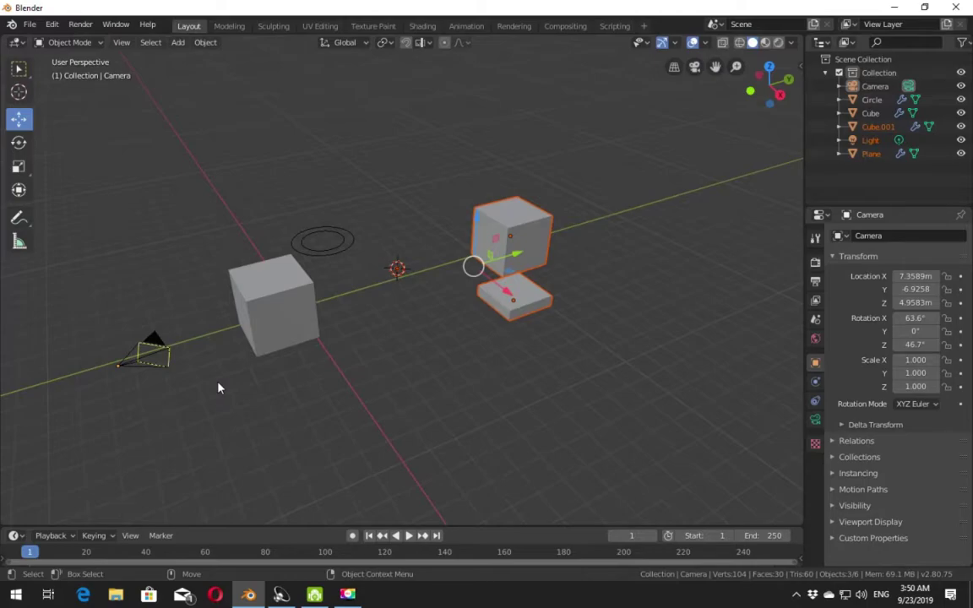
left_click_drag(512, 148, 327, 299, "ctrl")
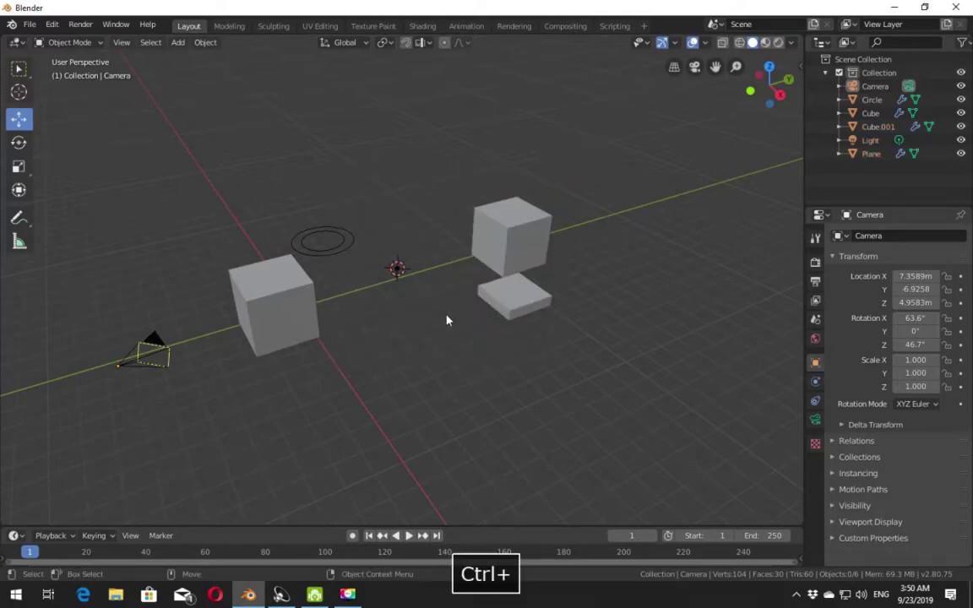
Step: Box-select all six objects, then deselect everything and select only the left cube
left_click_drag(548, 126, 43, 442, "shift")
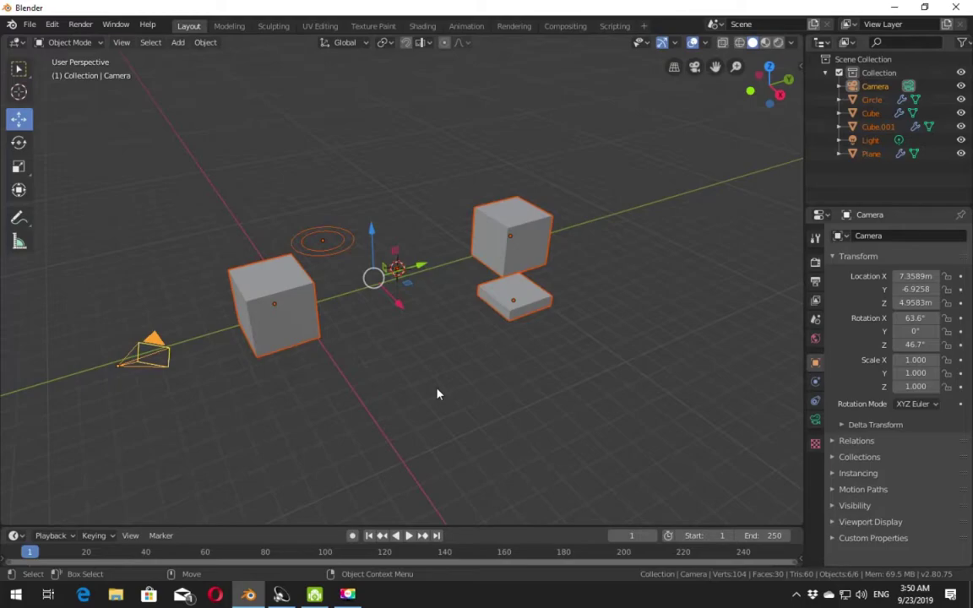
left_click_drag(427, 401, 499, 302, "alt")
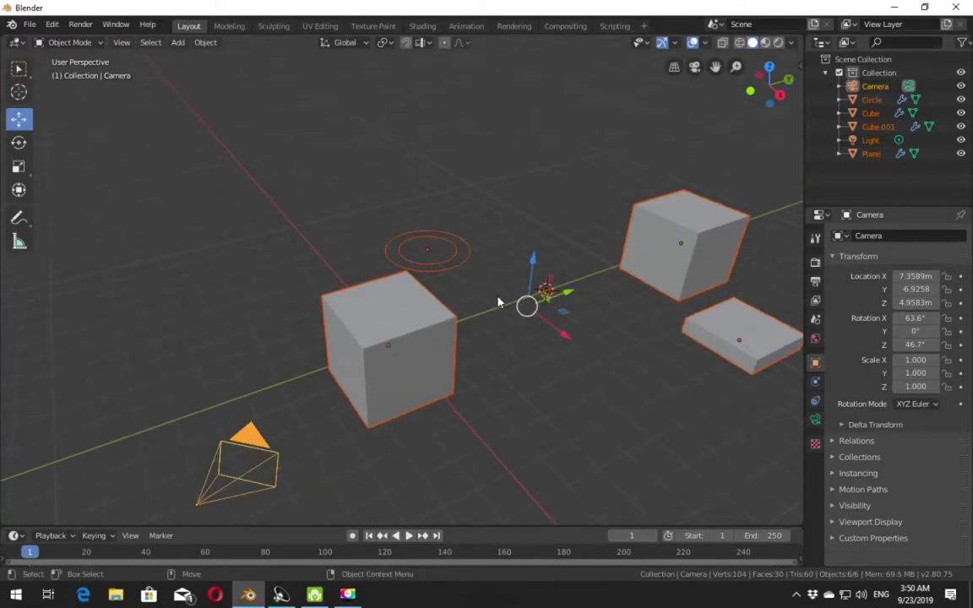
left_click(414, 353, "shift")
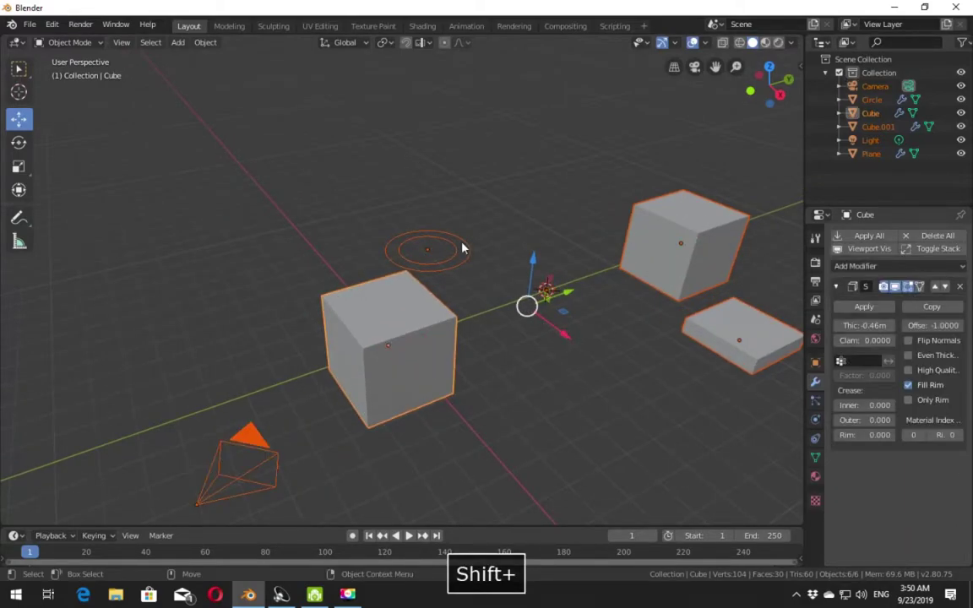
left_click(203, 42)
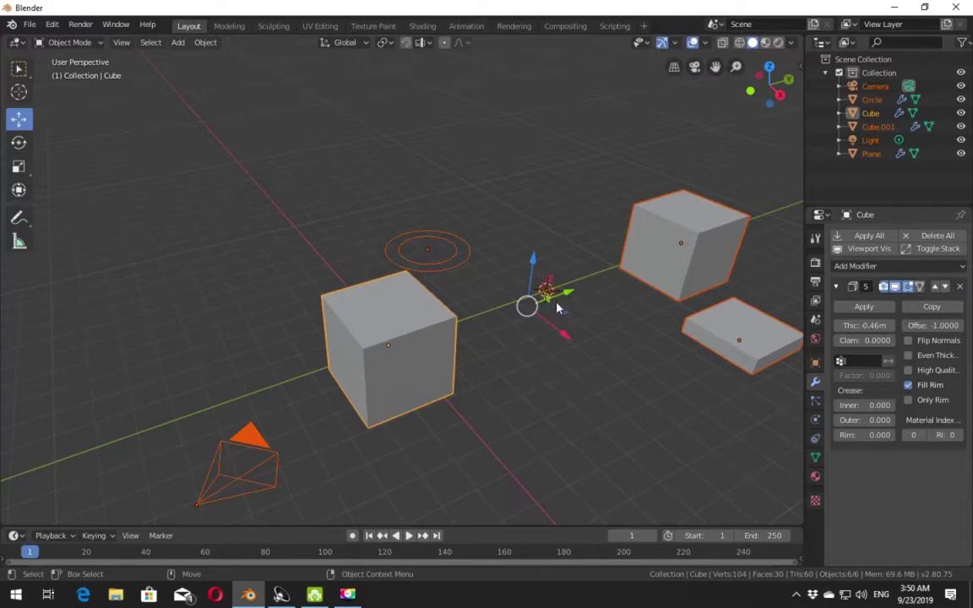
left_click(550, 346)
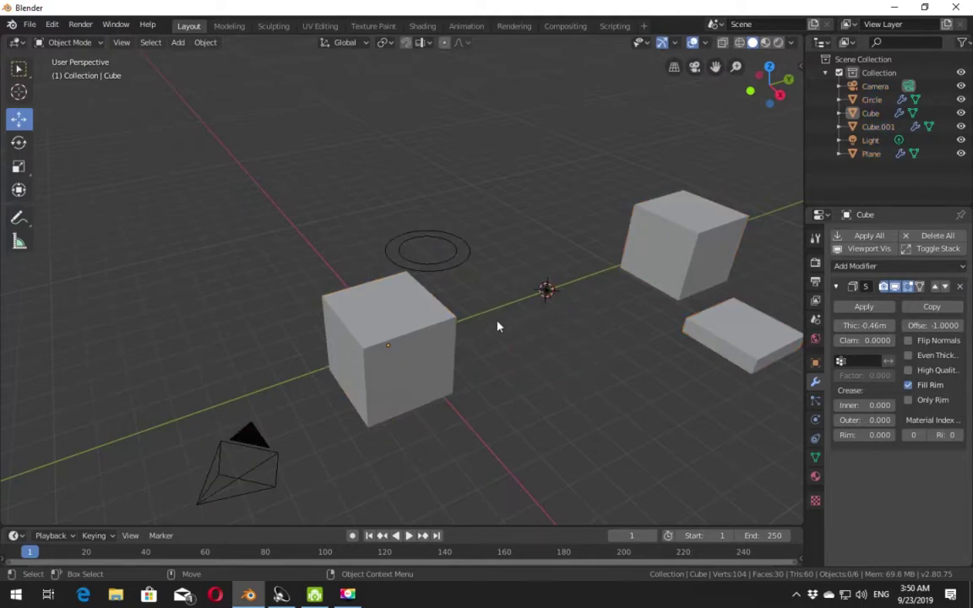
left_click(455, 339)
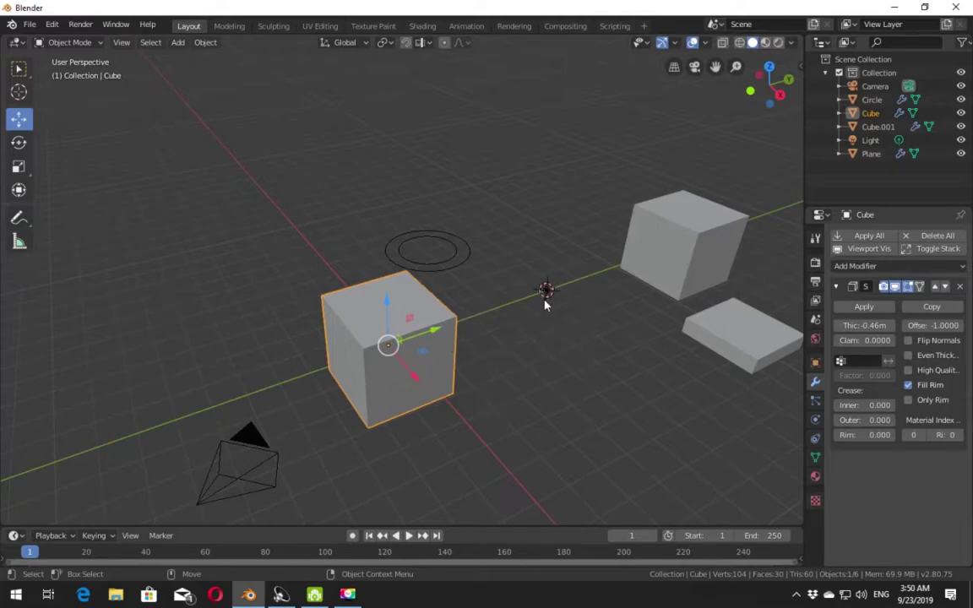
Step: Set the left cube's origin to the 3D cursor and rotate the cube around it
right_click(423, 322)
mouse_move(376, 200)
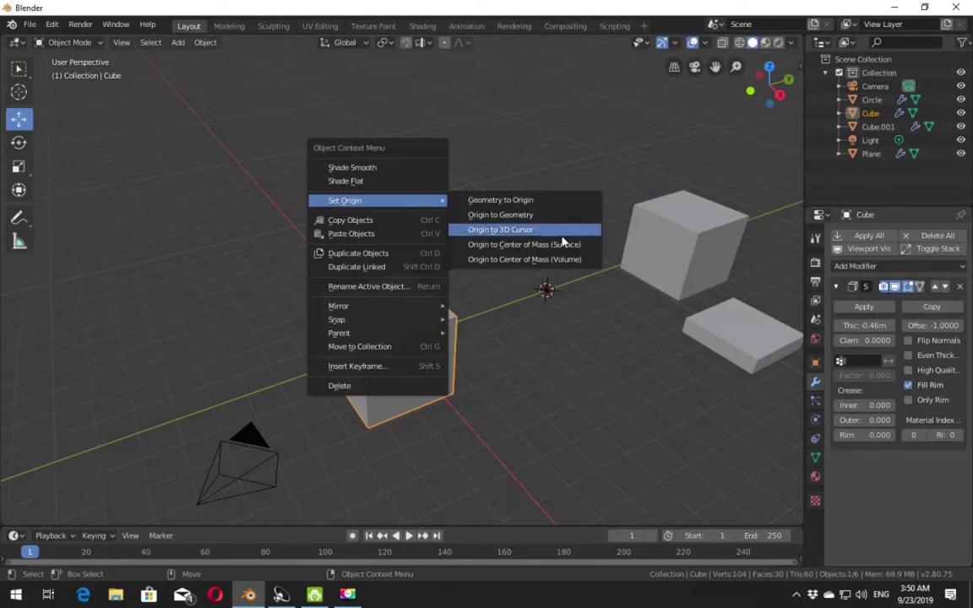
left_click(555, 241)
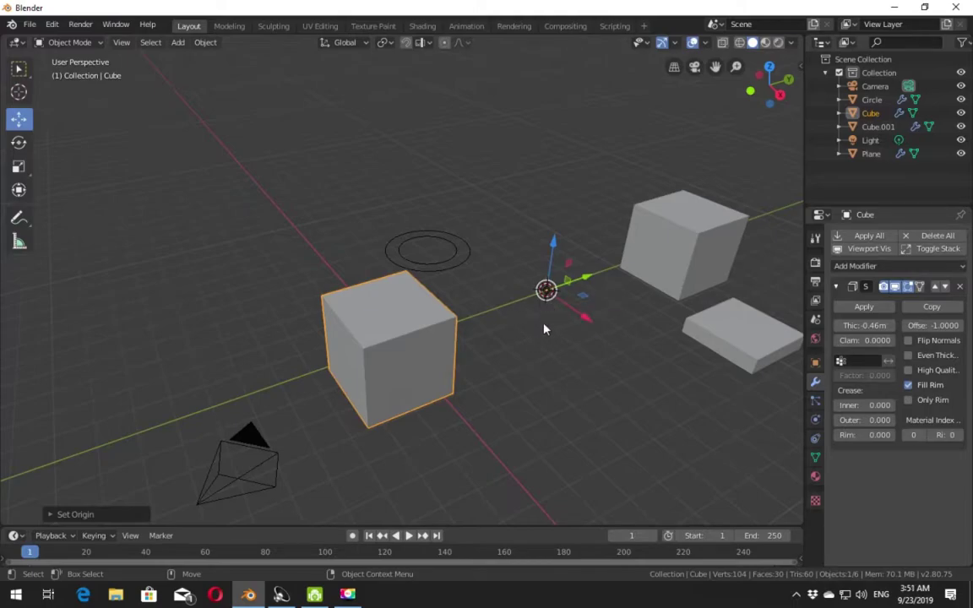
key("e")
key("r")
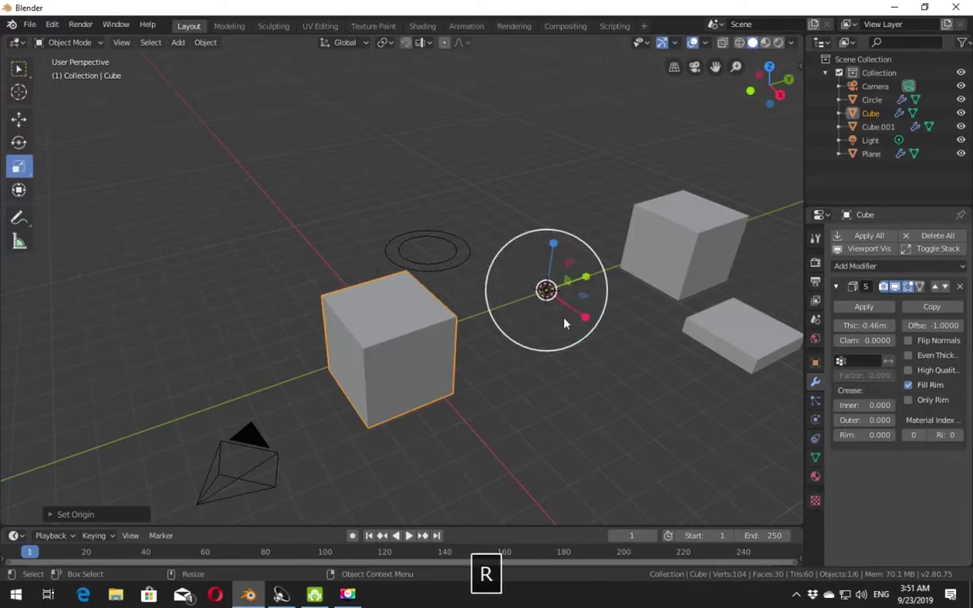
key("e")
mouse_move(564, 327)
left_mouse_down()
mouse_move(480, 289)
mouse_move(490, 330)
left_mouse_up()
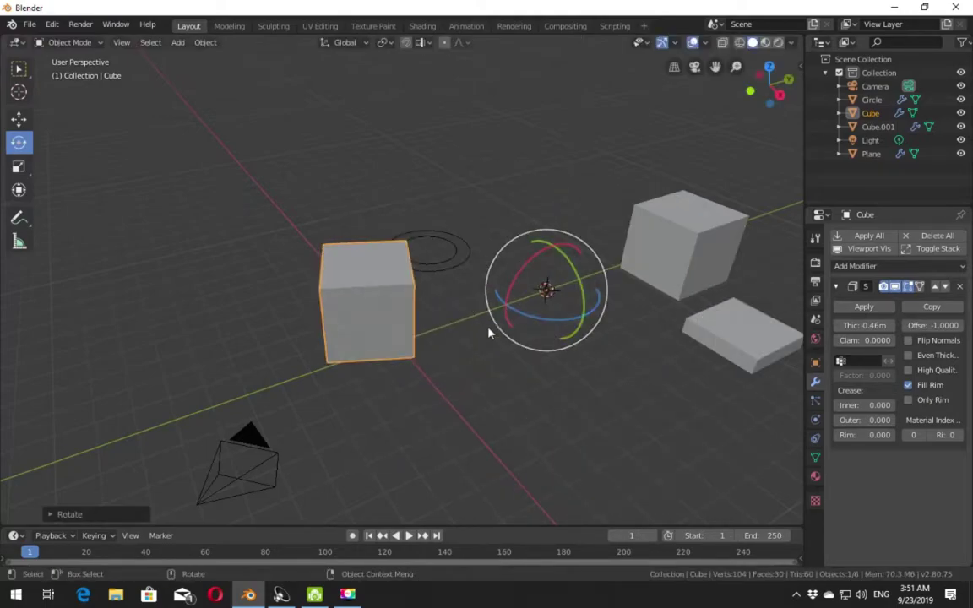
left_click_drag(585, 329, 469, 315, "alt")
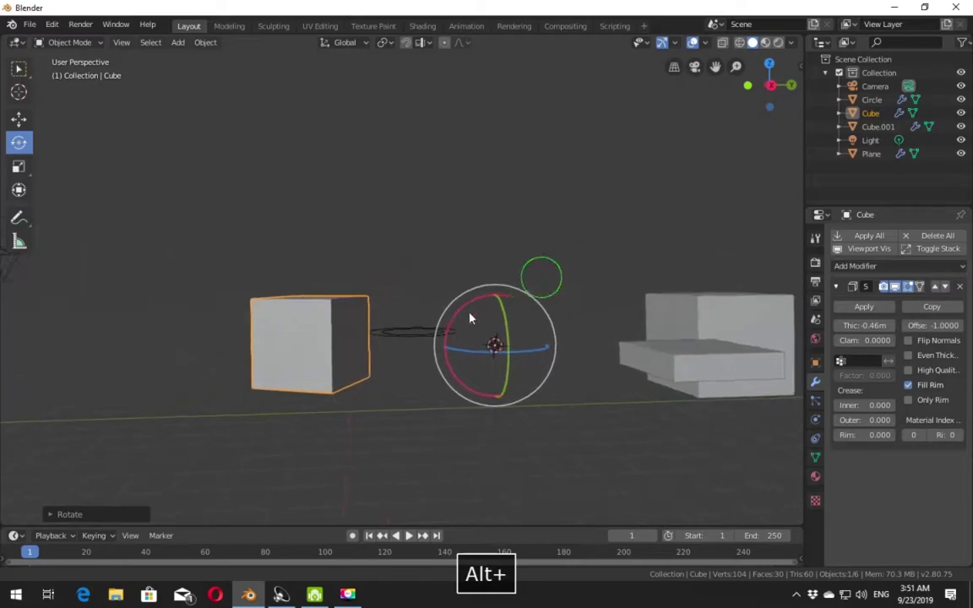
left_click_drag(545, 285, 558, 348, "alt")
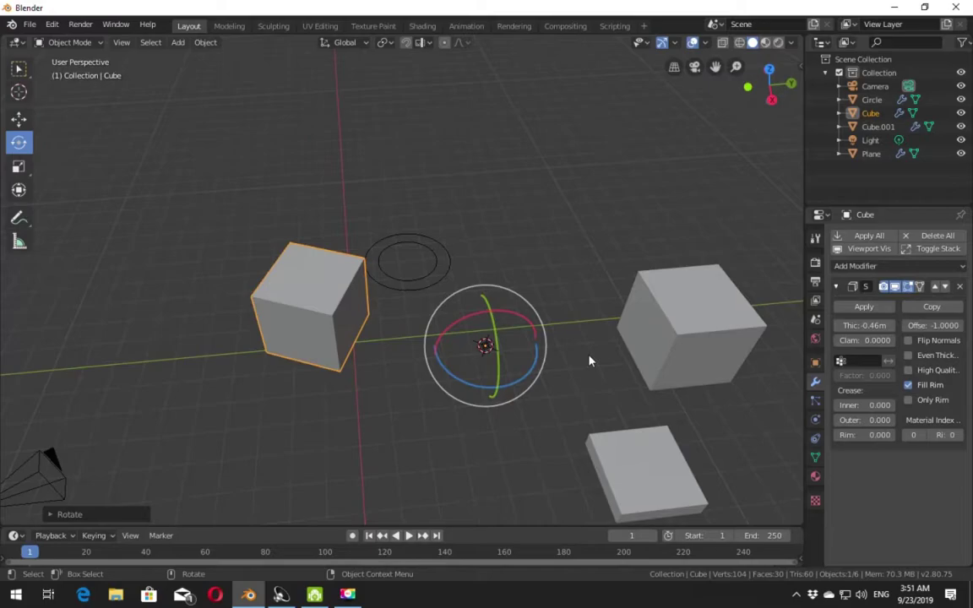
Step: Move the 3D cursor near the scene centre
key("c")
mouse_move(463, 321)
left_mouse_down()
mouse_move(428, 363)
mouse_move(418, 355)
left_mouse_up()
mouse_move(500, 319)
left_mouse_down("alt")
mouse_move(545, 248)
mouse_move(552, 276)
left_mouse_up("alt")
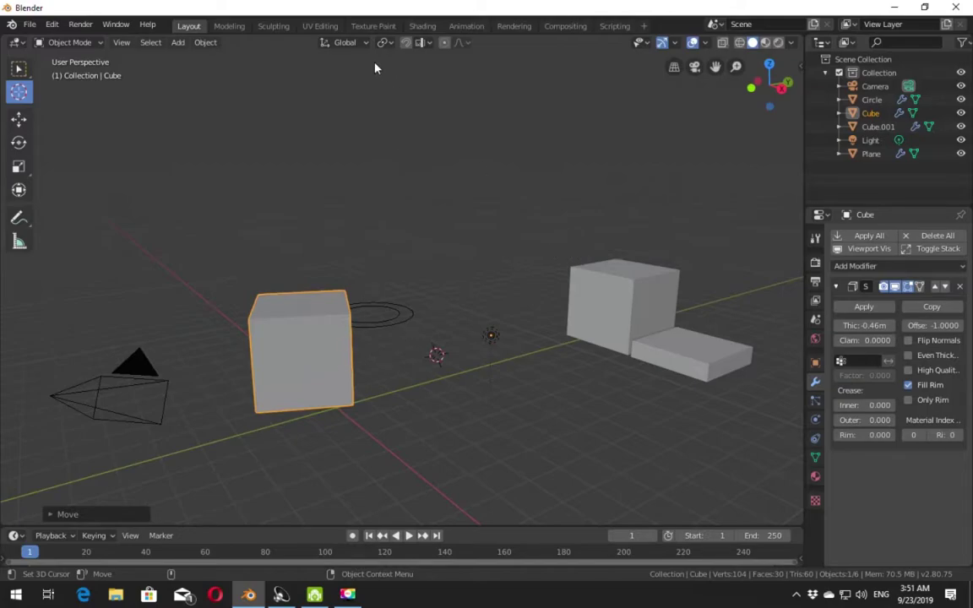
Step: Show the Pivot Point dropdown options in the viewport header, leaving Median Point in force
left_click(345, 43)
left_click(347, 42)
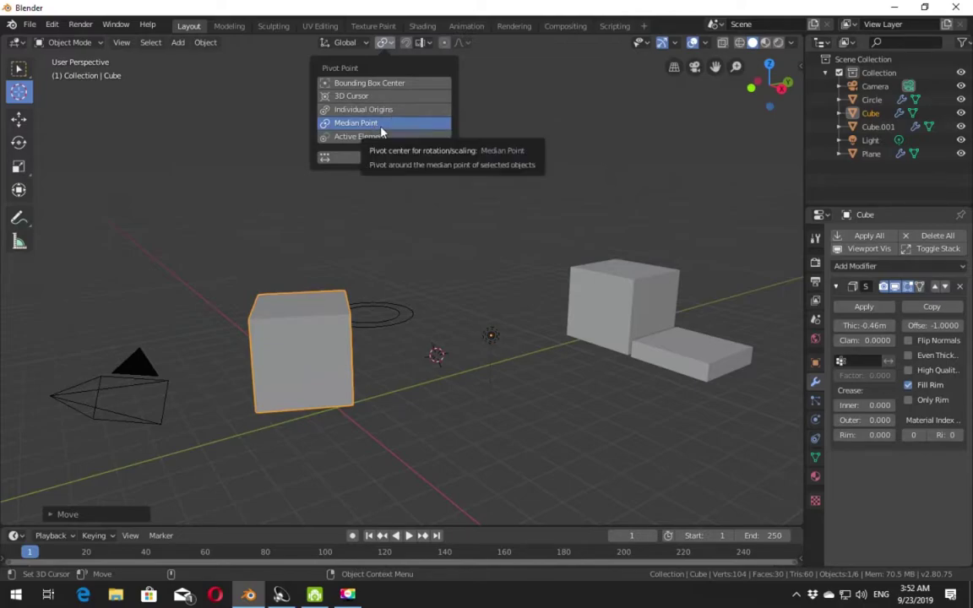
Step: Place the 3D cursor on the right cube and select the right cube, plane and left cube
right_click(627, 286, "shift")
key("w")
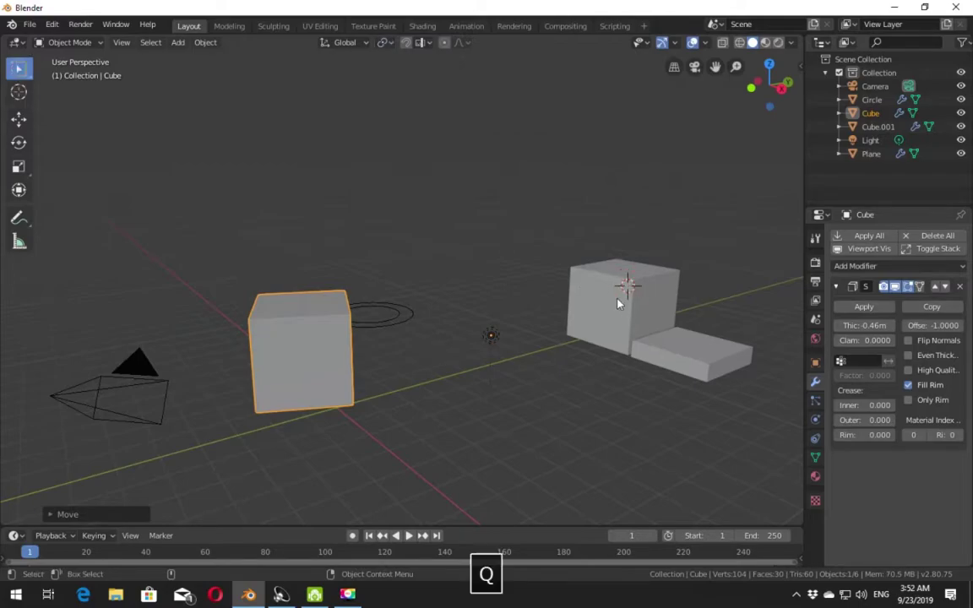
left_click(625, 304)
left_click(685, 342, "shift")
left_click(352, 332, "shift")
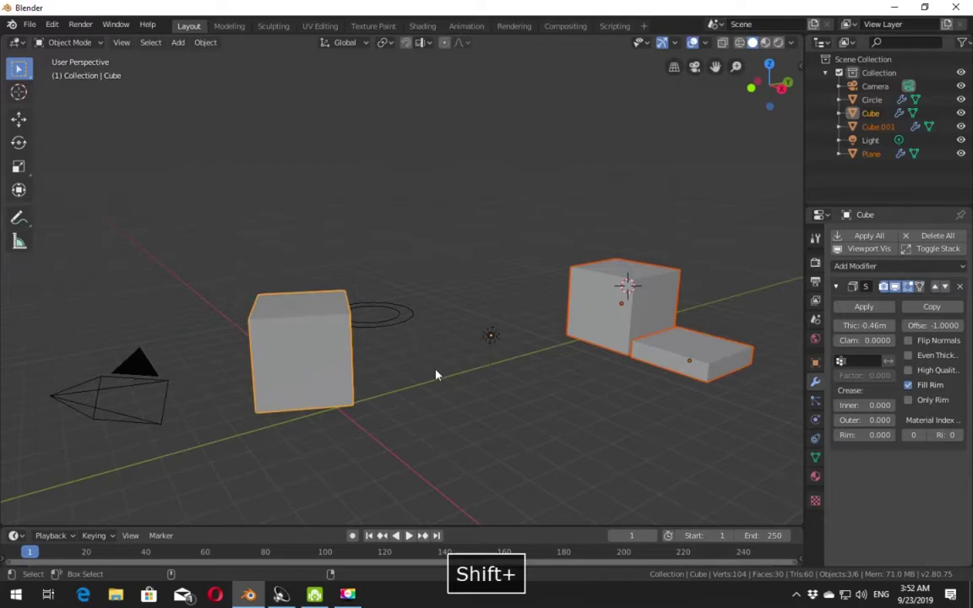
key("w")
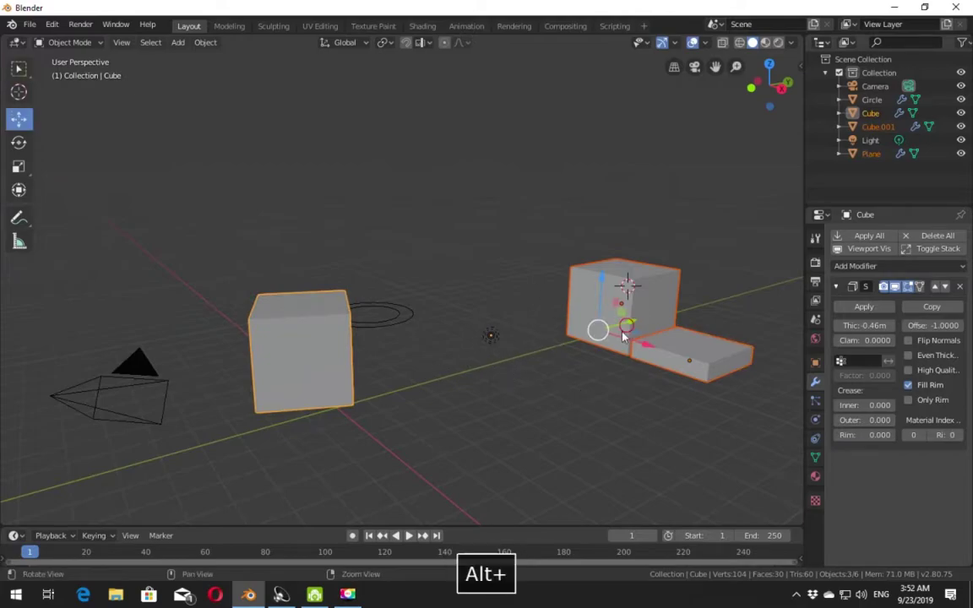
left_click_drag(532, 387, 603, 344, "alt")
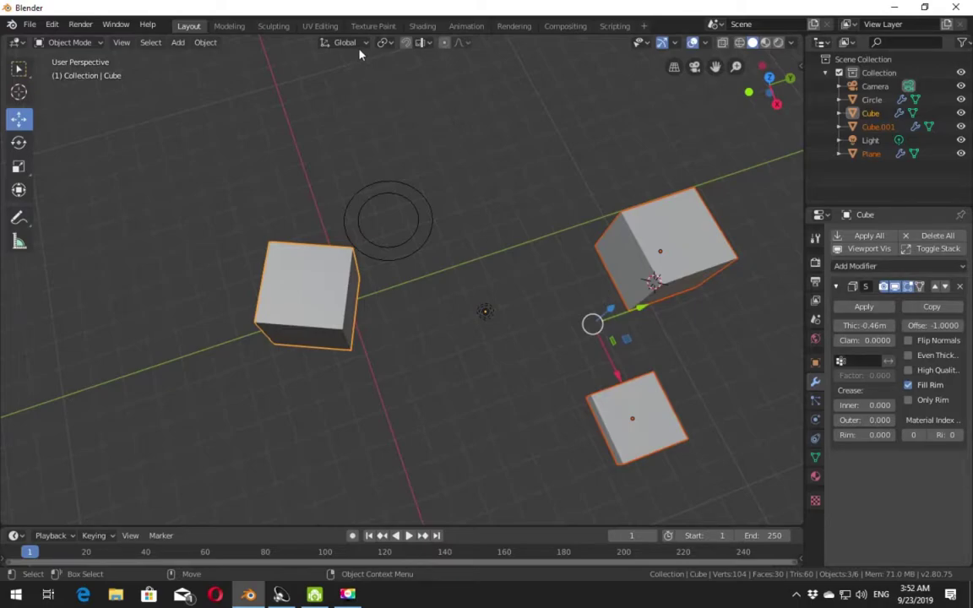
Step: Rotate about the active plane with Active Element pivot, undo it, and restore Median Point
left_click(383, 43)
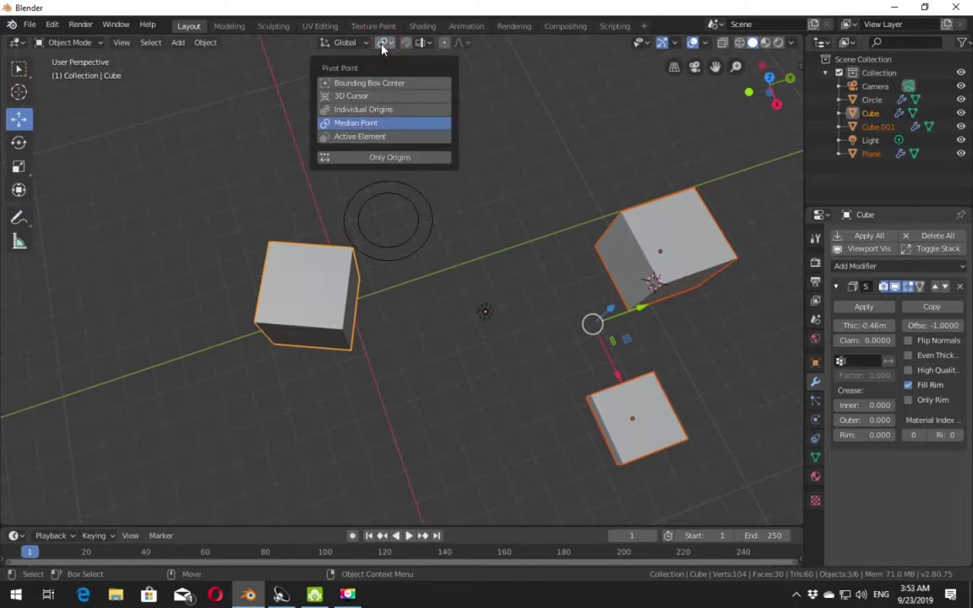
left_click(403, 137)
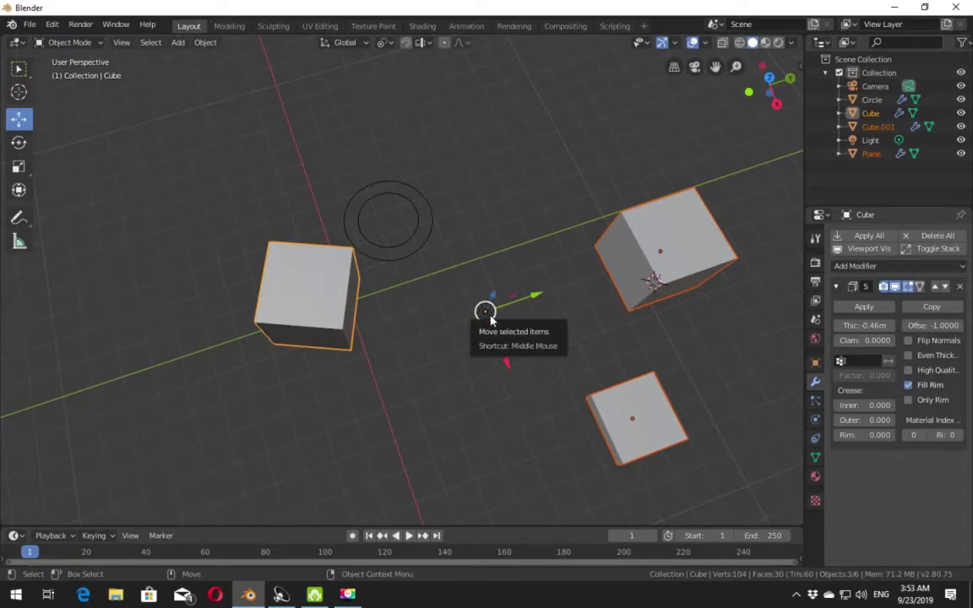
left_click(647, 435, "shift")
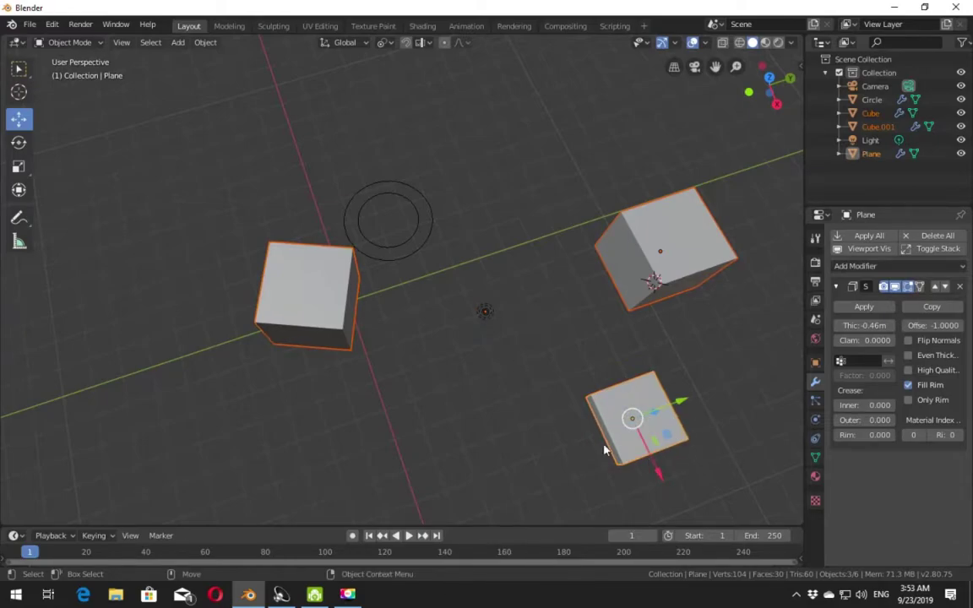
key("r")
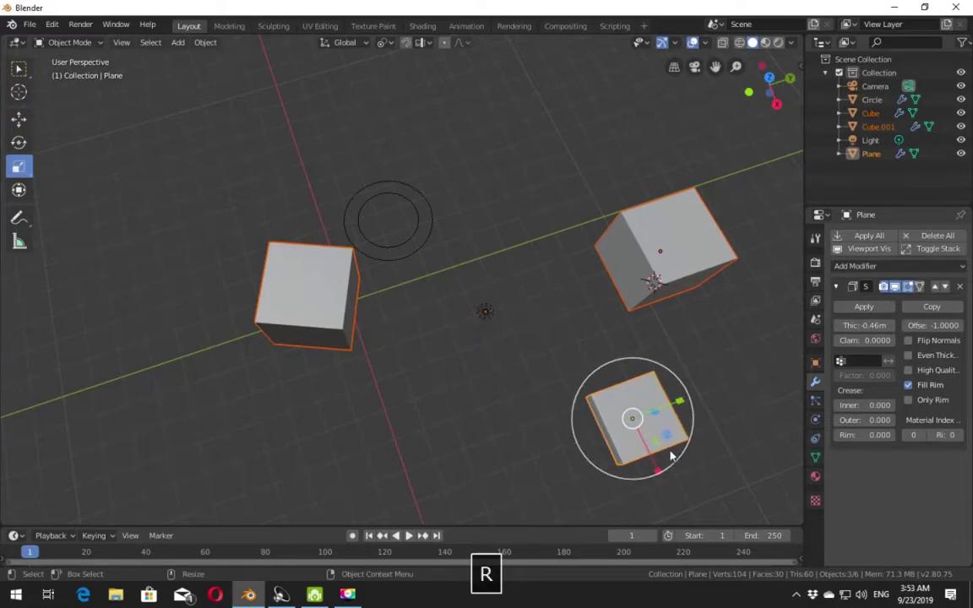
key("e")
left_click_drag(621, 475, 576, 439)
key("ctrl+z")
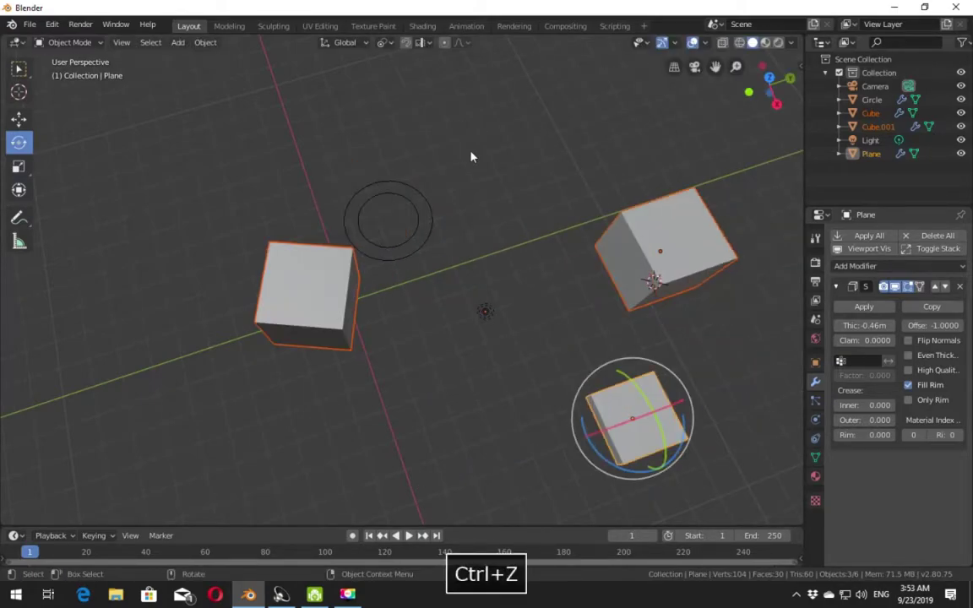
left_click(387, 43)
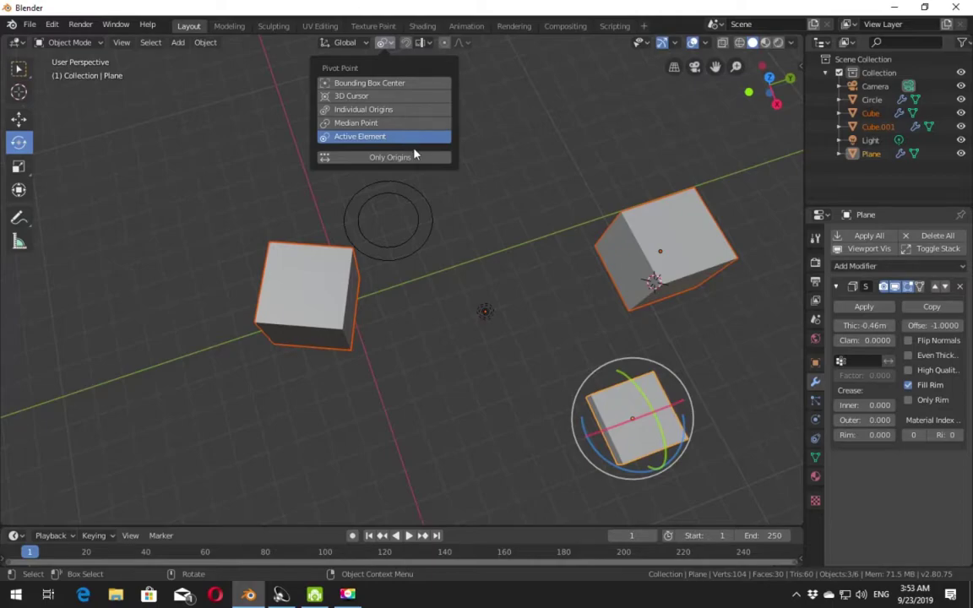
left_click(357, 124)
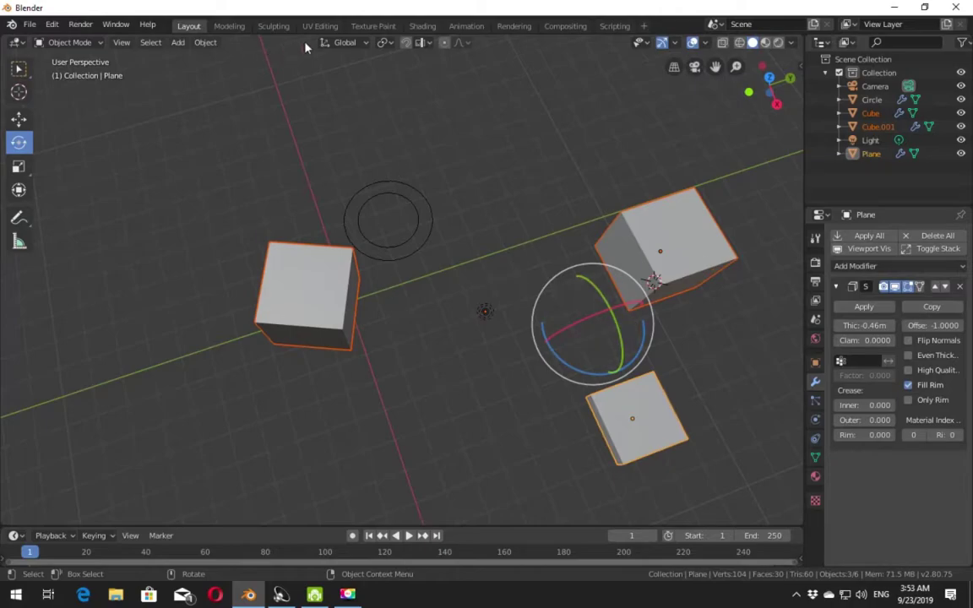
Step: Set the pivot point to 3D Cursor and rotate the selected objects around it
left_click(394, 46)
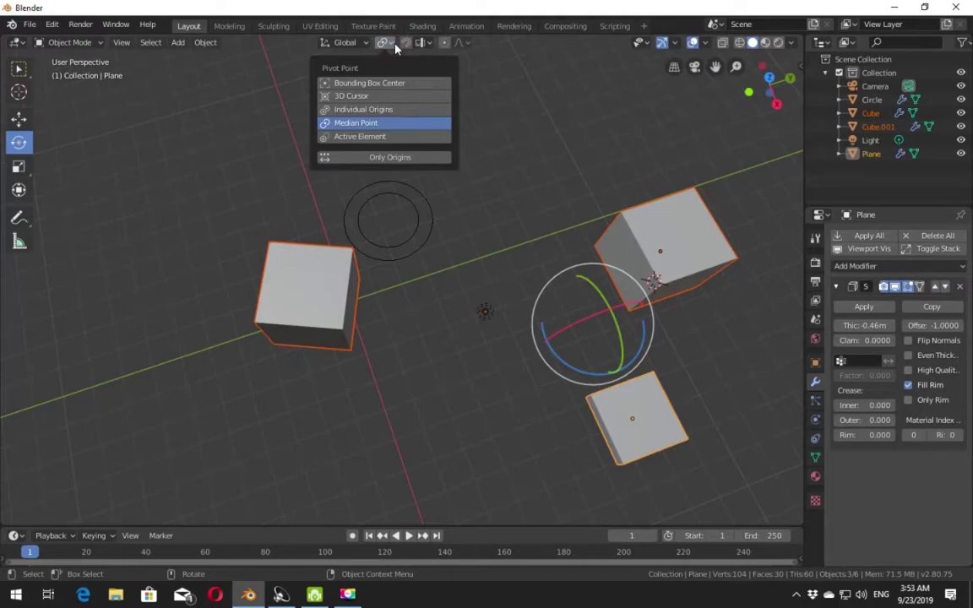
left_click(394, 44)
left_click(387, 44)
left_click(398, 84)
left_click(398, 85)
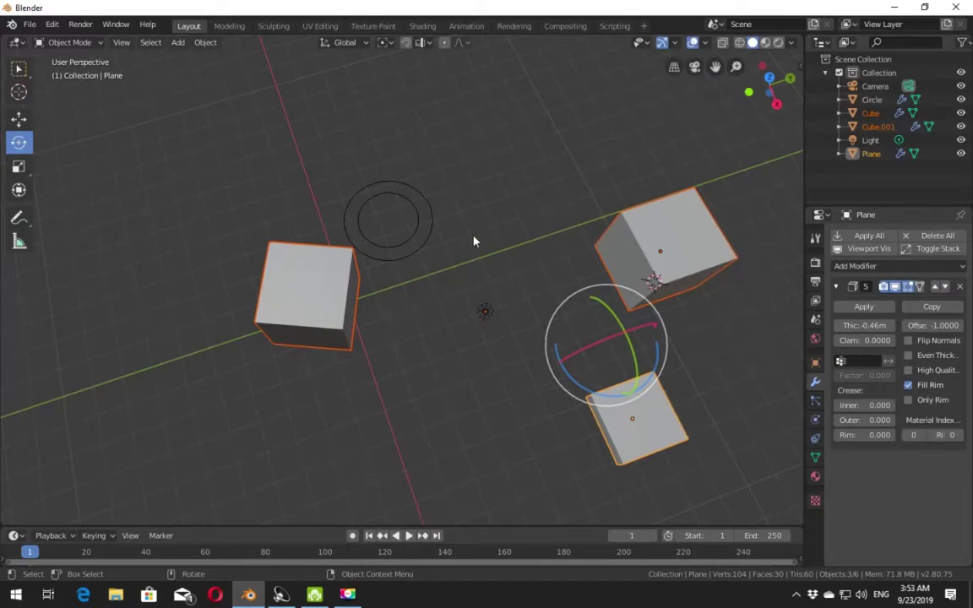
scroll(534, 191, "down", 2)
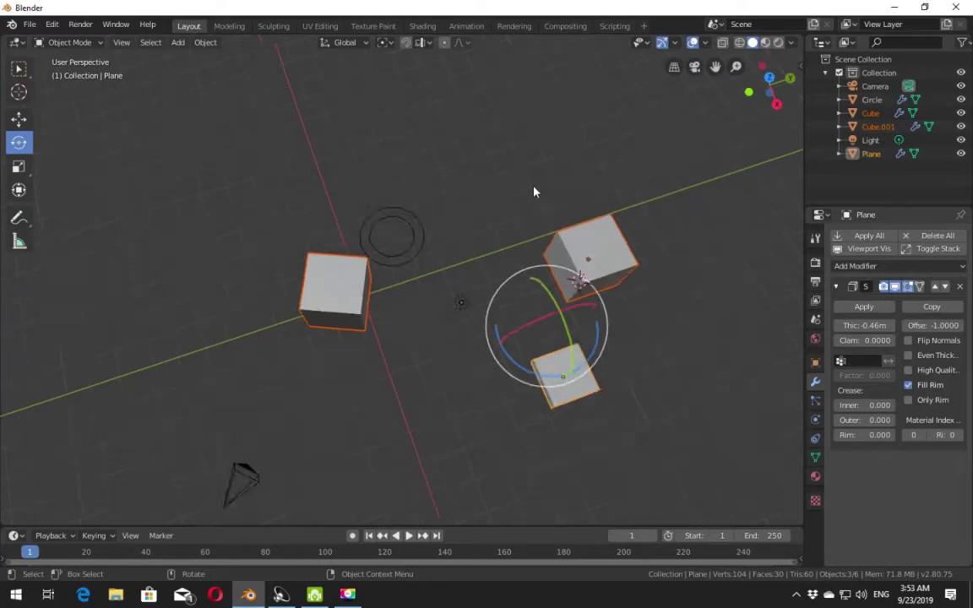
scroll(549, 237, "down", 2)
left_click(385, 43)
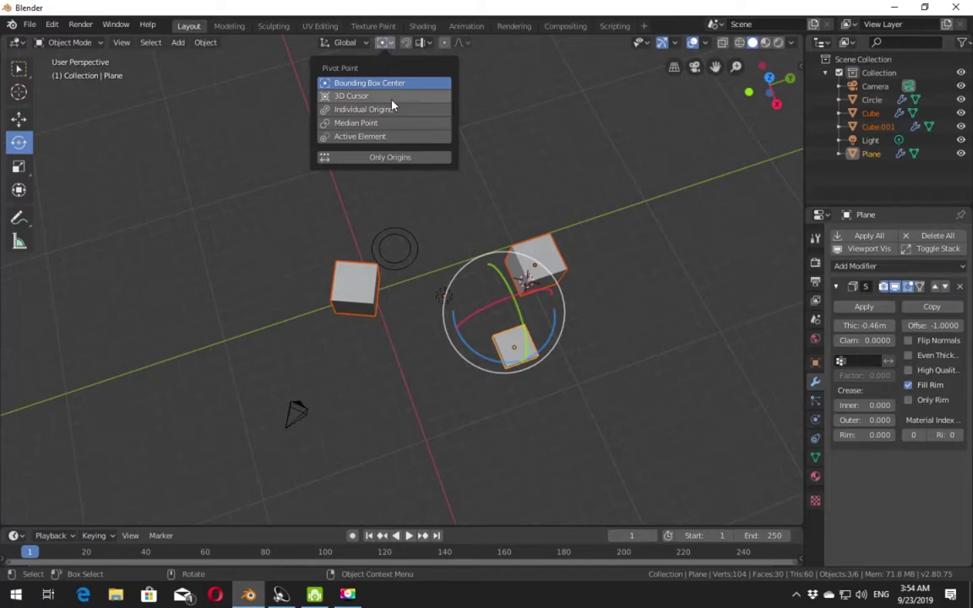
left_click(352, 96)
scroll(560, 288, "up", 2)
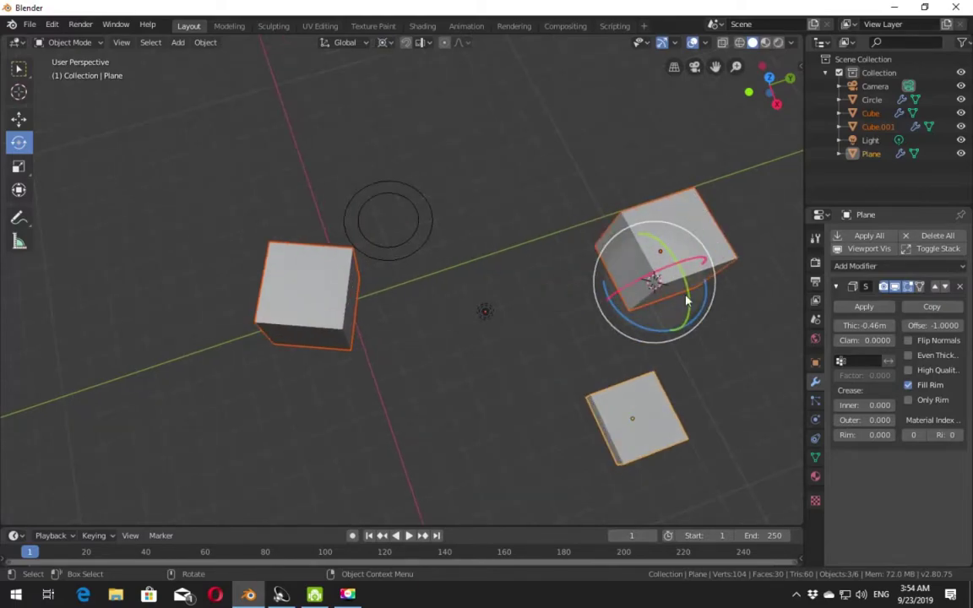
mouse_move(648, 328)
left_mouse_down()
mouse_move(602, 279)
mouse_move(567, 267)
left_mouse_up()
Step: Try an Individual Origins trackball rotation, undo it, and return the pivot to Median Point
left_click(385, 43)
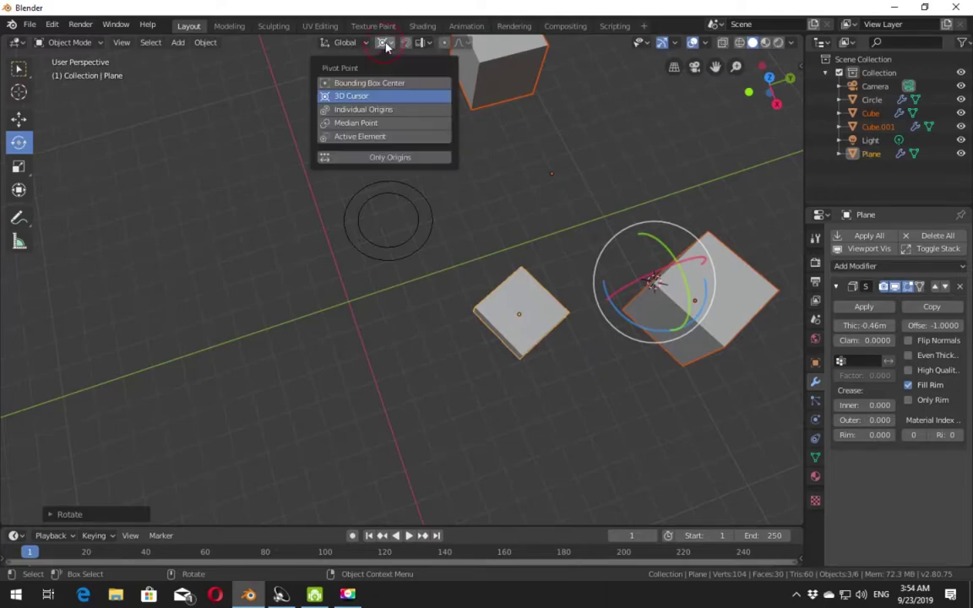
left_click(398, 116)
key("r")
key("r")
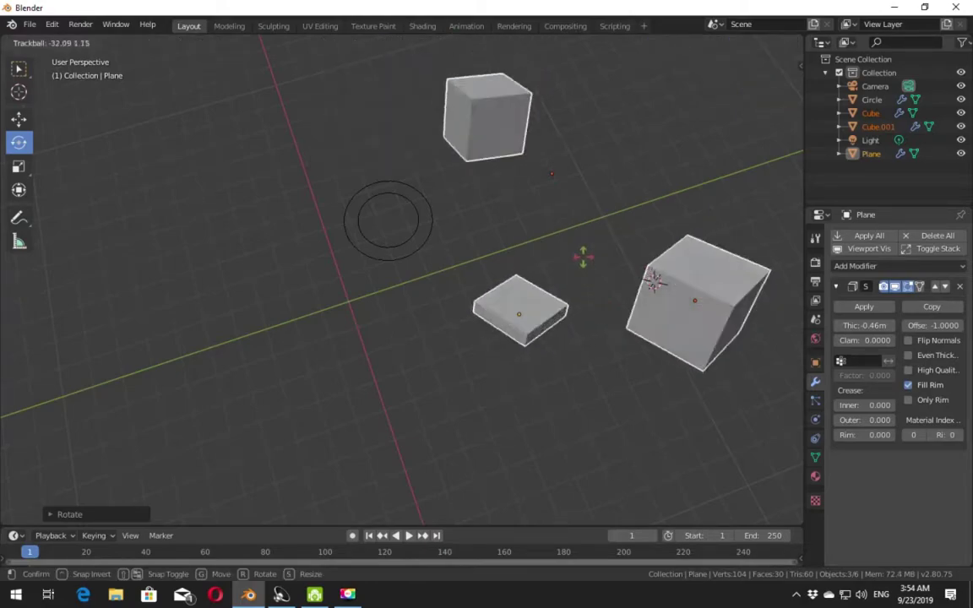
left_click(518, 254)
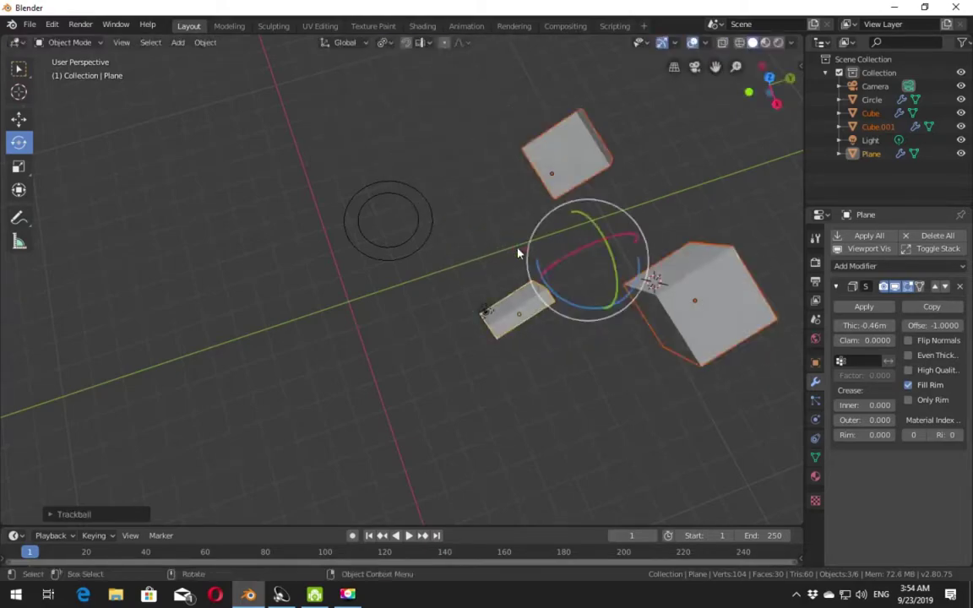
key("ctrl+z")
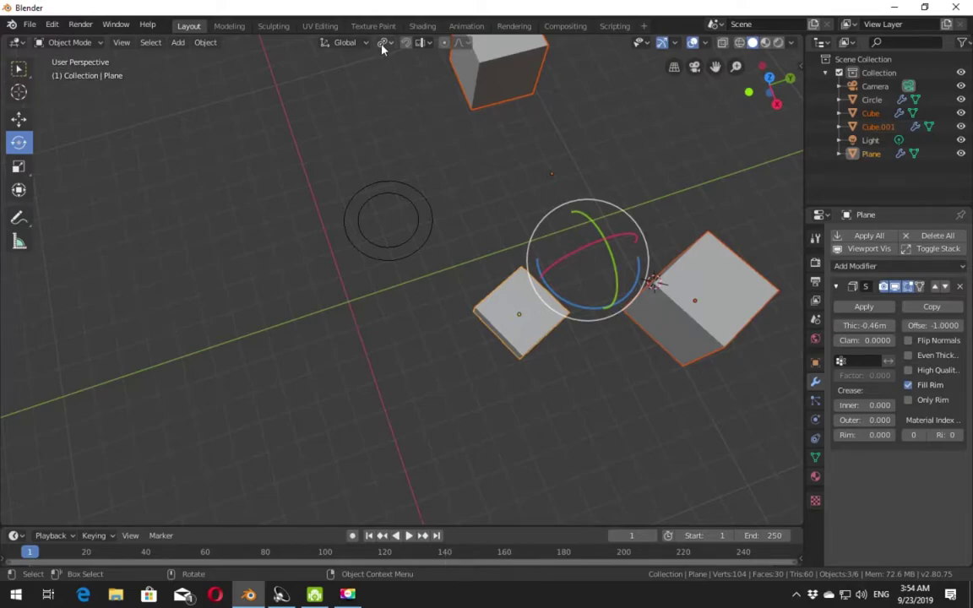
left_click(383, 44)
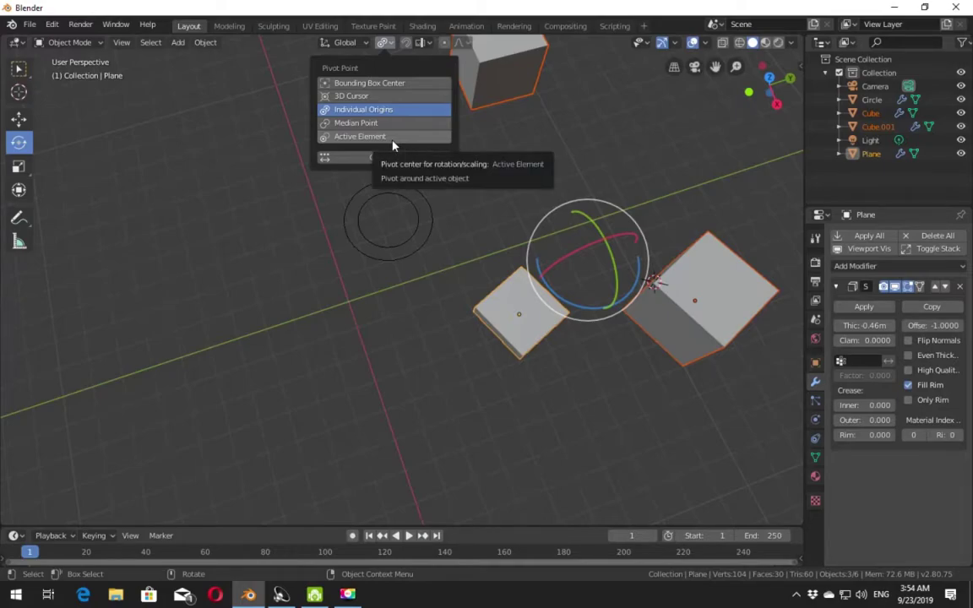
left_click(372, 123)
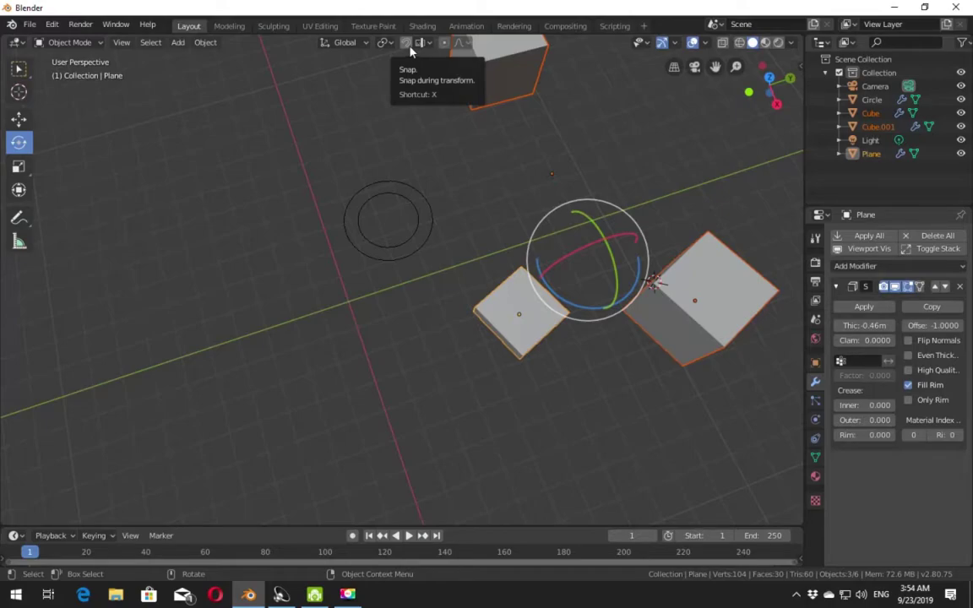
Step: Inspect the snapping and shading header menus, then switch the snap magnet on
right_click(409, 48)
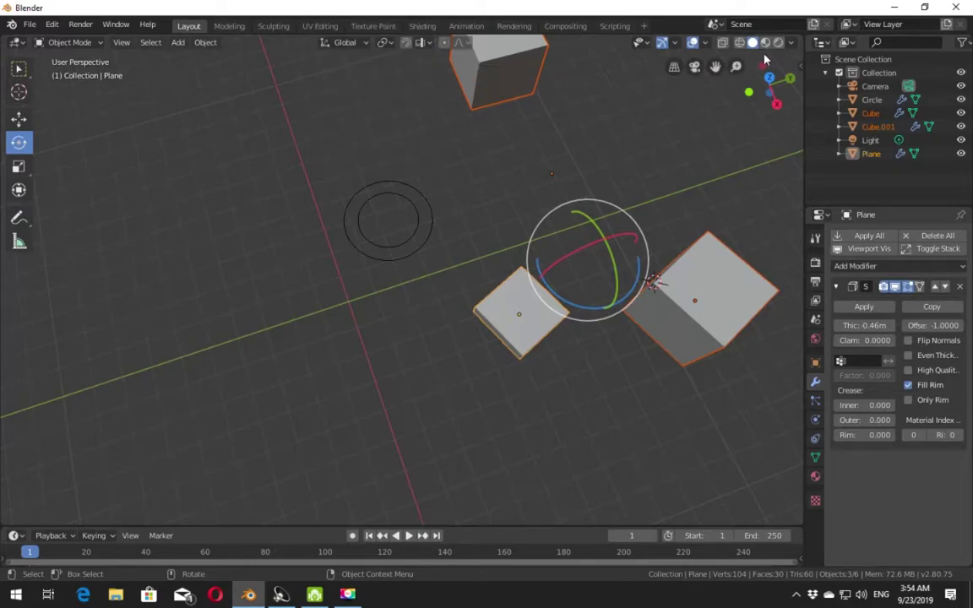
right_click(714, 44)
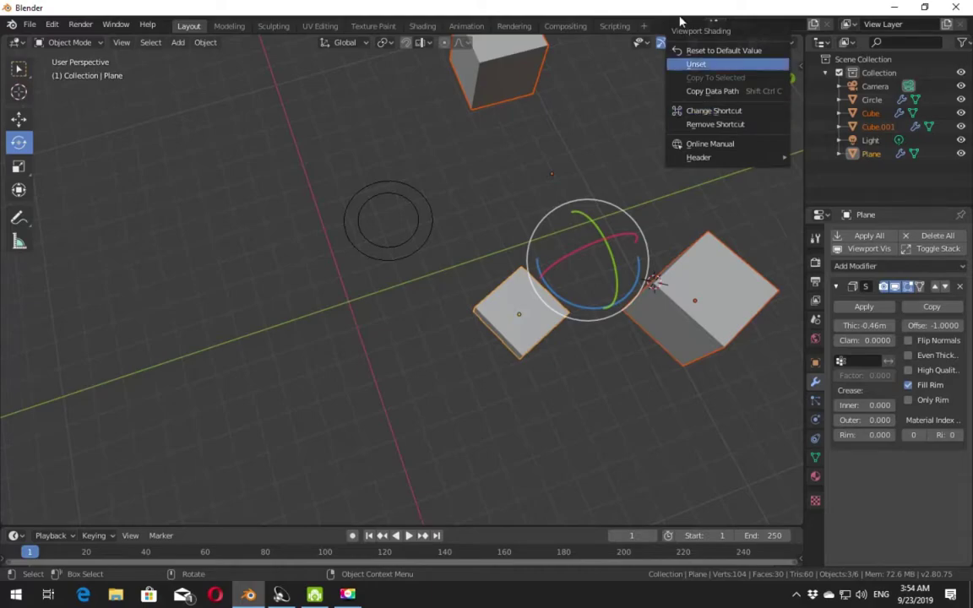
right_click(771, 50)
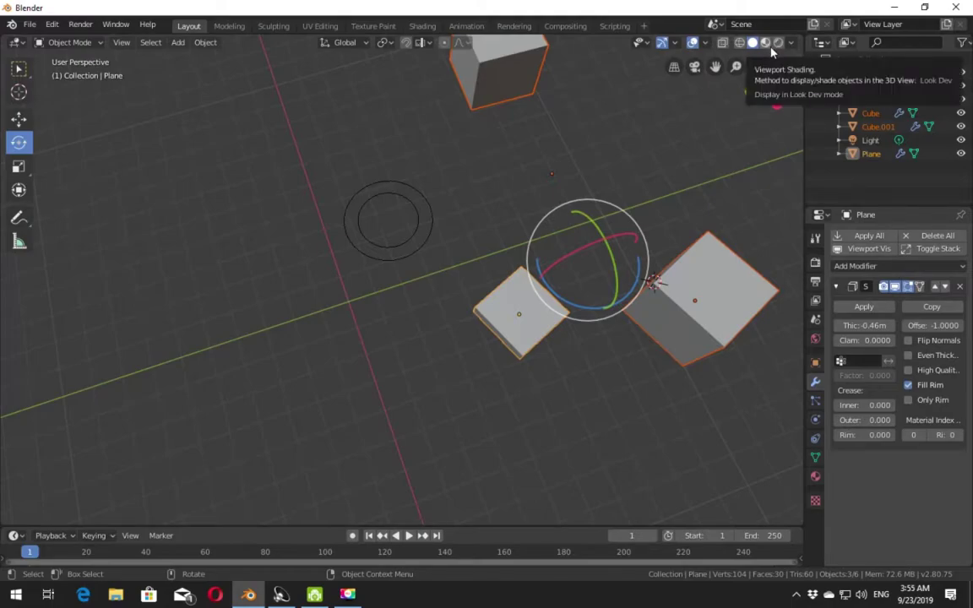
right_click(424, 43)
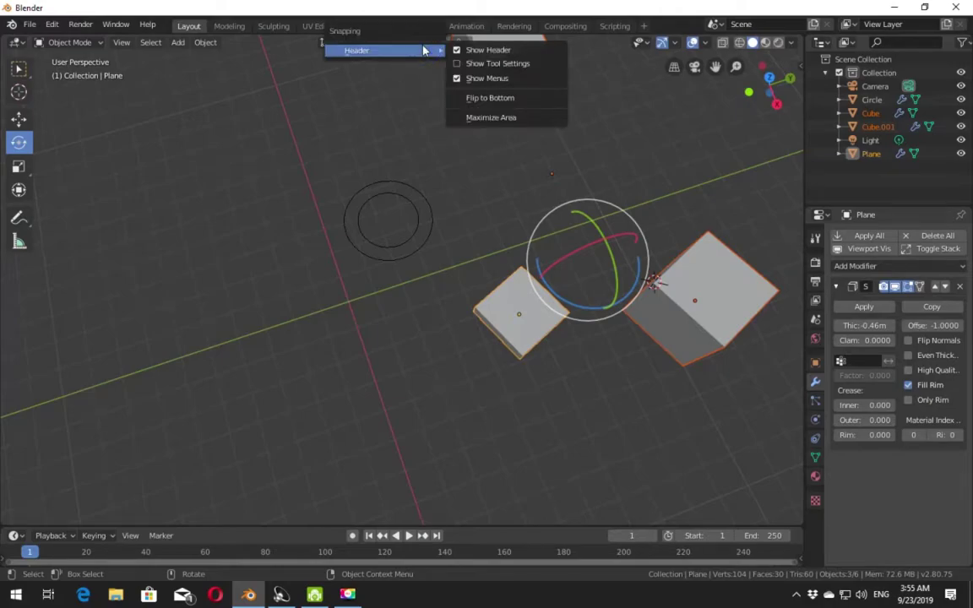
left_click(425, 48)
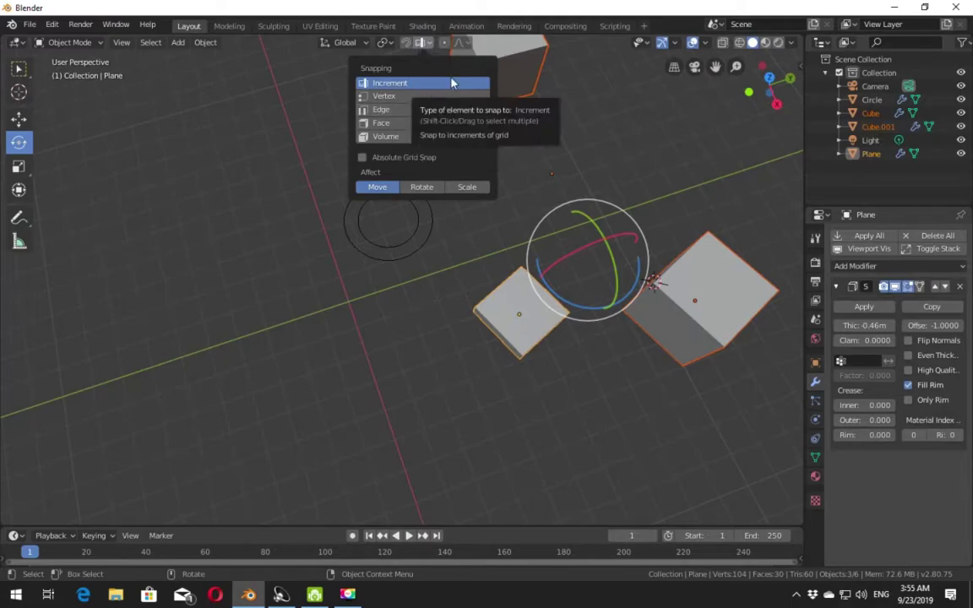
left_click(429, 47)
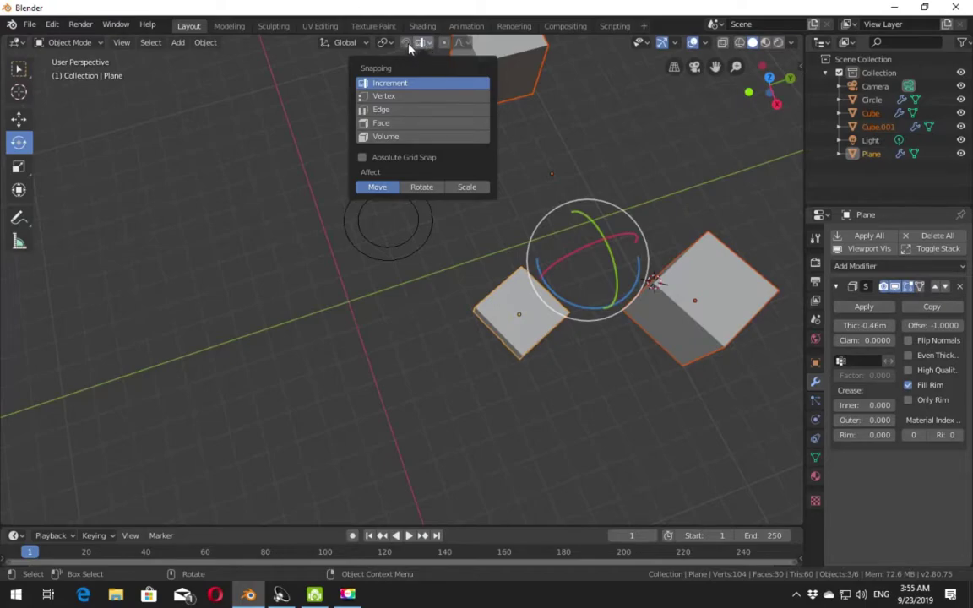
left_click(409, 48)
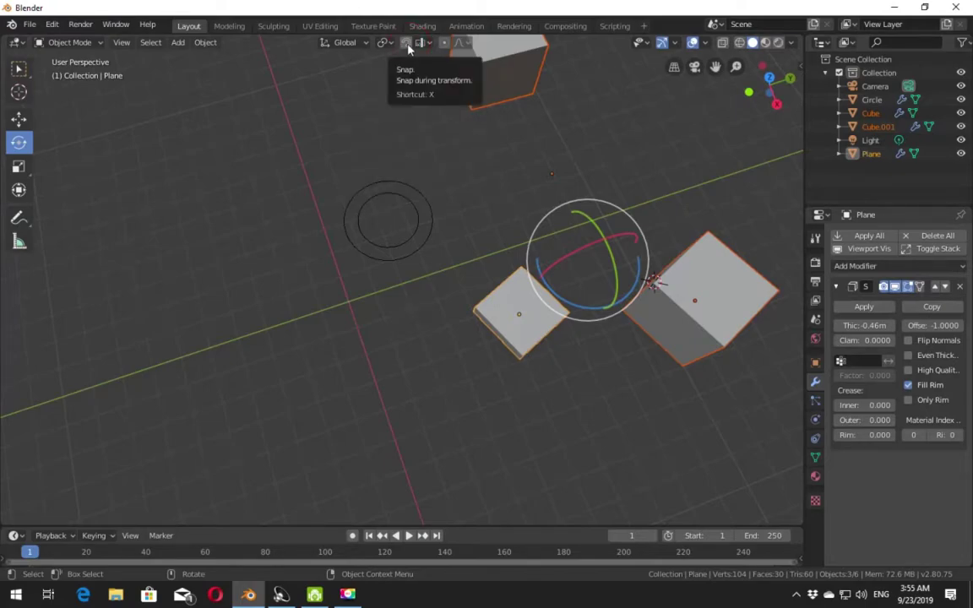
left_click(407, 45)
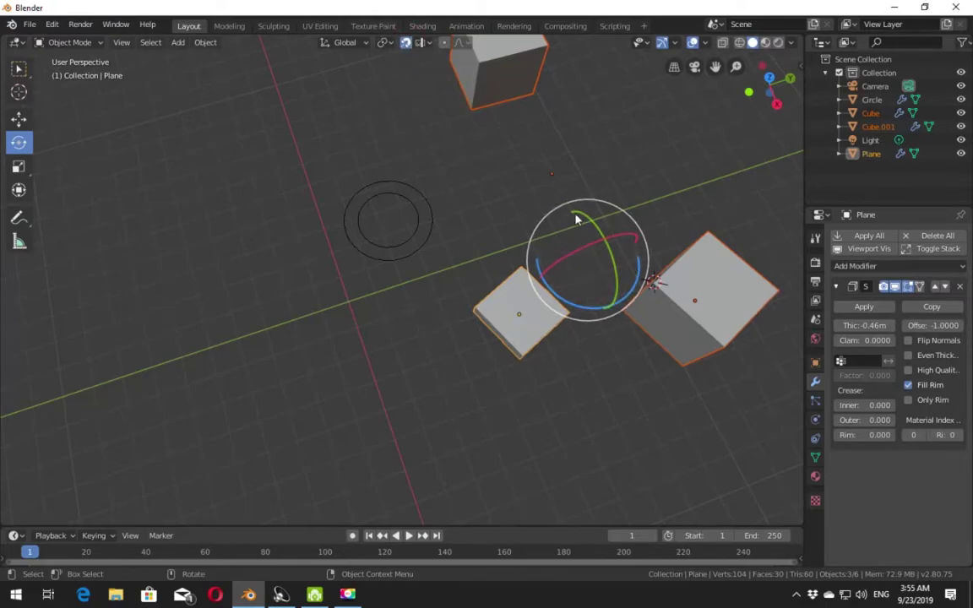
Step: Grab-move the selected cubes and plane to a new increment-snapped position
key("w")
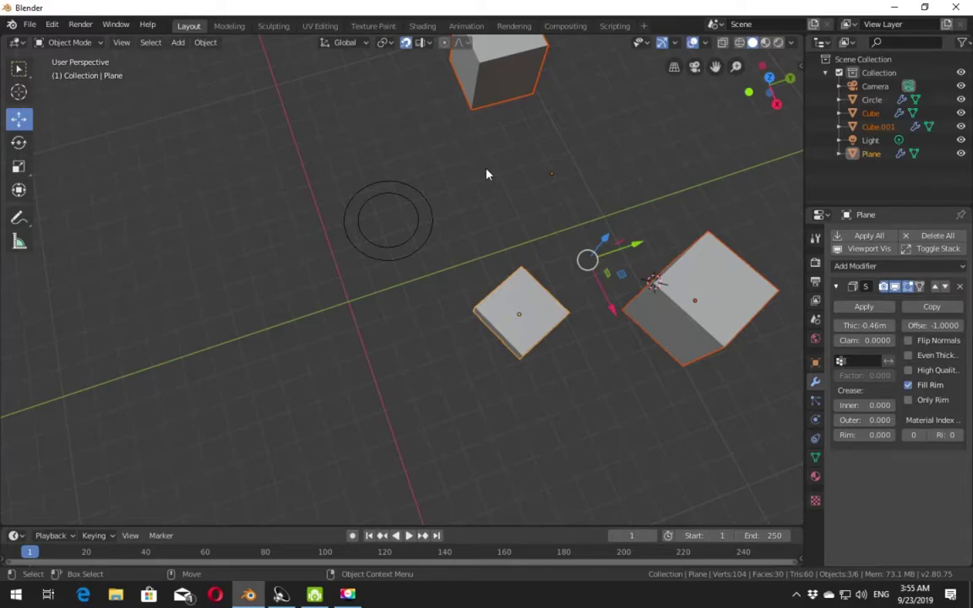
right_click(405, 44)
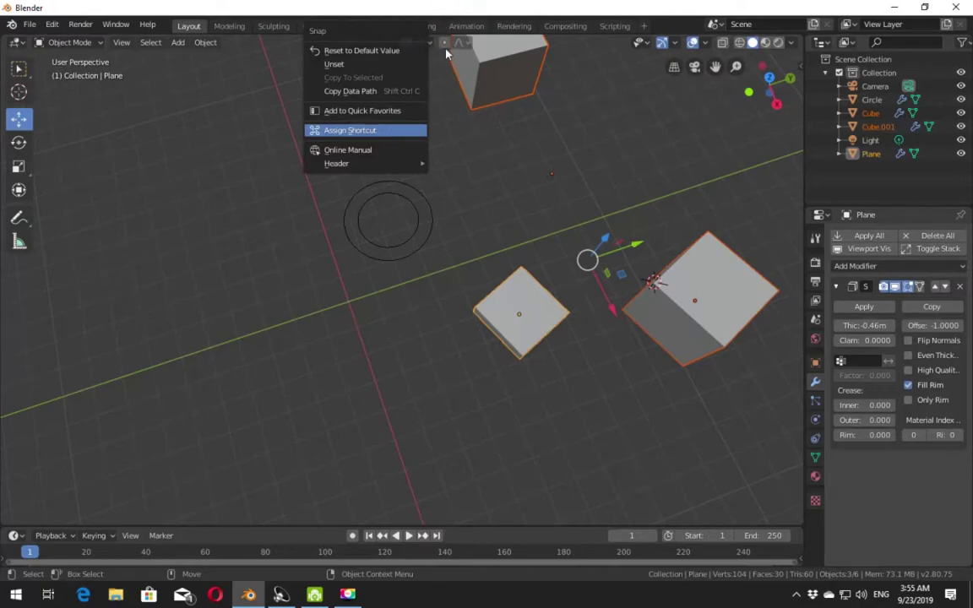
right_click(411, 44)
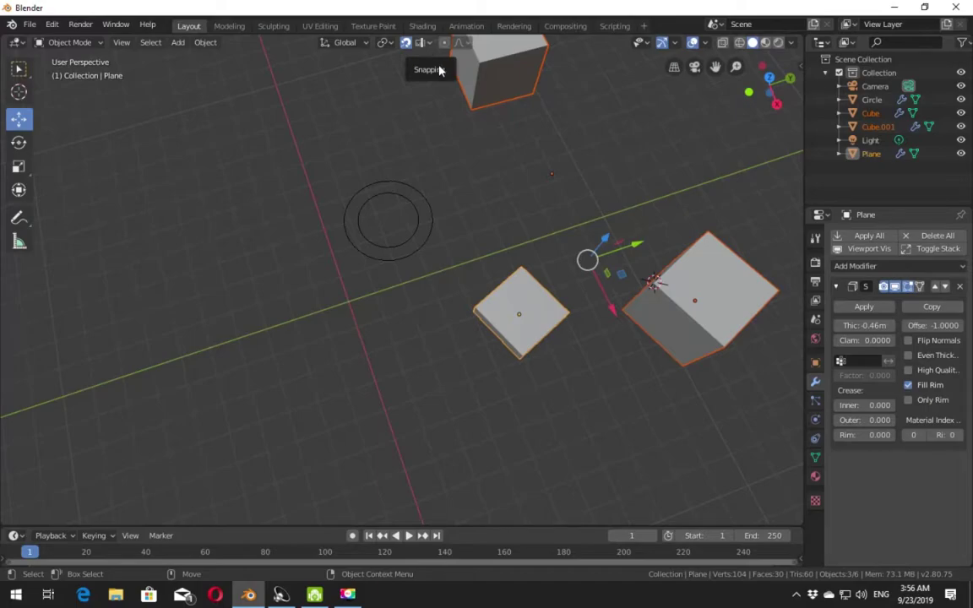
left_click(421, 45)
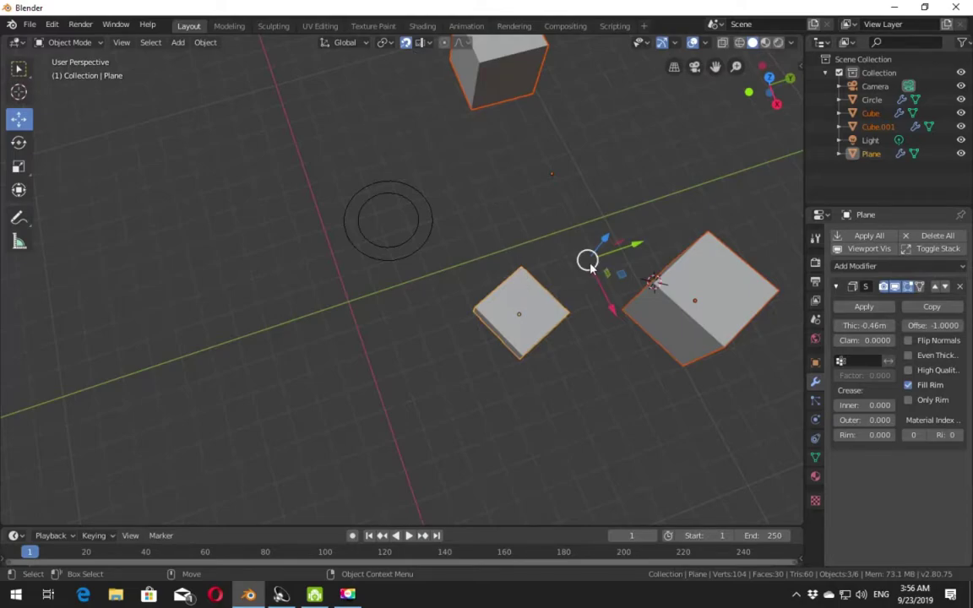
key("g")
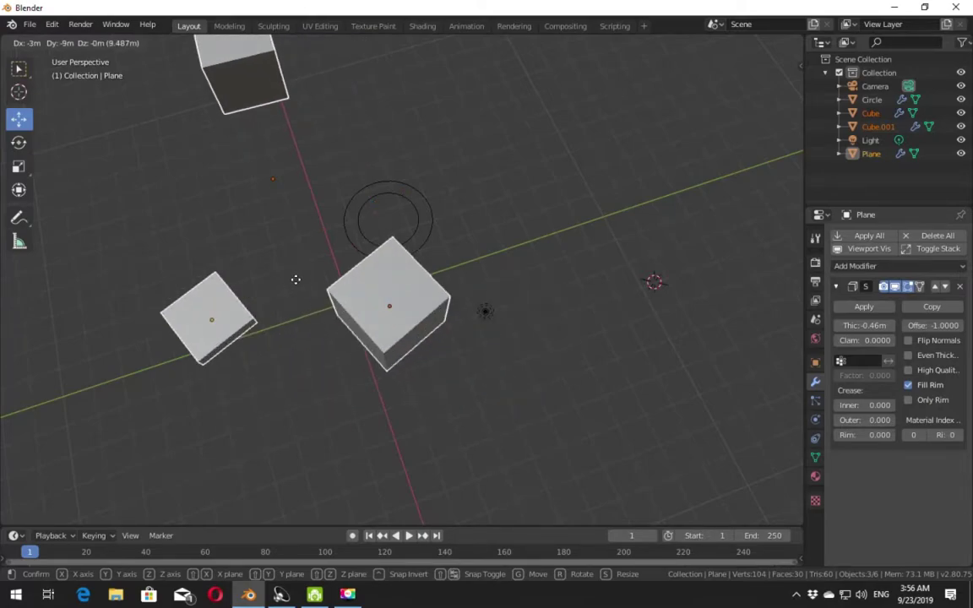
left_click(543, 271)
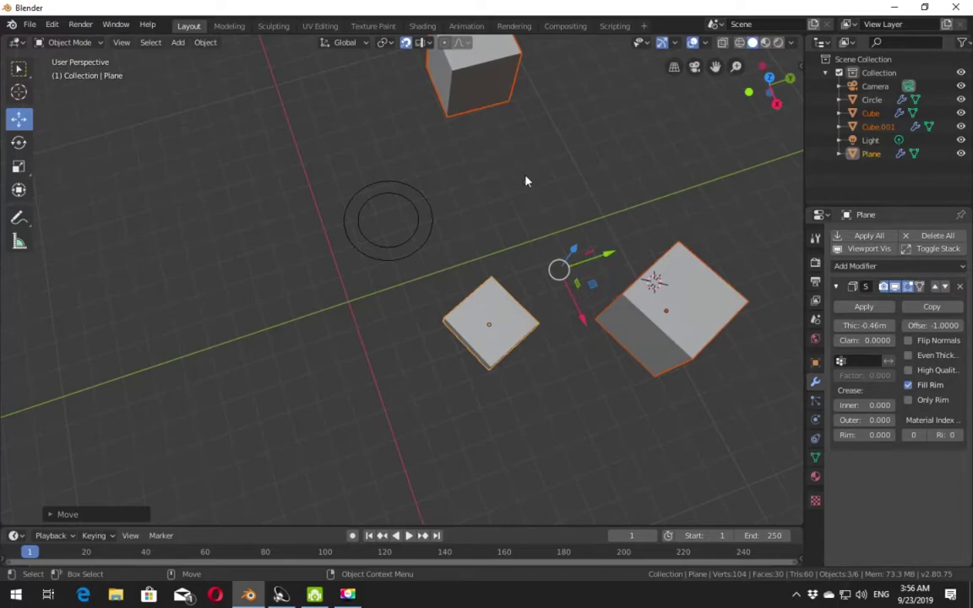
Step: Set the snapping element to Vertex after trying Edge and Face
left_click(423, 42)
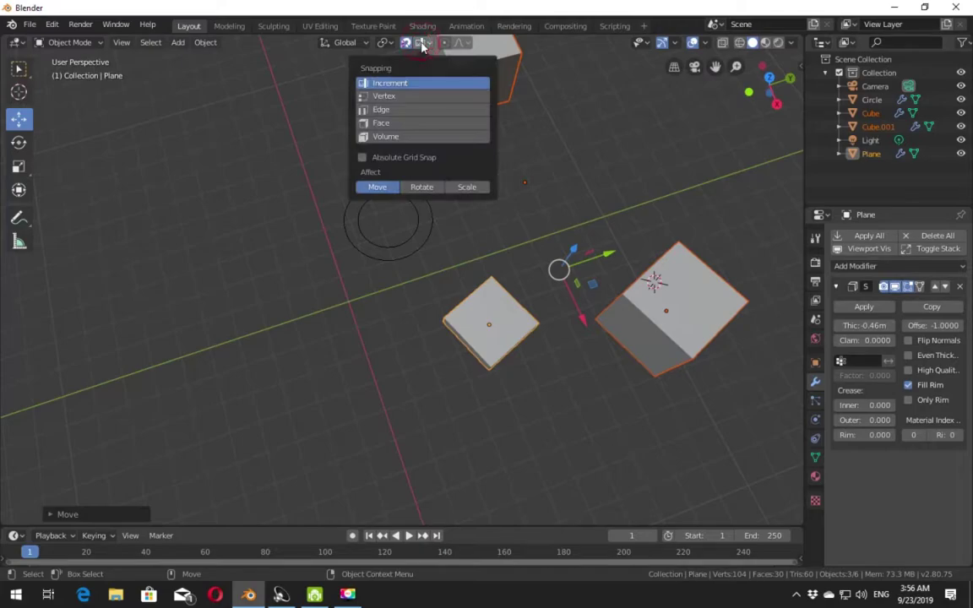
left_click(398, 97)
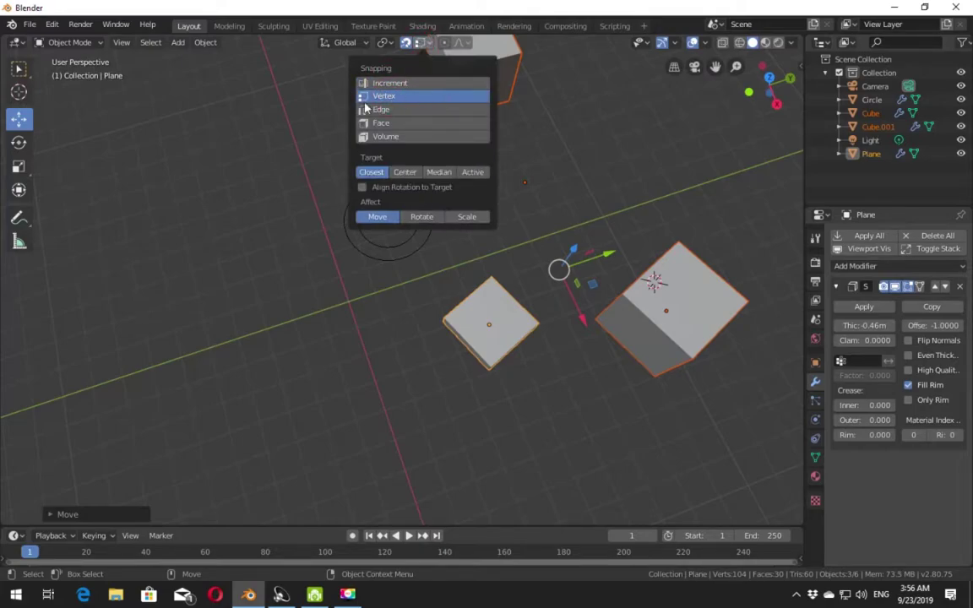
left_click(410, 110)
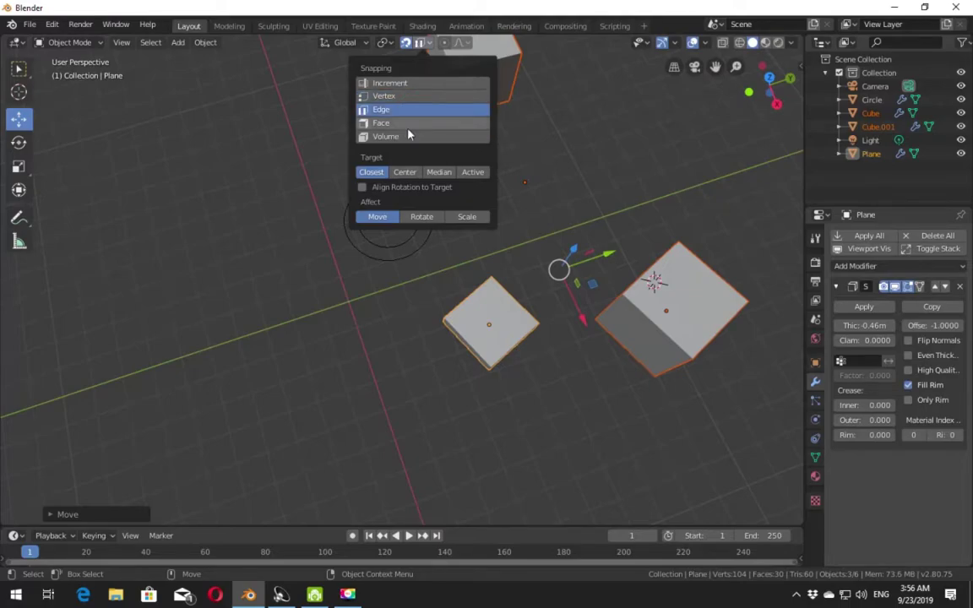
left_click(397, 123)
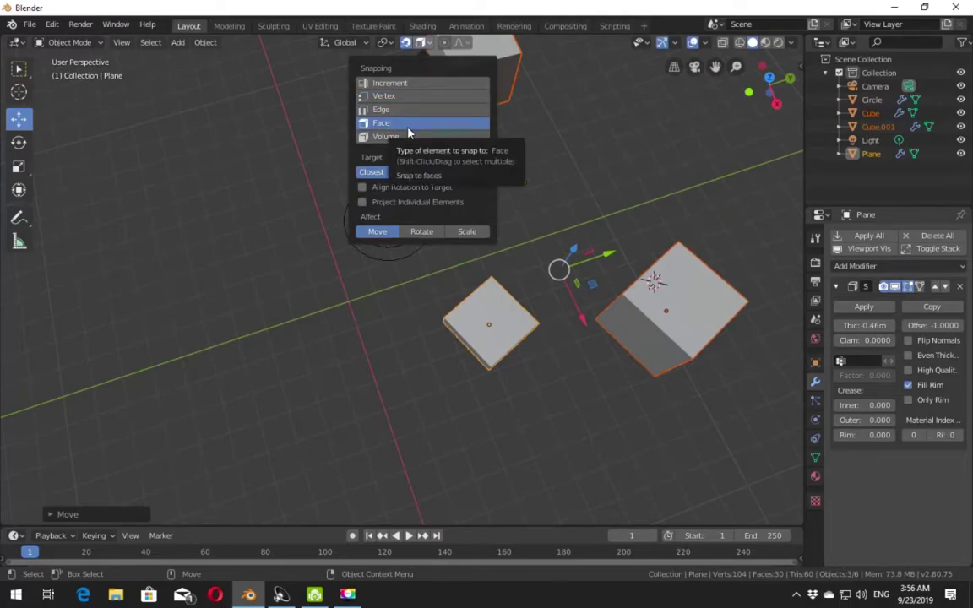
left_click(402, 100)
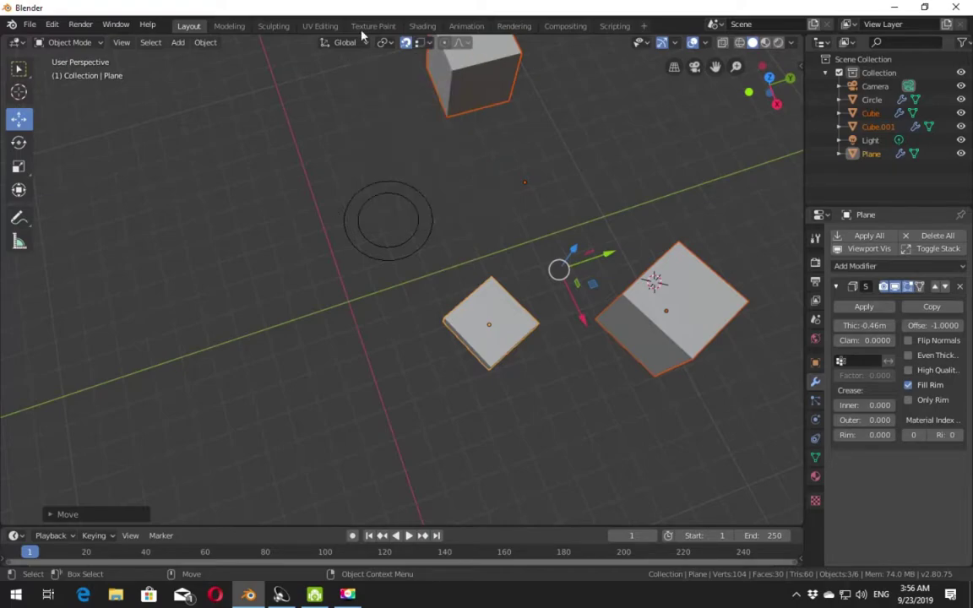
left_click(430, 44)
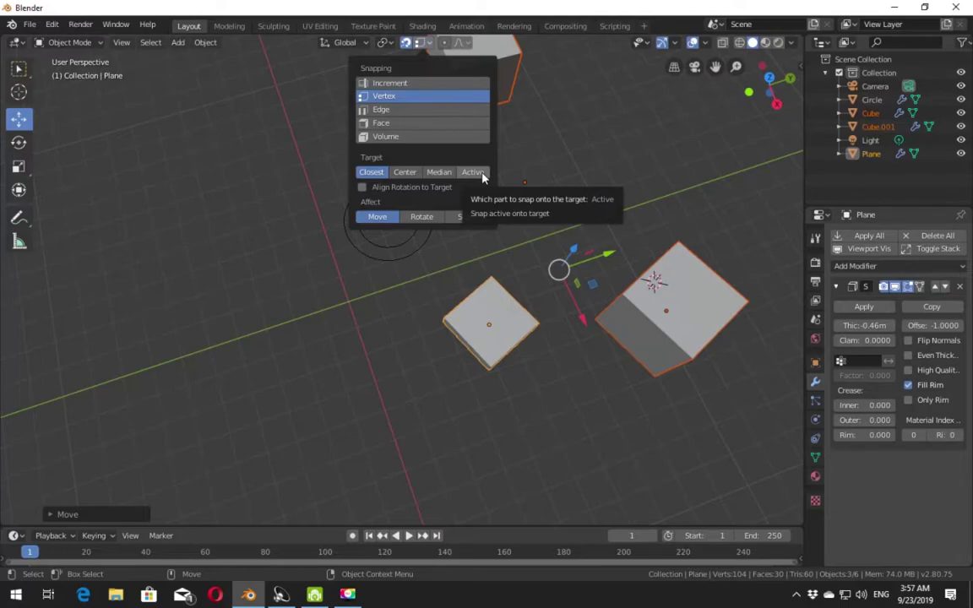
Step: Select the plane, then the upper cube as the active object
left_click(487, 204)
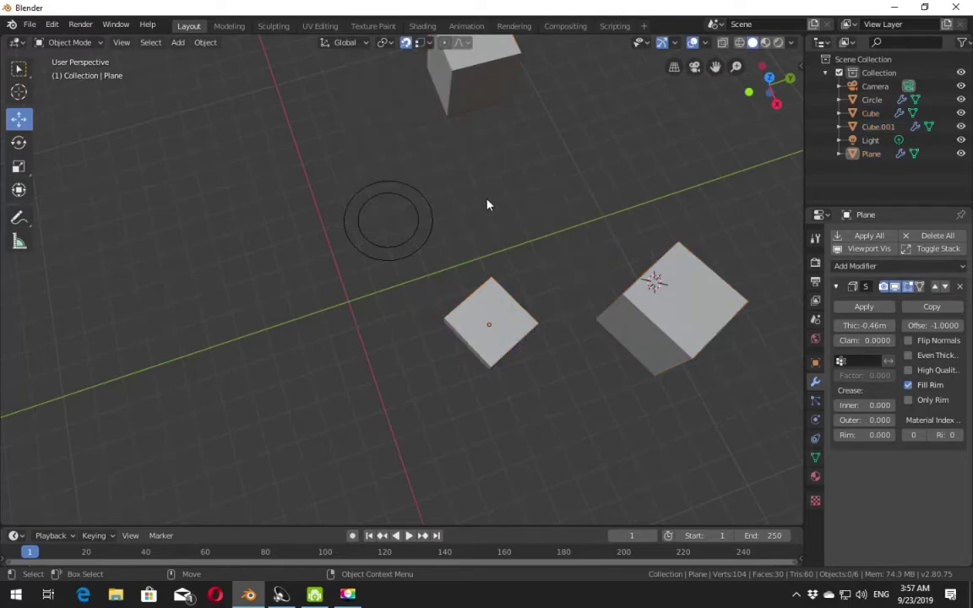
mouse_move(487, 204)
left_mouse_down("alt")
mouse_move(521, 210)
mouse_move(534, 247)
mouse_move(473, 256)
mouse_move(483, 277)
left_mouse_up("alt")
scroll(535, 247, "up", 3)
left_click(386, 379)
left_click(468, 216, "shift")
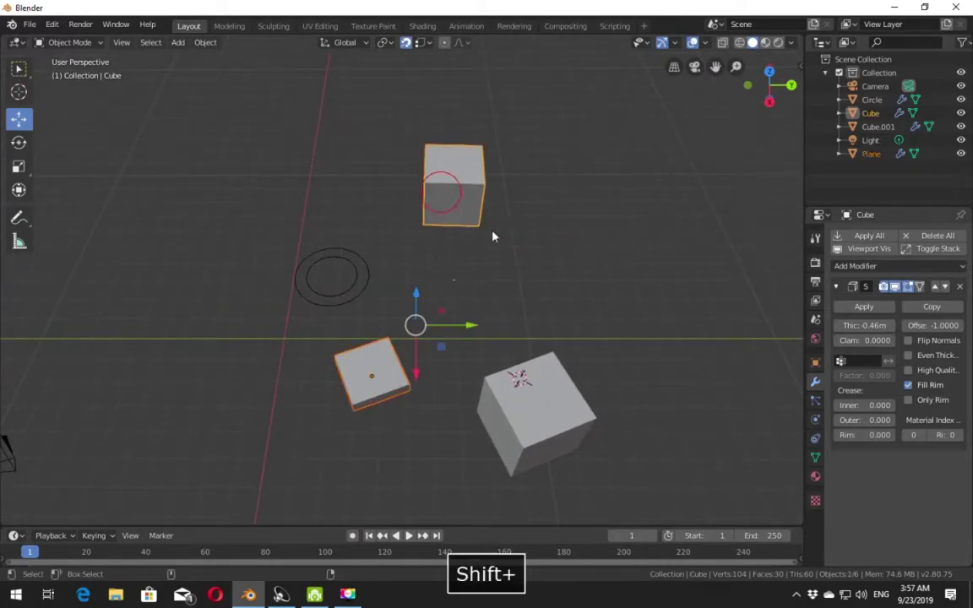
mouse_move(533, 409)
left_mouse_down("alt")
mouse_move(564, 353)
mouse_move(554, 348)
left_mouse_up("alt")
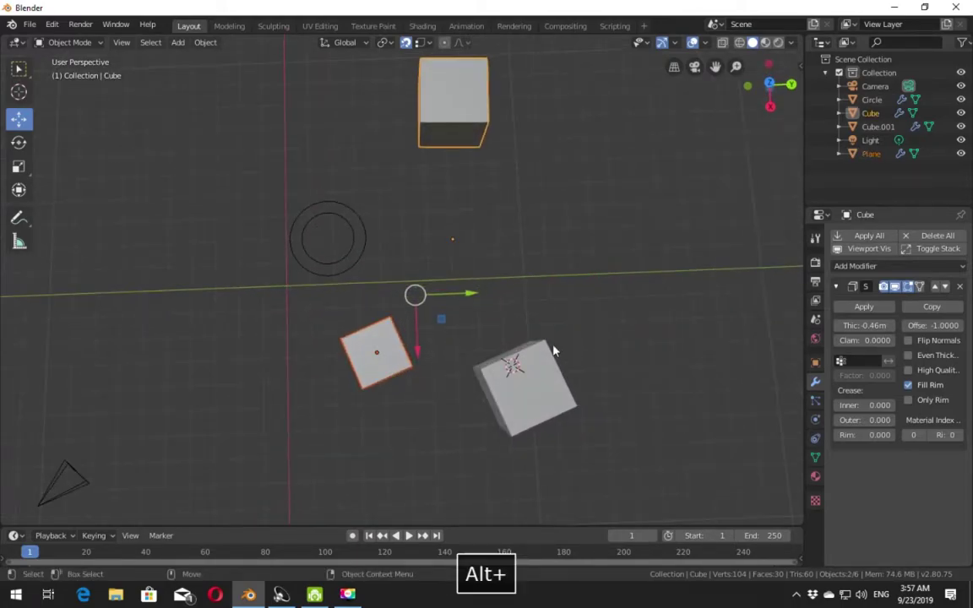
Step: Switch to Top Orthographic view, recentre the objects, and check the Snapping options
left_click(769, 82)
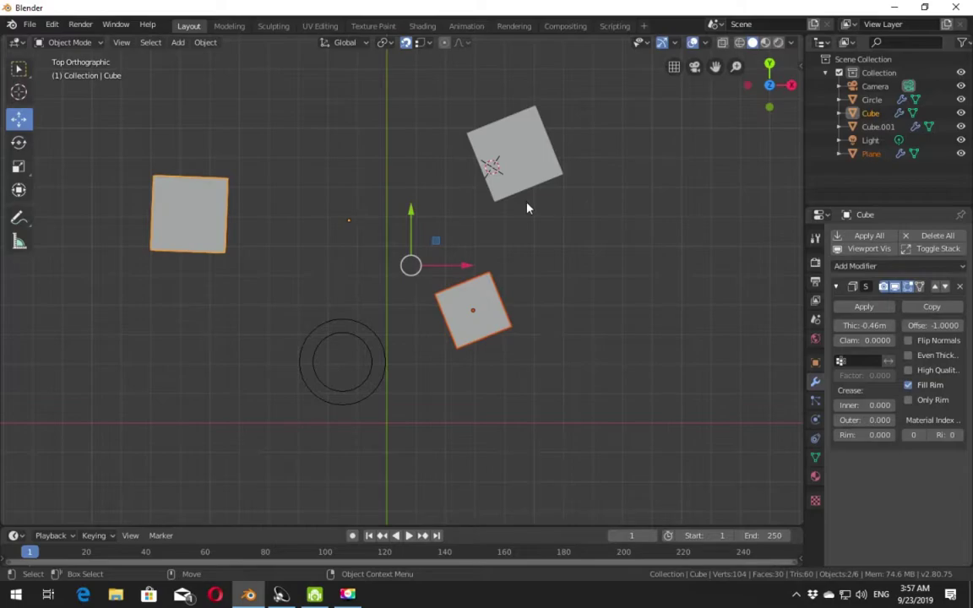
middle_click_drag(366, 204, 388, 281, "shift")
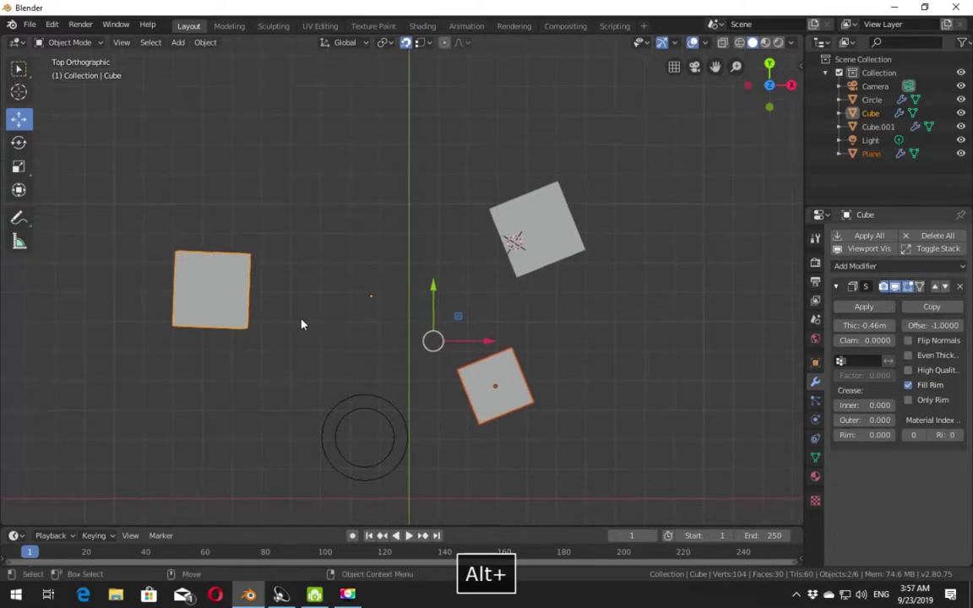
left_click(422, 42)
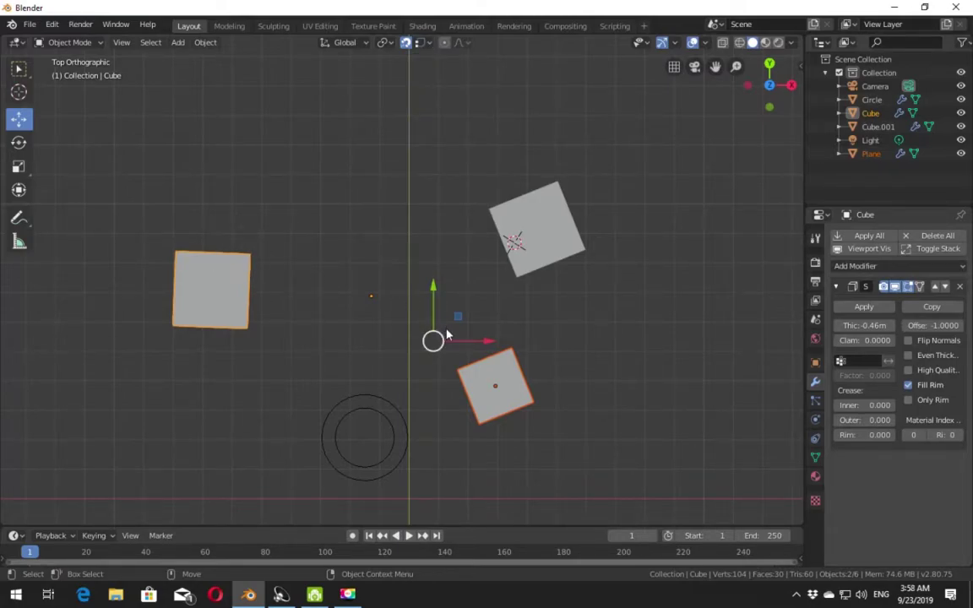
left_click_drag(458, 317, 449, 316)
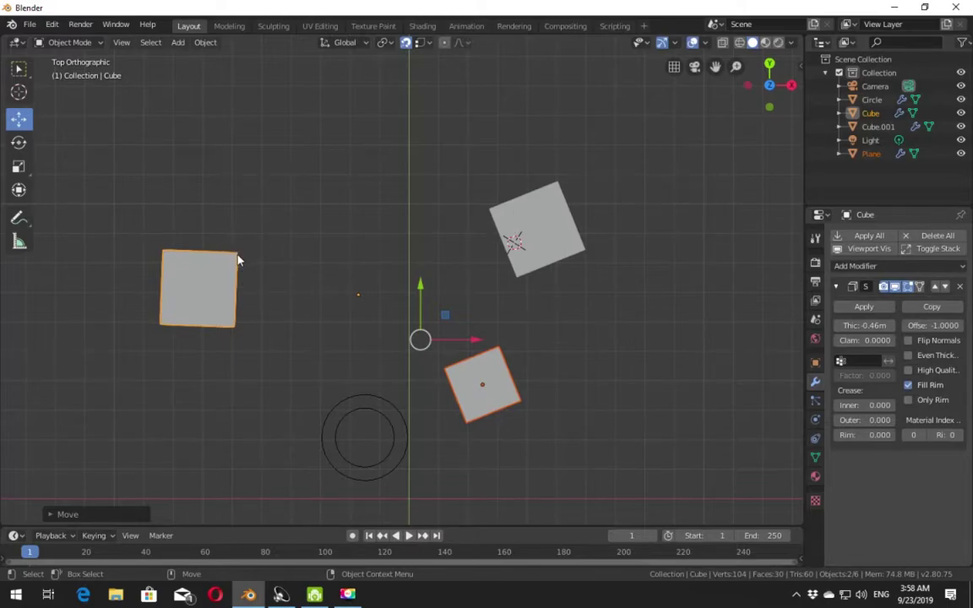
Step: Move the pair so the plane's corner vertex-snaps onto the cube's corner, then reopen Snapping options
key("g")
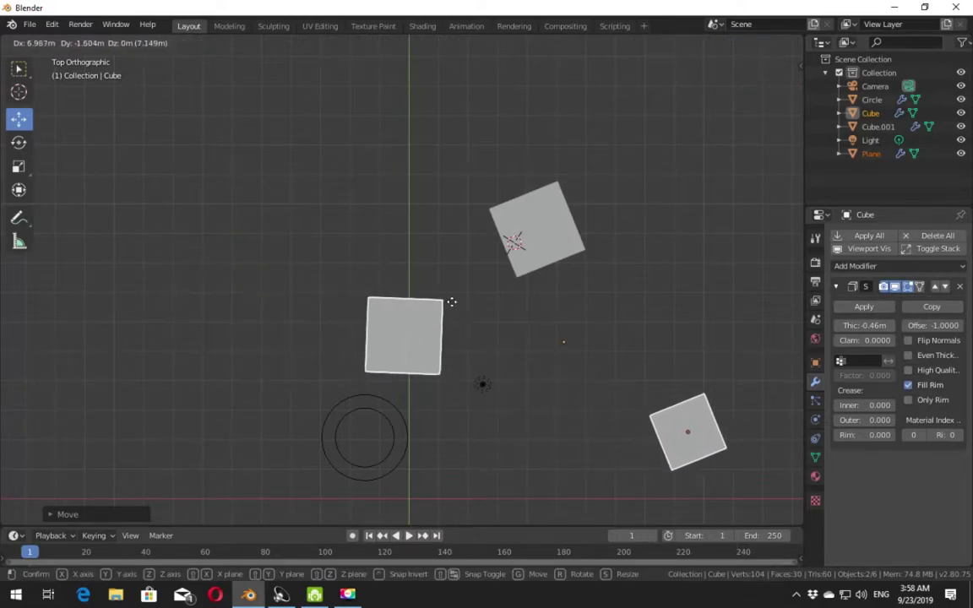
key("ctrl")
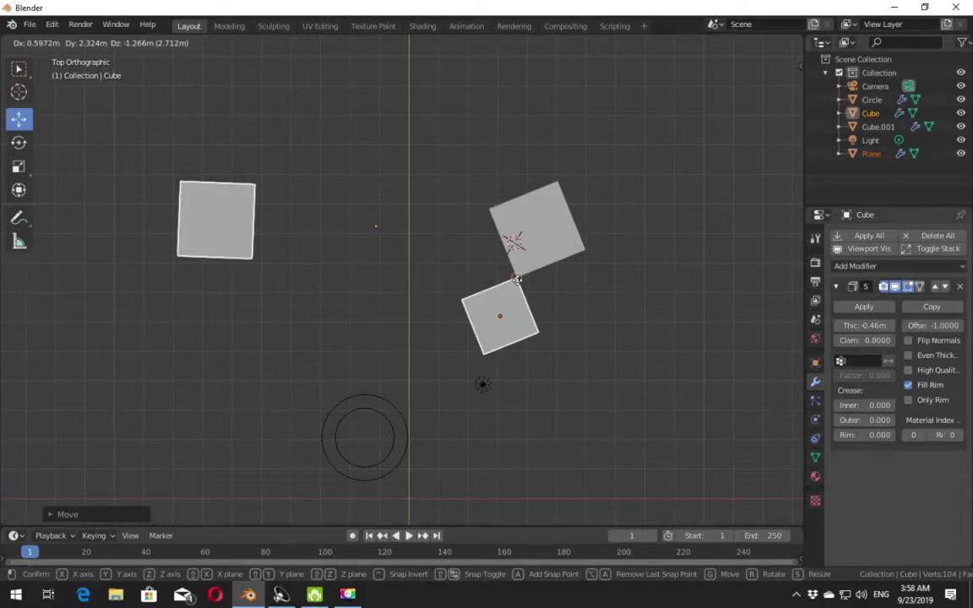
left_click(630, 385)
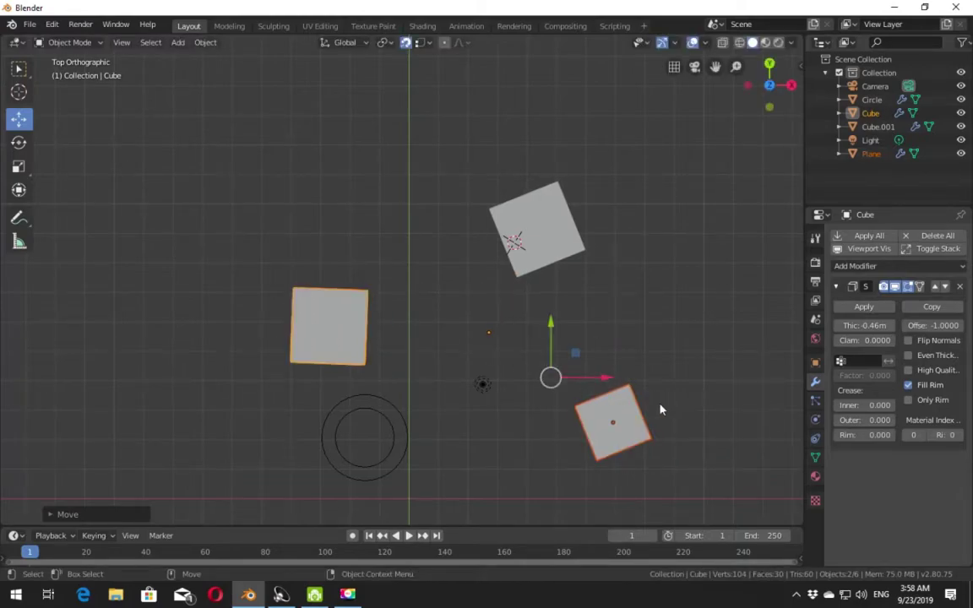
left_click(422, 43)
Step: Set snap base to Active and snap the cube's origin onto the tilted cube's corner, cancelling a final move
left_click(473, 172)
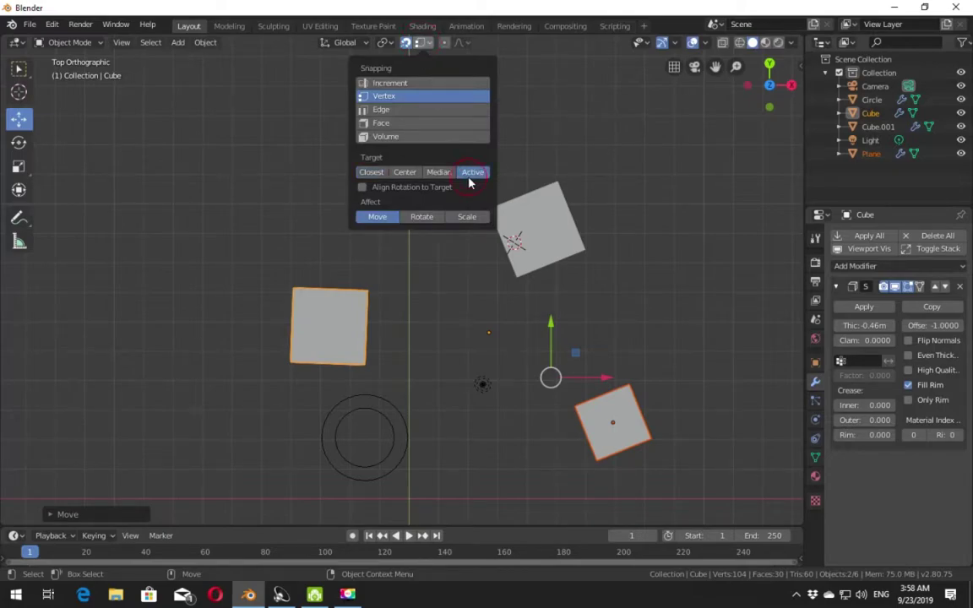
key("g")
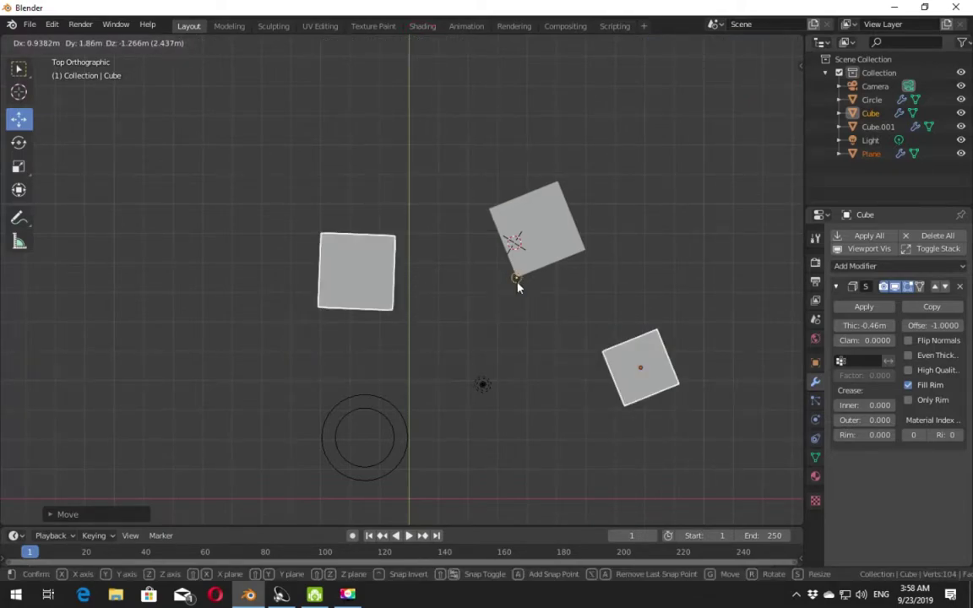
left_click(465, 254)
key("g")
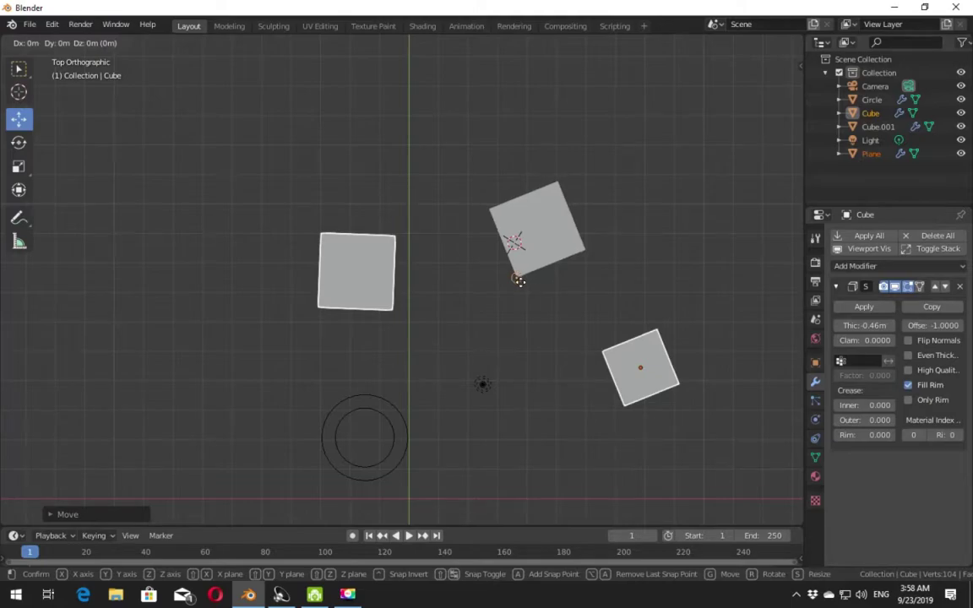
left_click(530, 305)
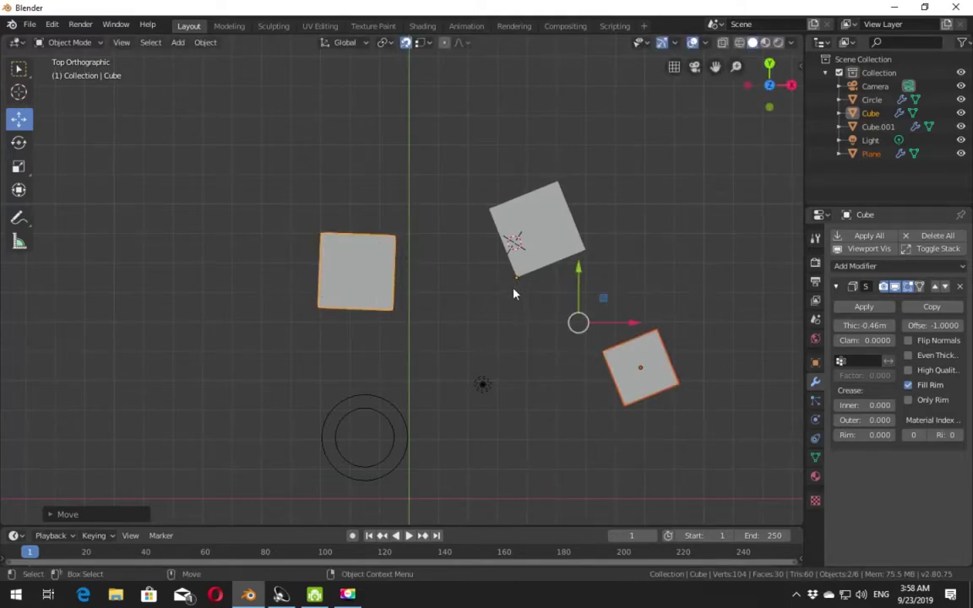
key("g")
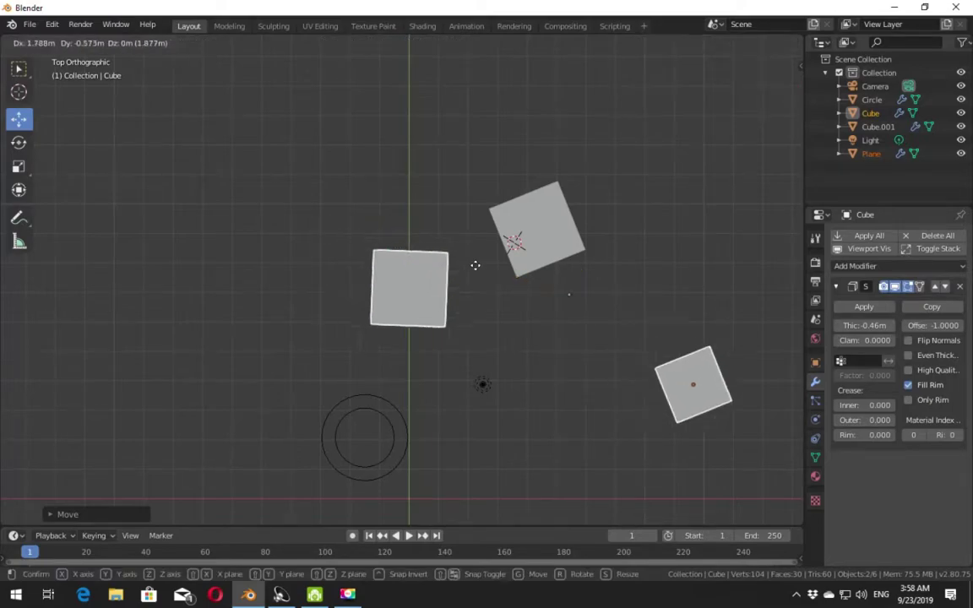
right_click(477, 286)
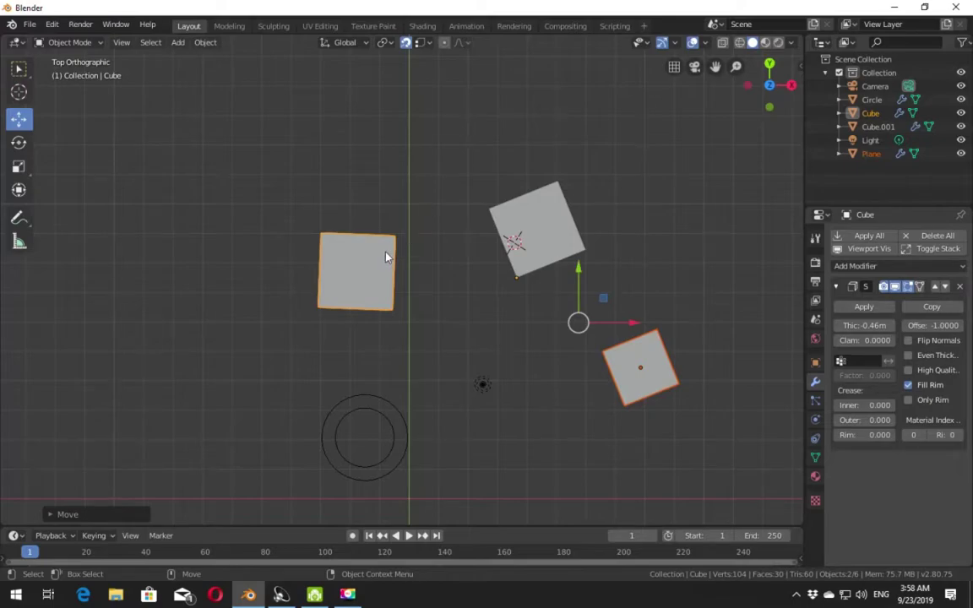
Step: Set the cube's origin to its geometry centre and snap that centre onto the tilted cube's corner
right_click(347, 272)
mouse_move(270, 271)
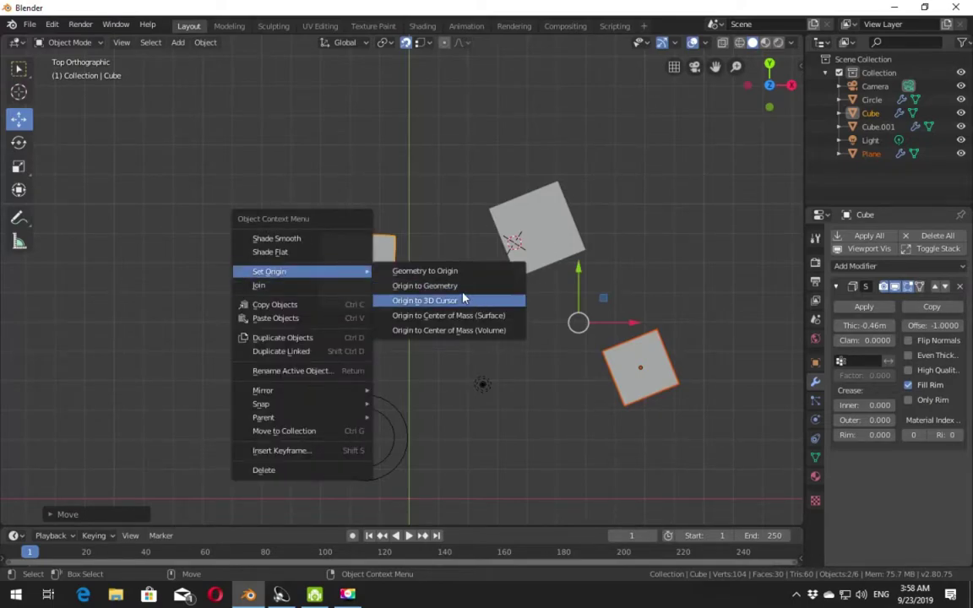
left_click(463, 286)
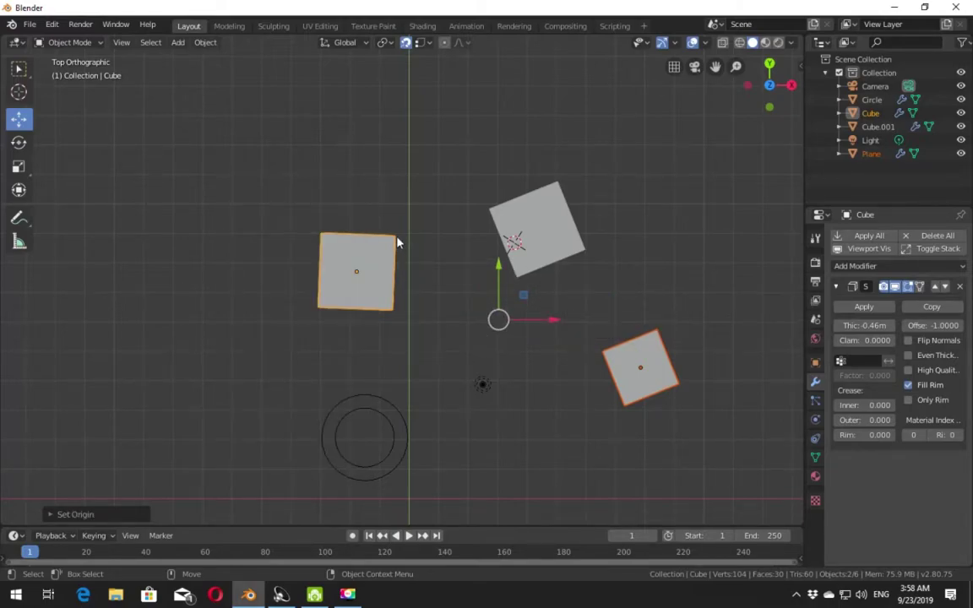
key("g")
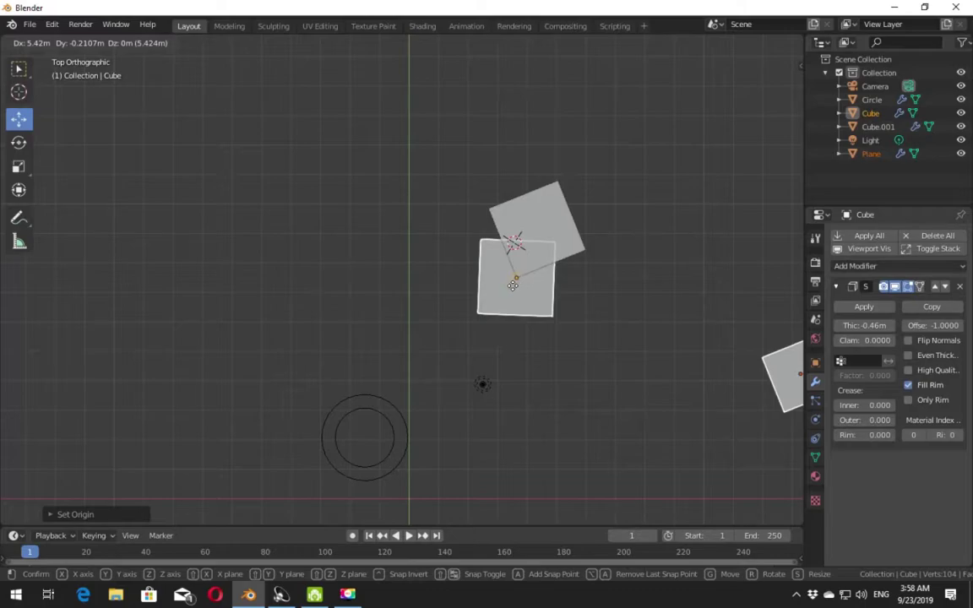
left_click(513, 285)
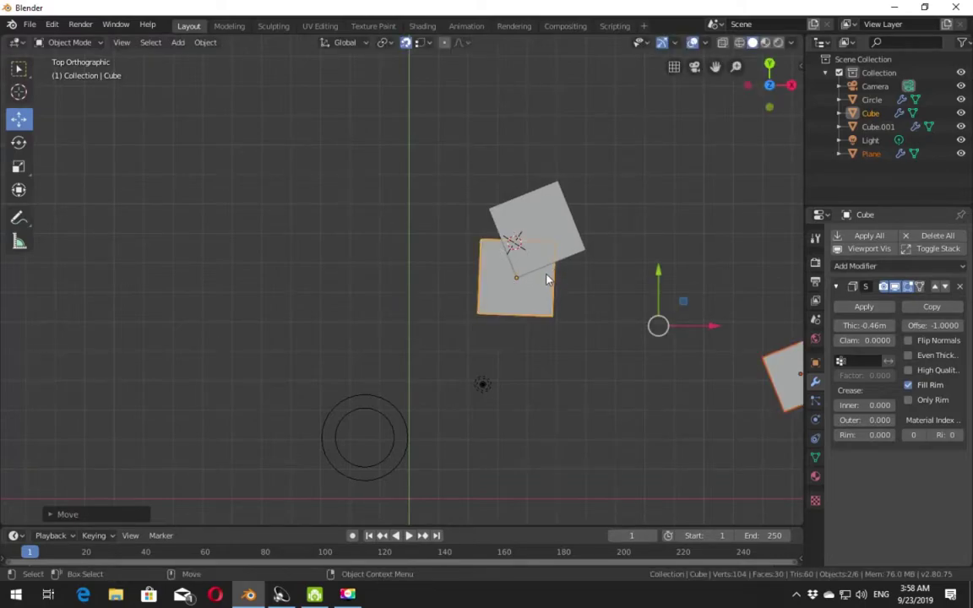
Step: Move the cube and plane twice more, returning them near their earlier spot
key("g")
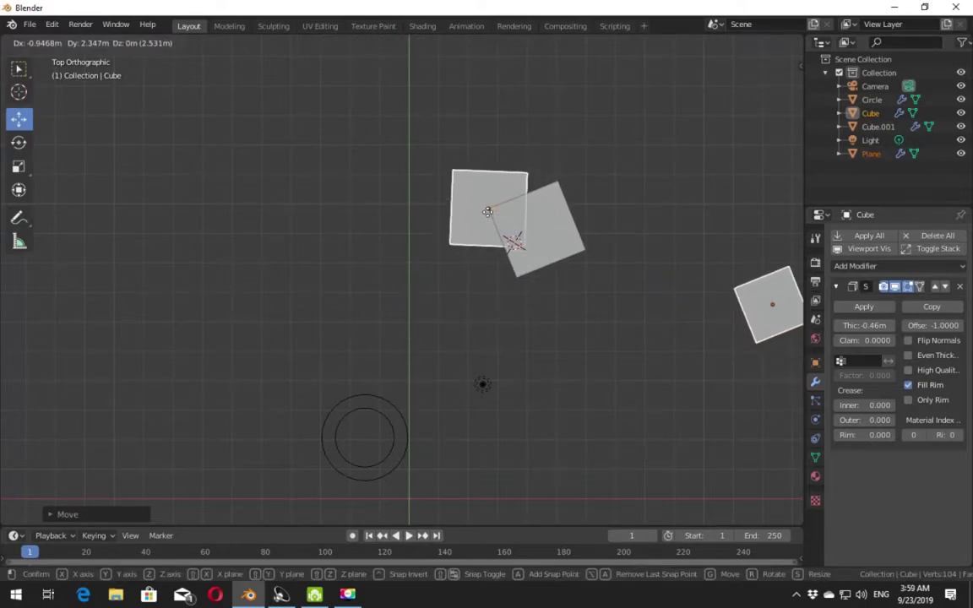
left_click(487, 211)
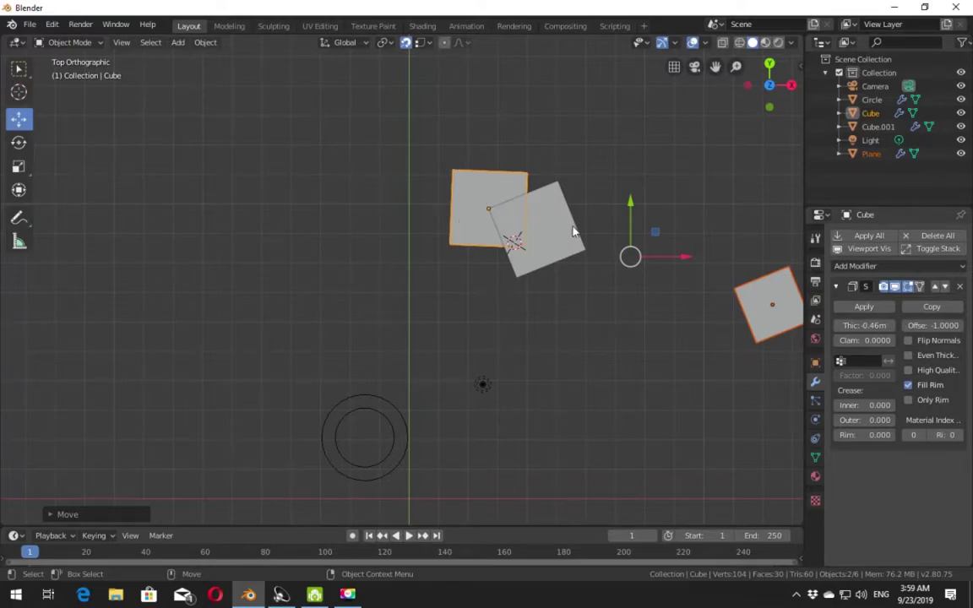
key("g")
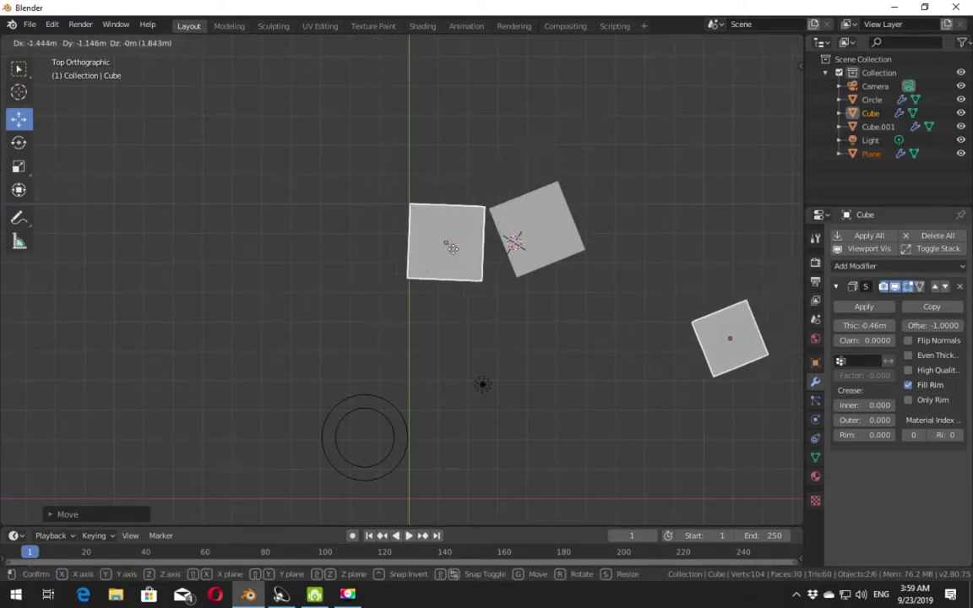
left_click(359, 298)
Step: Set the snap base back to Closest and move the selected pair along X
left_click(421, 43)
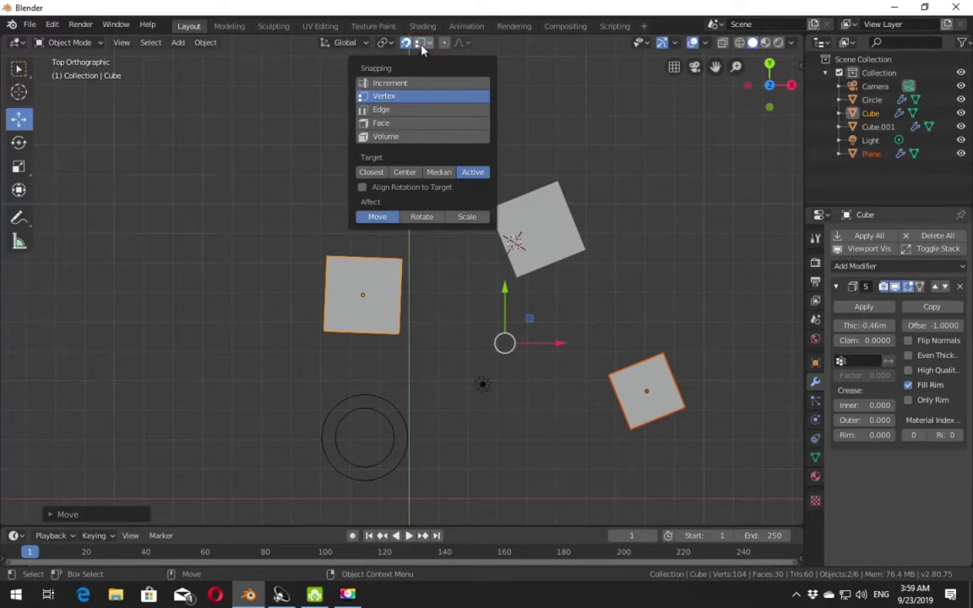
left_click(385, 176)
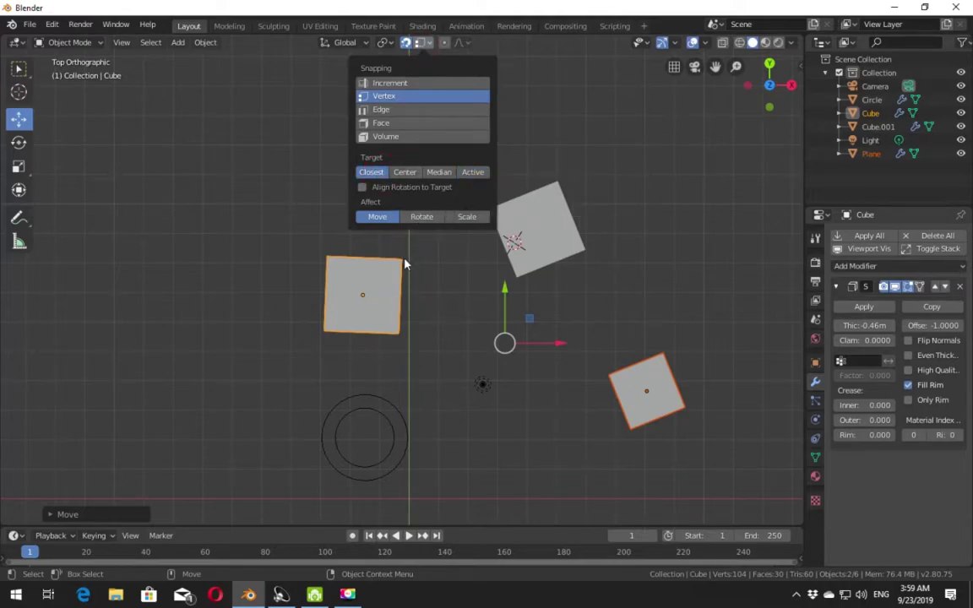
key("g")
key("x")
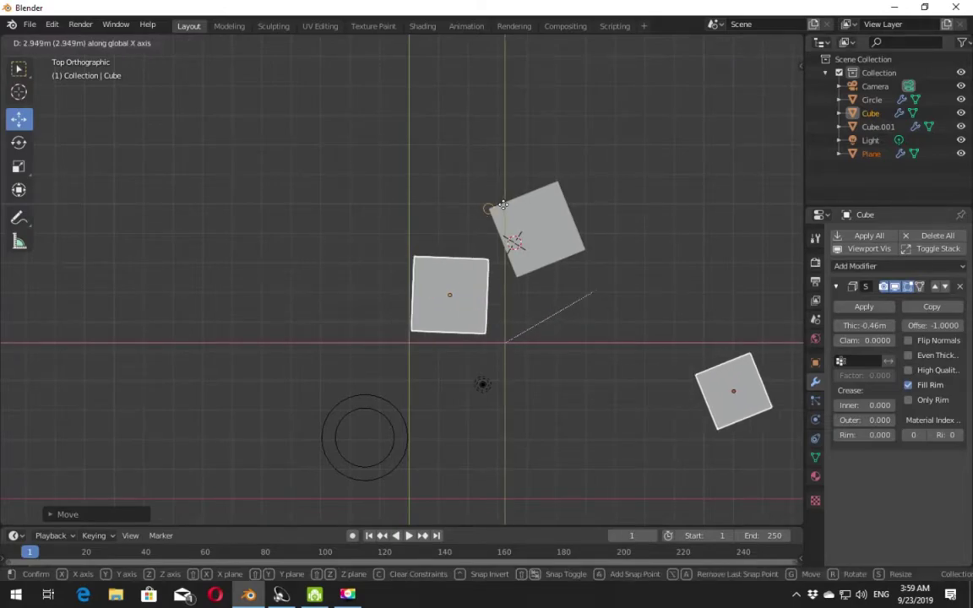
left_click(503, 205)
Step: Ctrl-snap the moving squares' corner onto the rotated cube's vertex, twice
key("g")
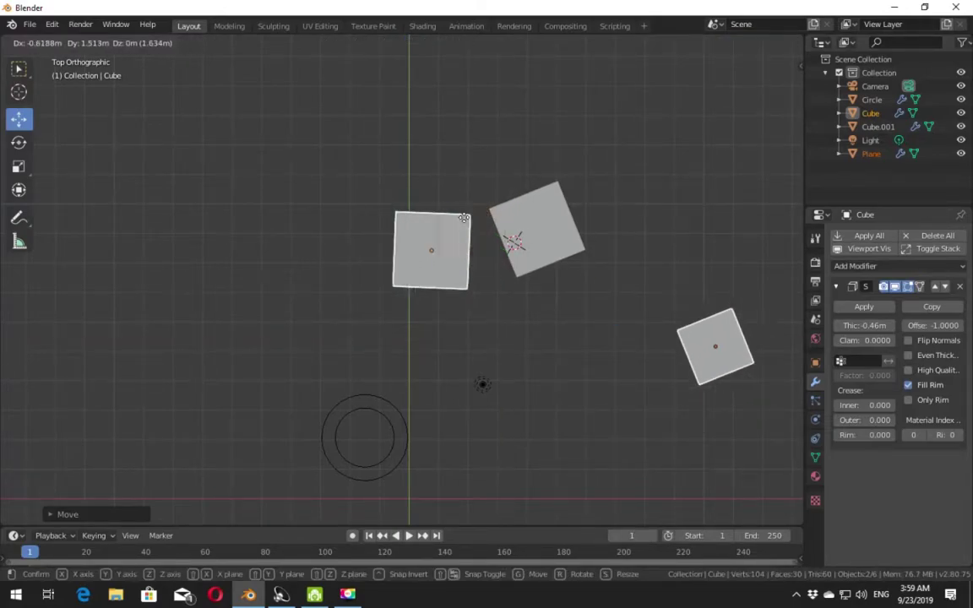
key("ctrl")
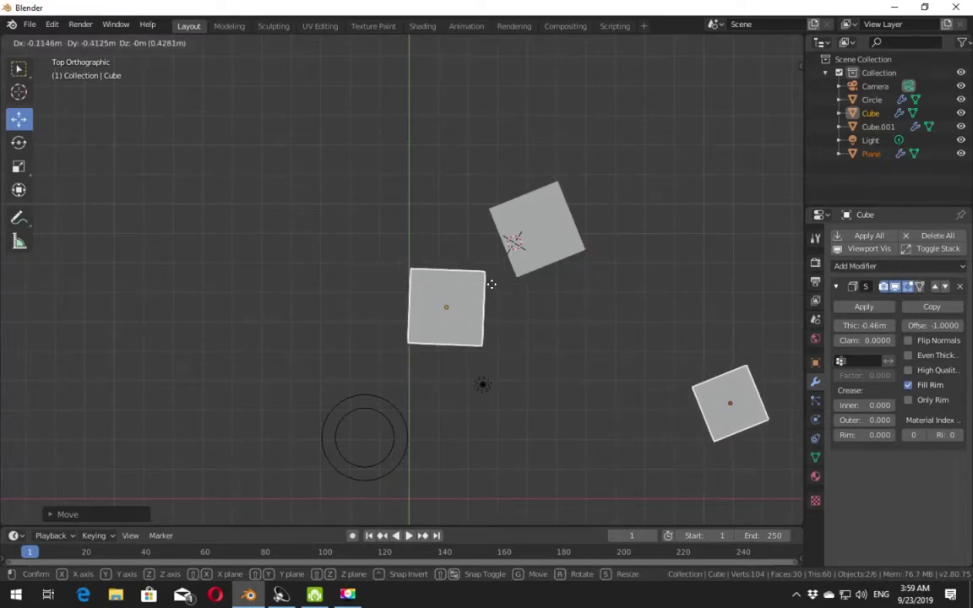
key("ctrl")
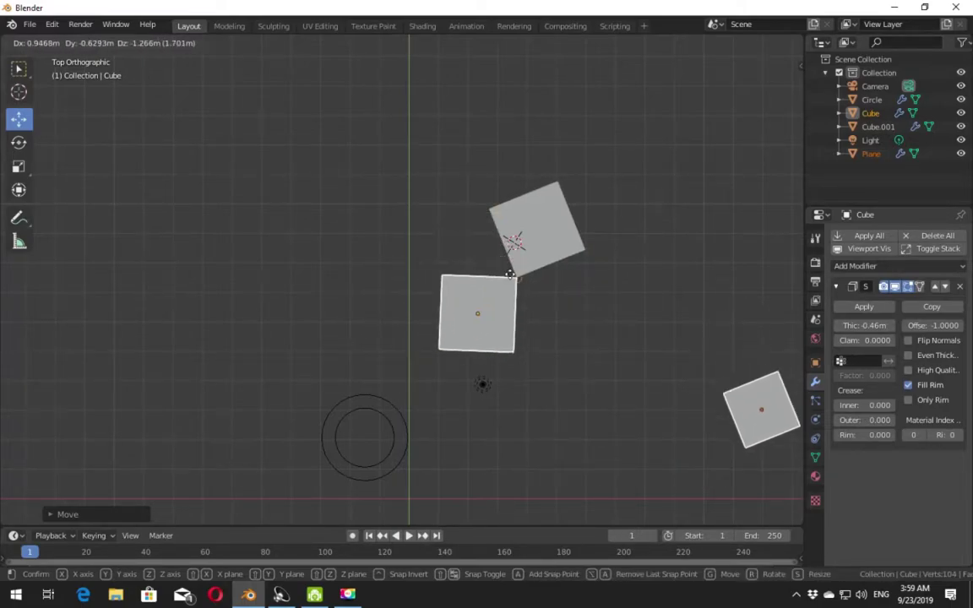
left_click(262, 354)
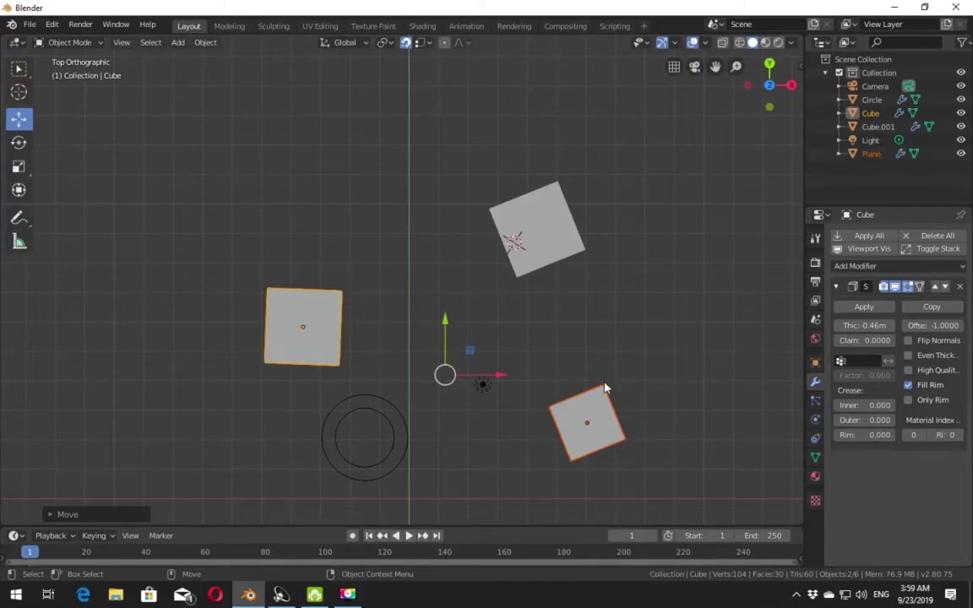
key("g")
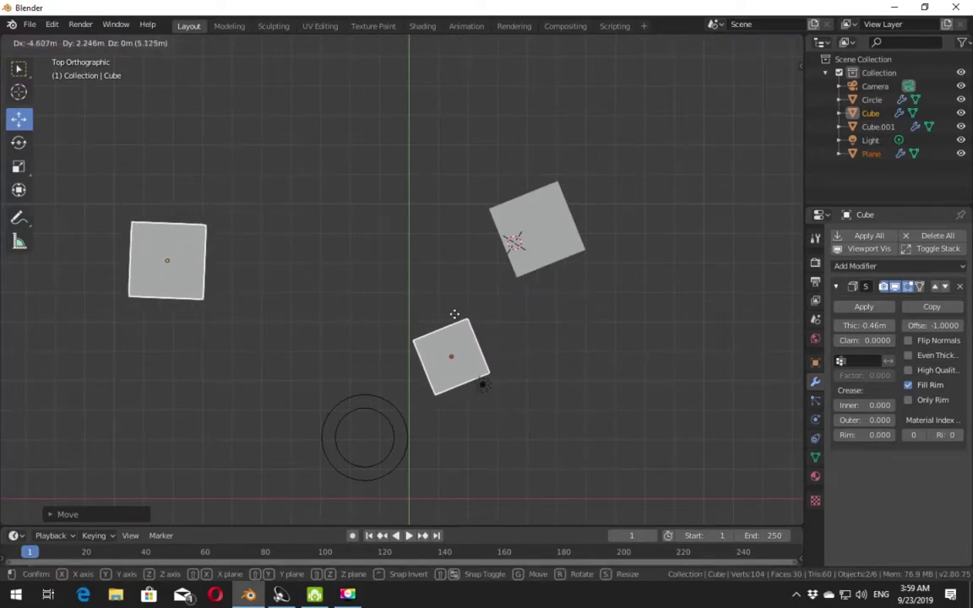
key("ctrl")
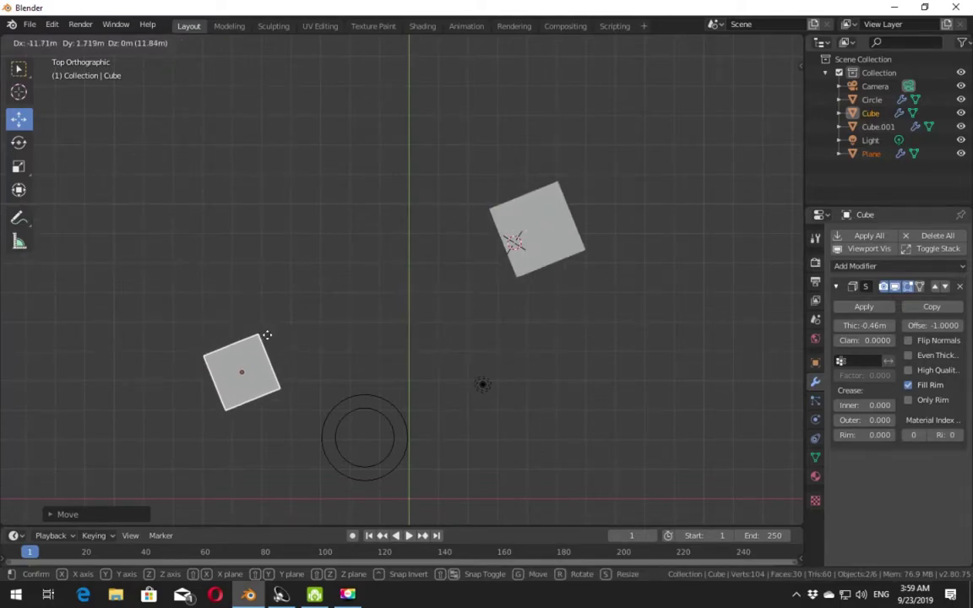
left_click(404, 362)
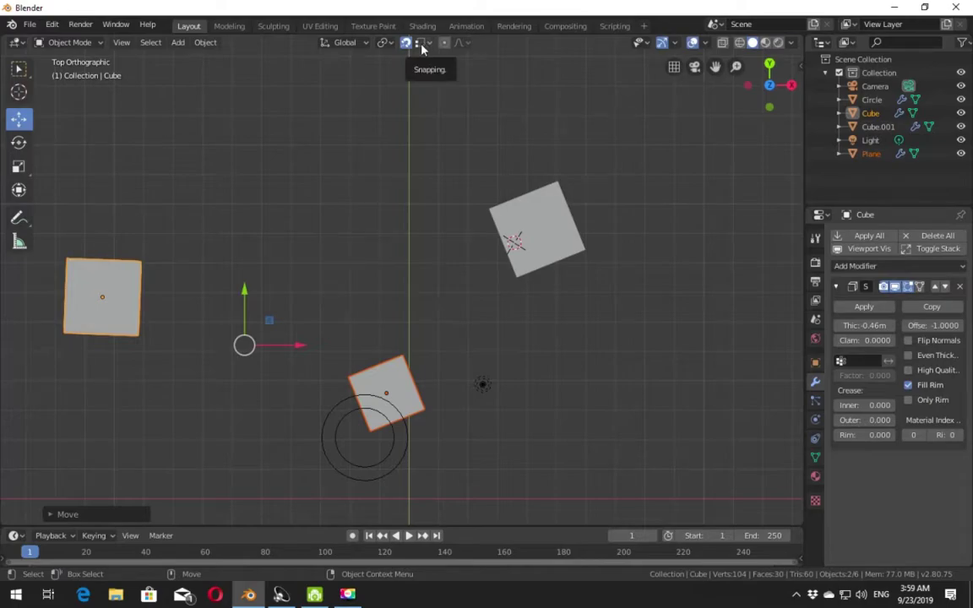
Step: Move the squares beside the rotated cube, then box-select the left and bottom squares
key("g")
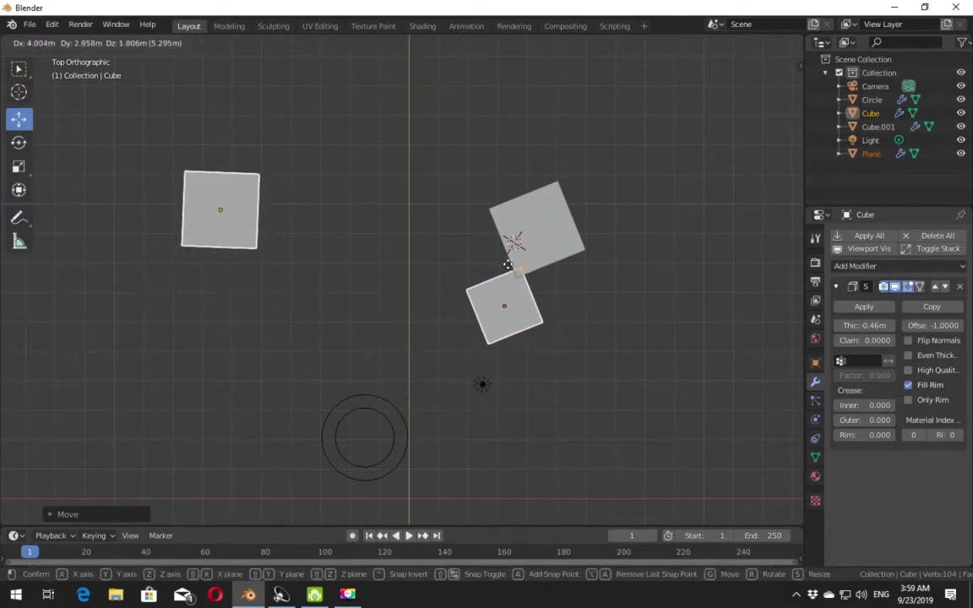
left_click(503, 275)
key("g")
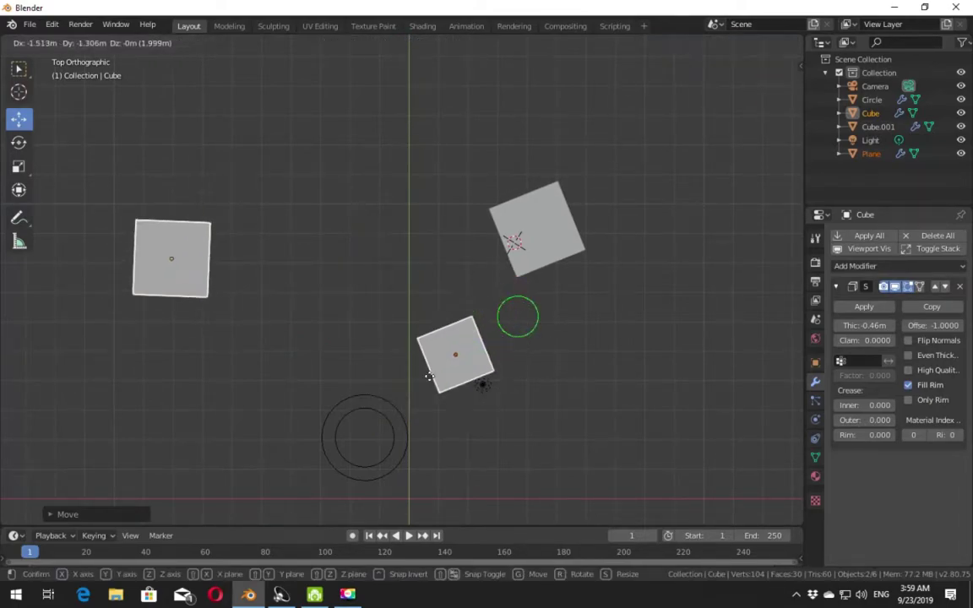
left_click(417, 361)
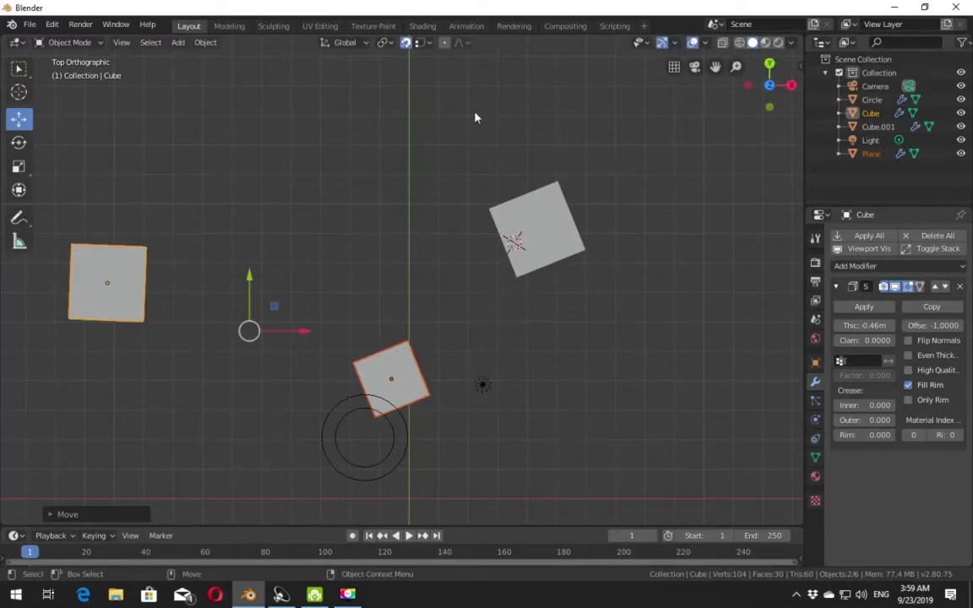
key("ctrl+z")
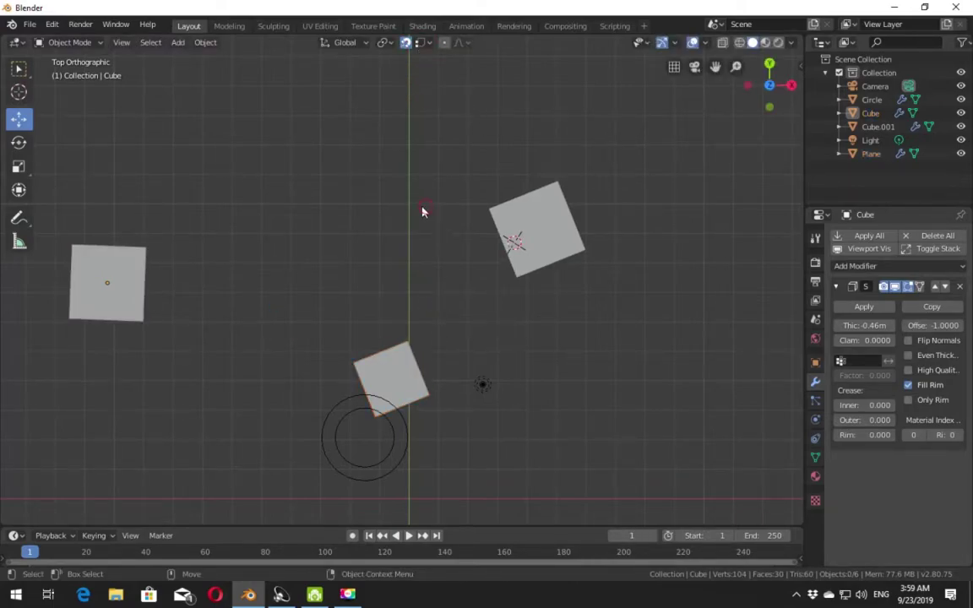
left_click_drag(423, 210, 54, 345)
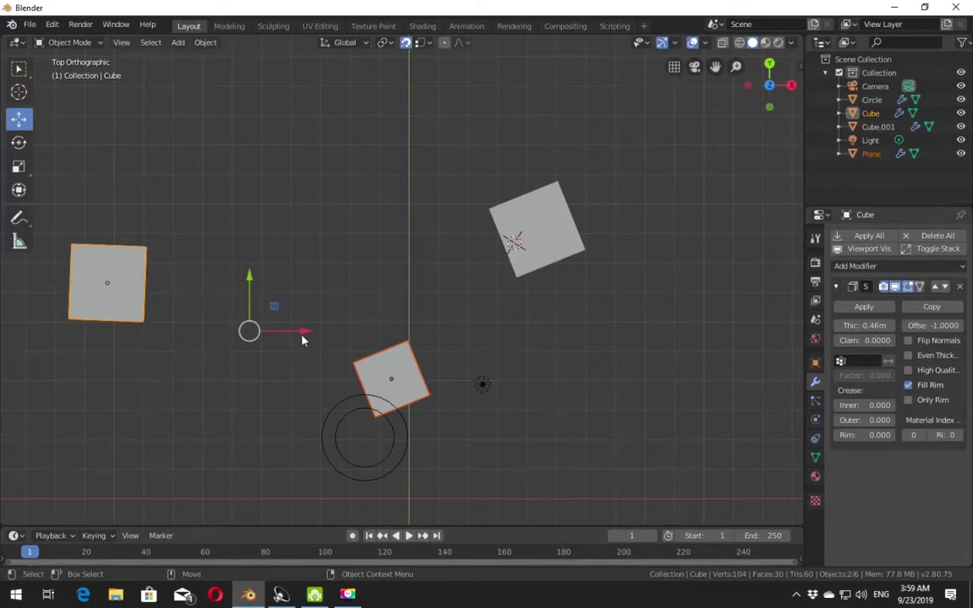
Step: Set the snap target to Center and move both squares onto the rotated cube
left_click(423, 44)
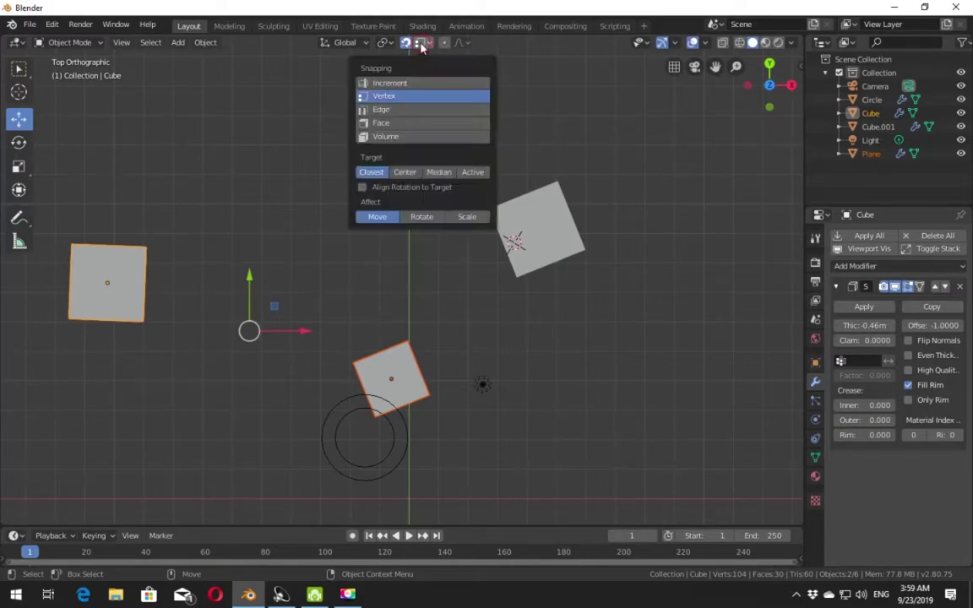
left_click(404, 172)
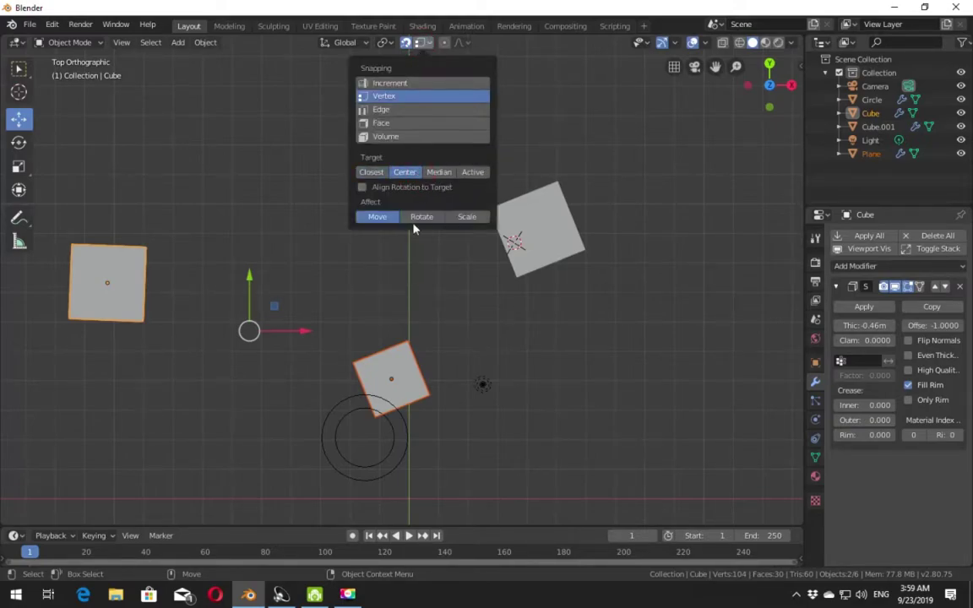
key("g")
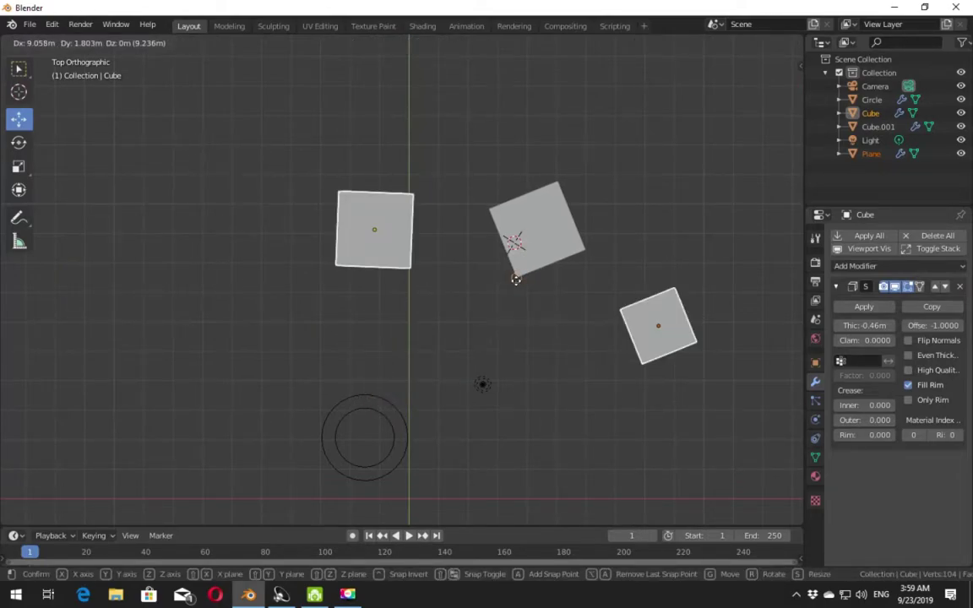
left_click(517, 276)
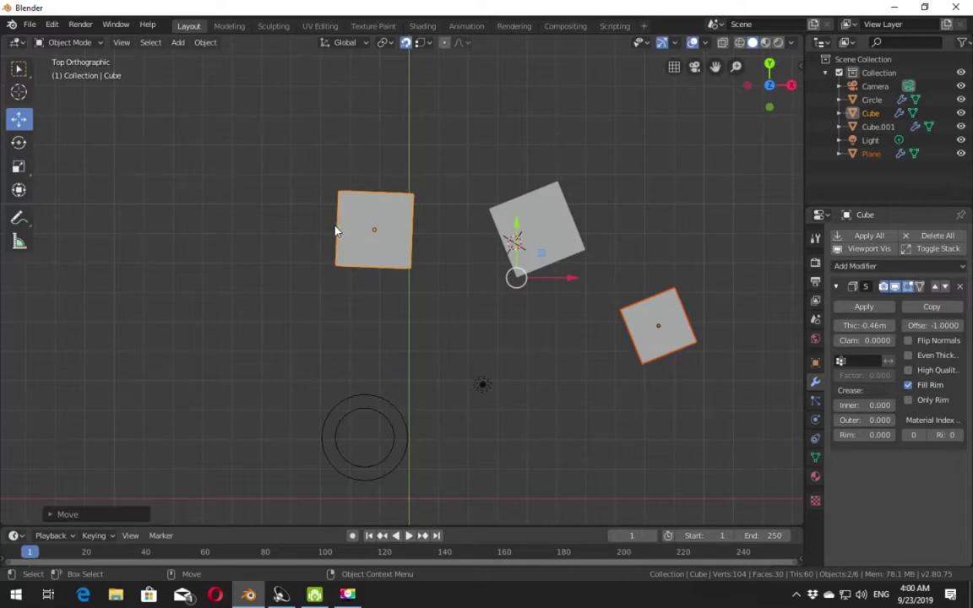
Step: Add the lower-right square, switch the snap target to Median, and move the squares beside the rotated cube
left_click(676, 342, "shift")
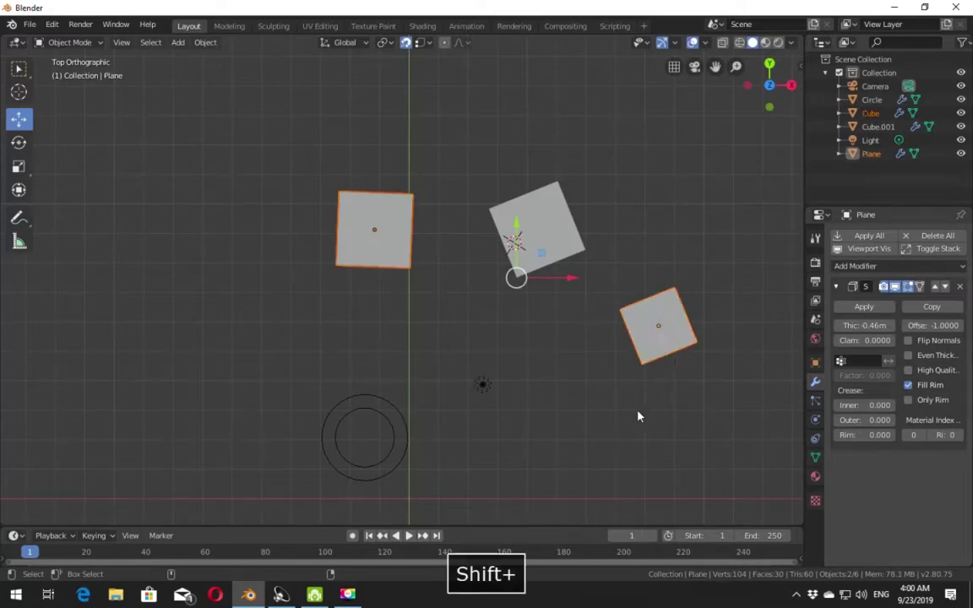
left_click(429, 42)
left_click(427, 160)
key("g")
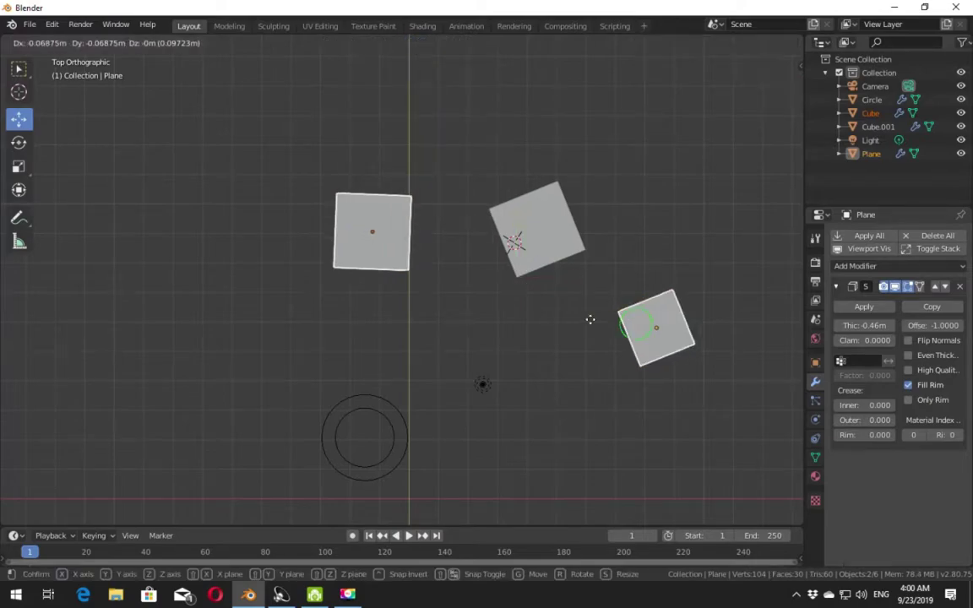
left_click(543, 297)
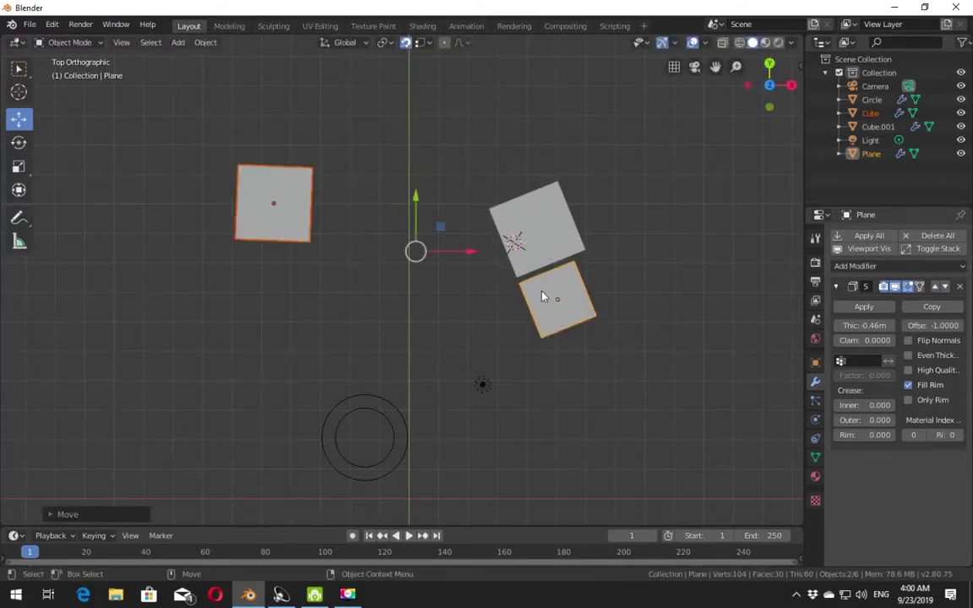
key("g")
left_click(541, 289)
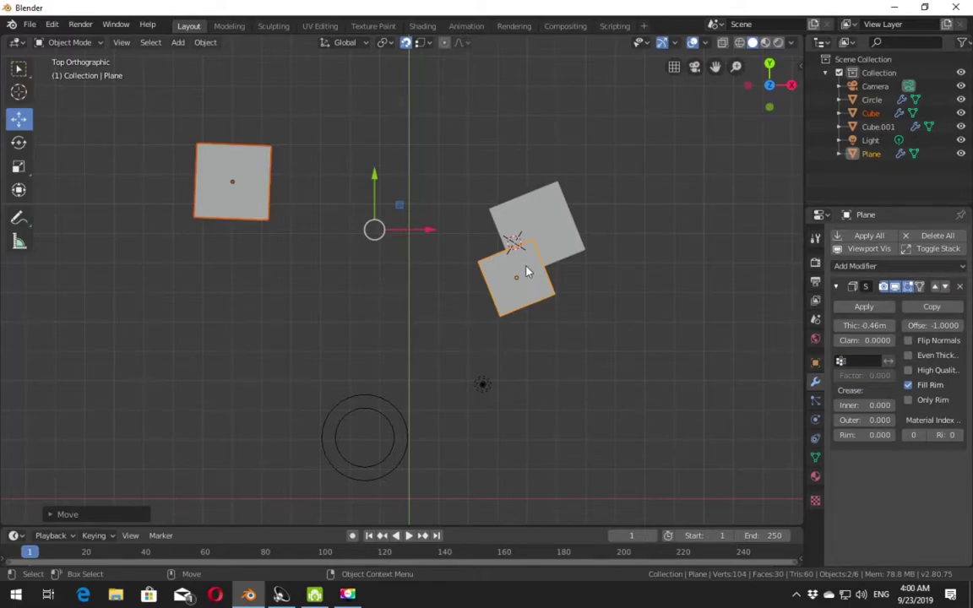
left_click(418, 48)
left_click(422, 46)
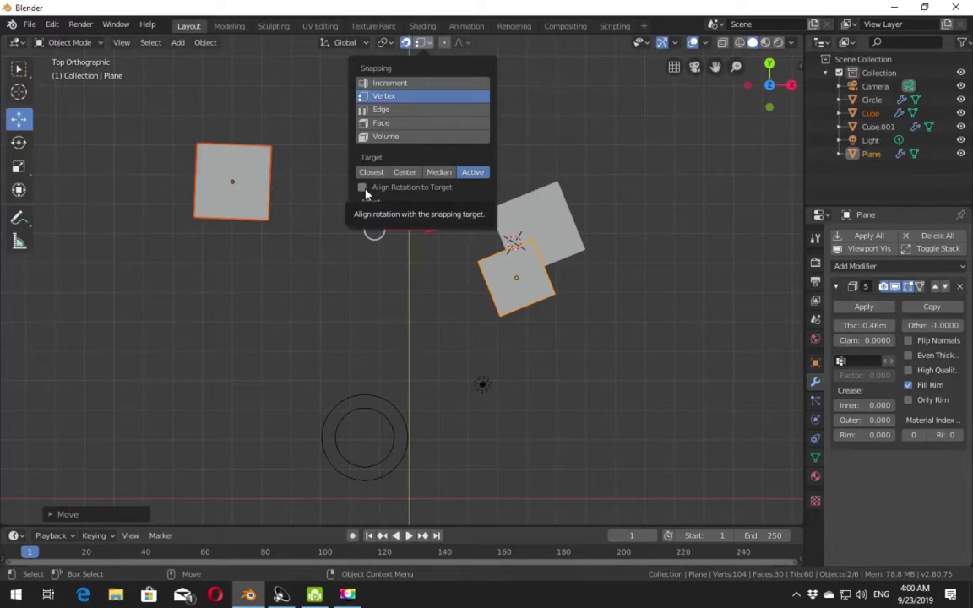
Step: Try Align Rotation to Target on a move of the squares, then turn it off again
left_click(363, 188)
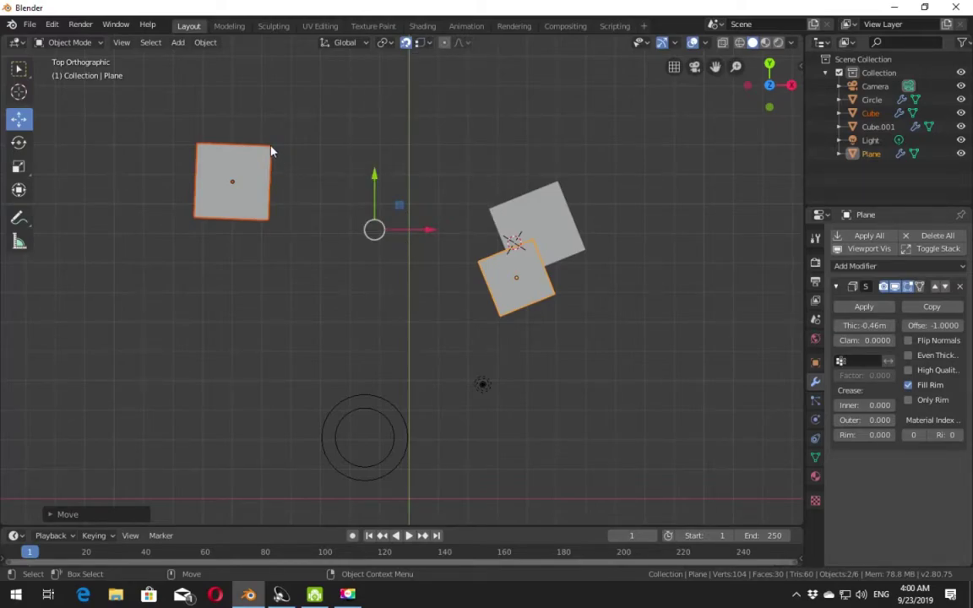
key("g")
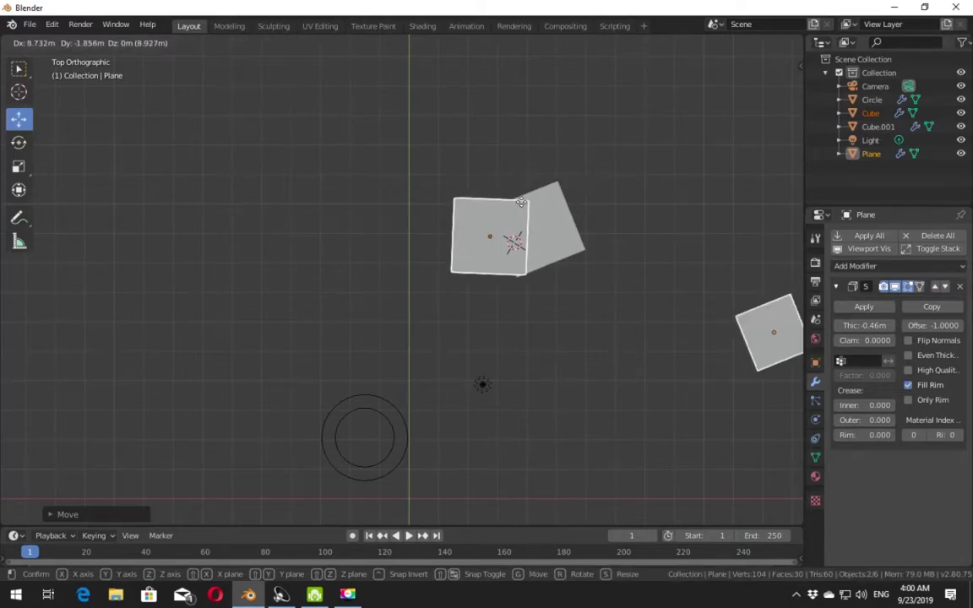
left_click(473, 185)
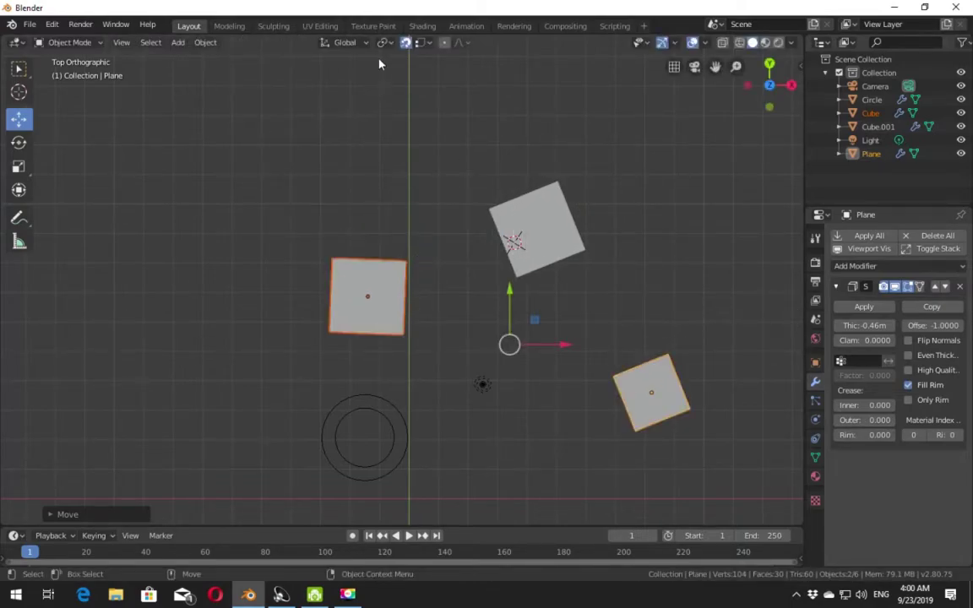
left_click(423, 42)
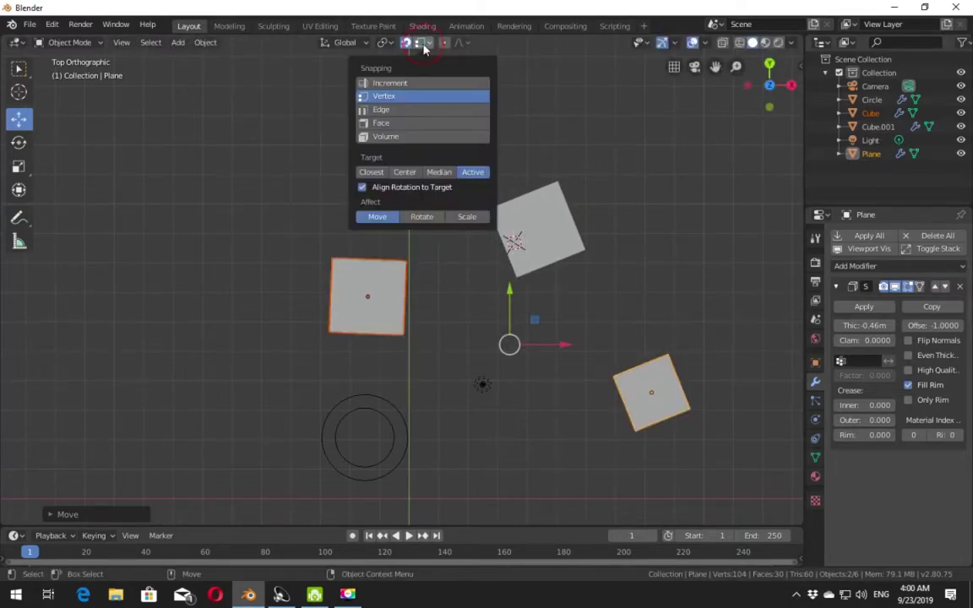
left_click(363, 187)
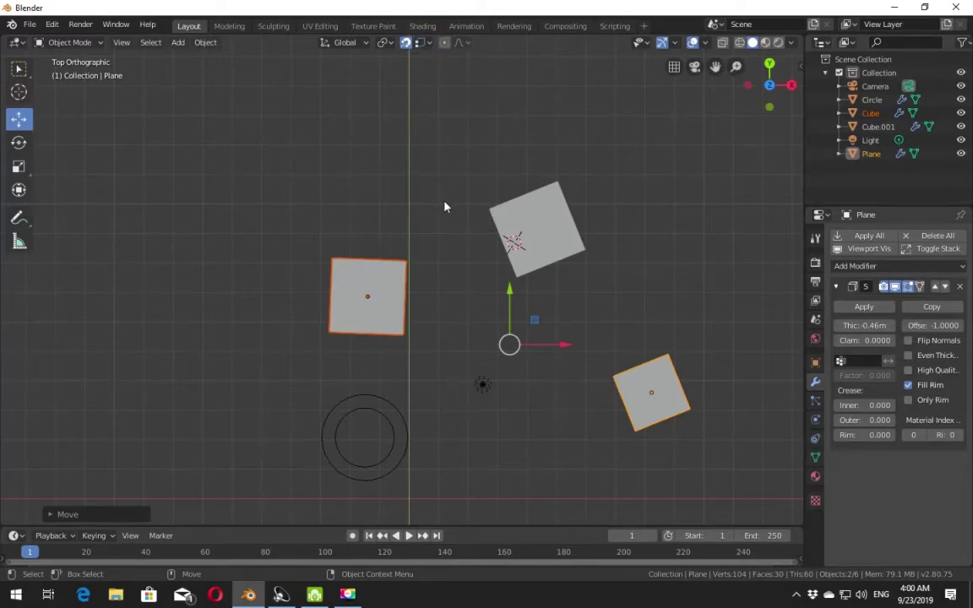
Step: Switch snapping to Edge and slide the plane onto the rotated square
left_click(427, 43)
left_click(420, 110)
key("g")
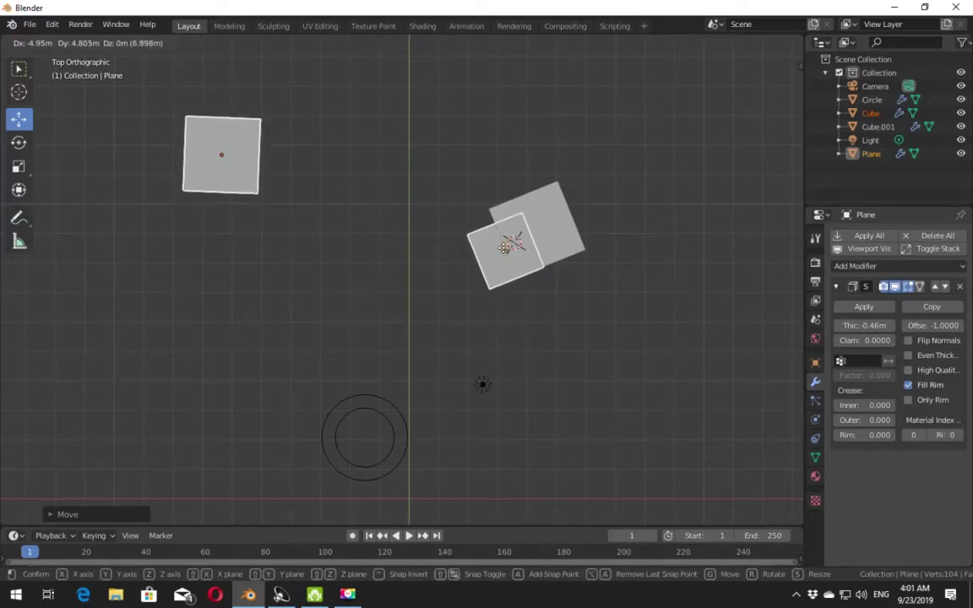
left_click(478, 251)
scroll(566, 214, "up", 4)
key("g")
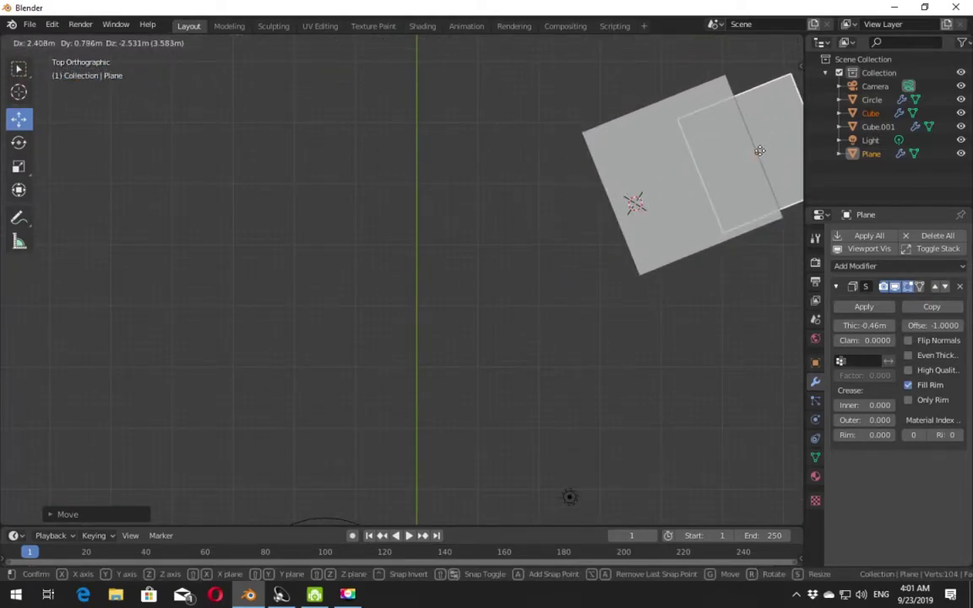
left_click(530, 146)
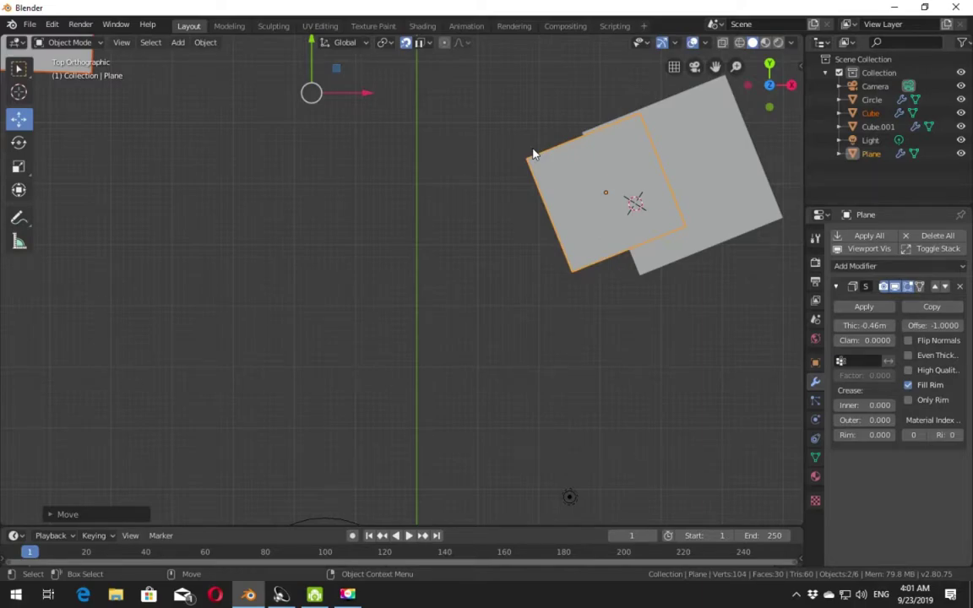
Step: Switch snapping to Face and drop the plane against the right cube's side face
left_click(422, 44)
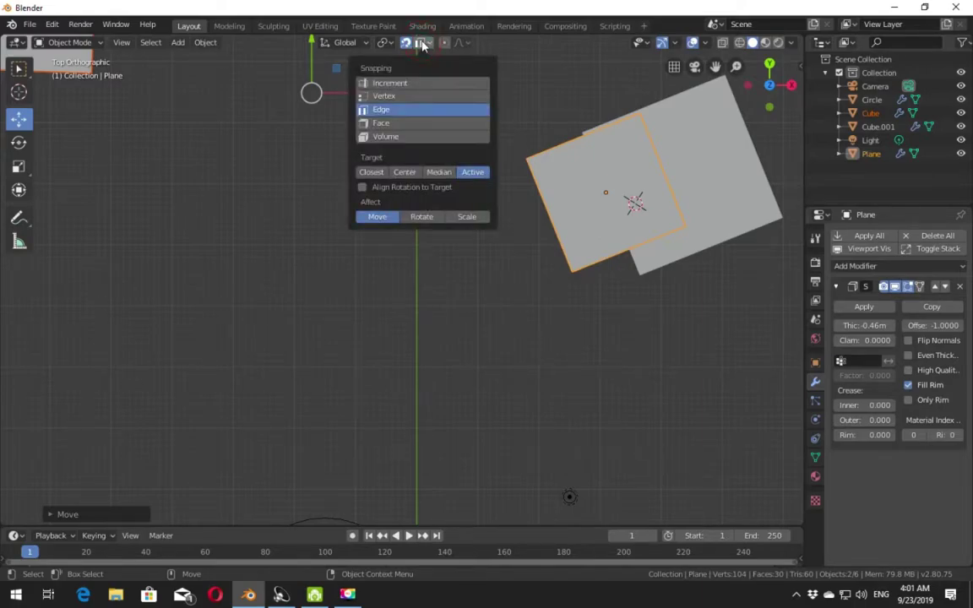
left_click(421, 126)
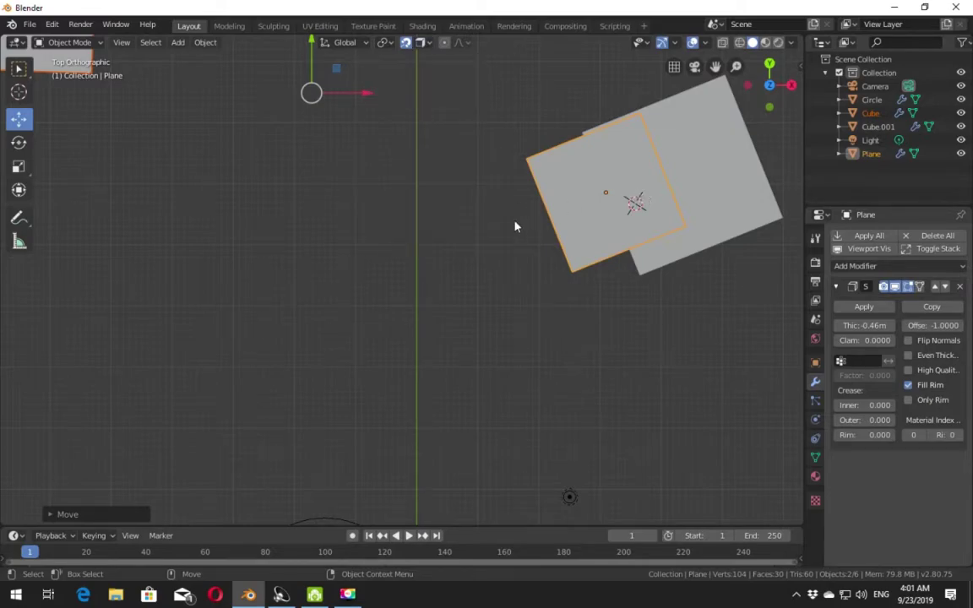
scroll(519, 220, "down", 4)
scroll(549, 194, "down", 1)
left_click_drag(574, 173, 435, 184, "alt")
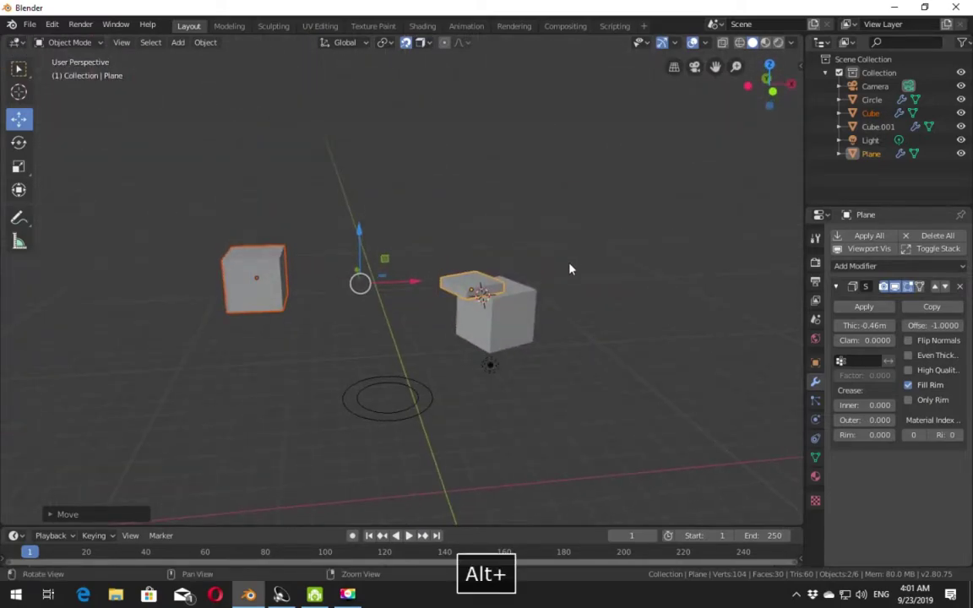
key("g")
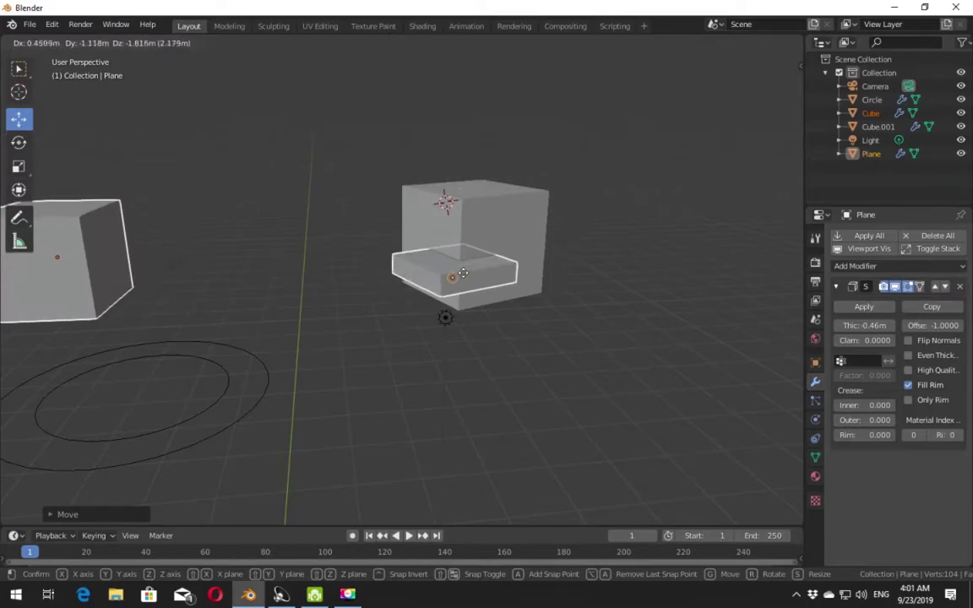
key("Escape")
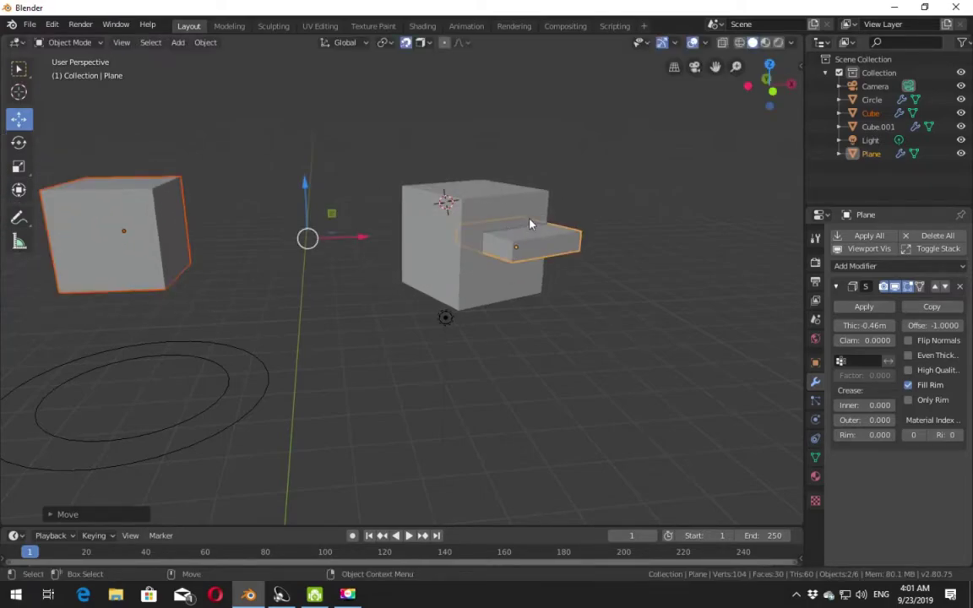
left_click_drag(530, 224, 447, 203, "alt")
key("g")
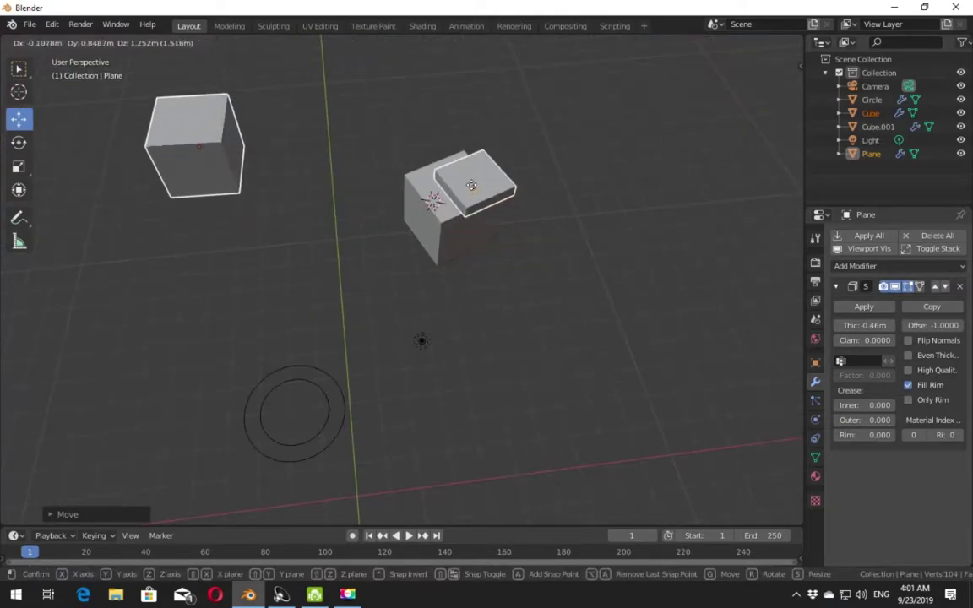
left_click(472, 175)
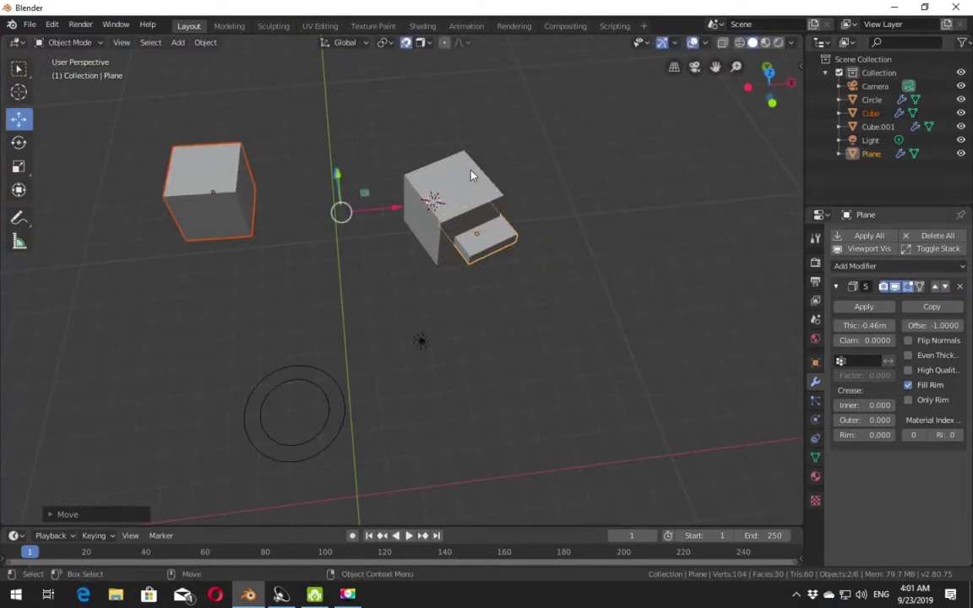
Step: Enable Project Individual Elements and rest the plane on the right cube's top face
left_click(427, 44)
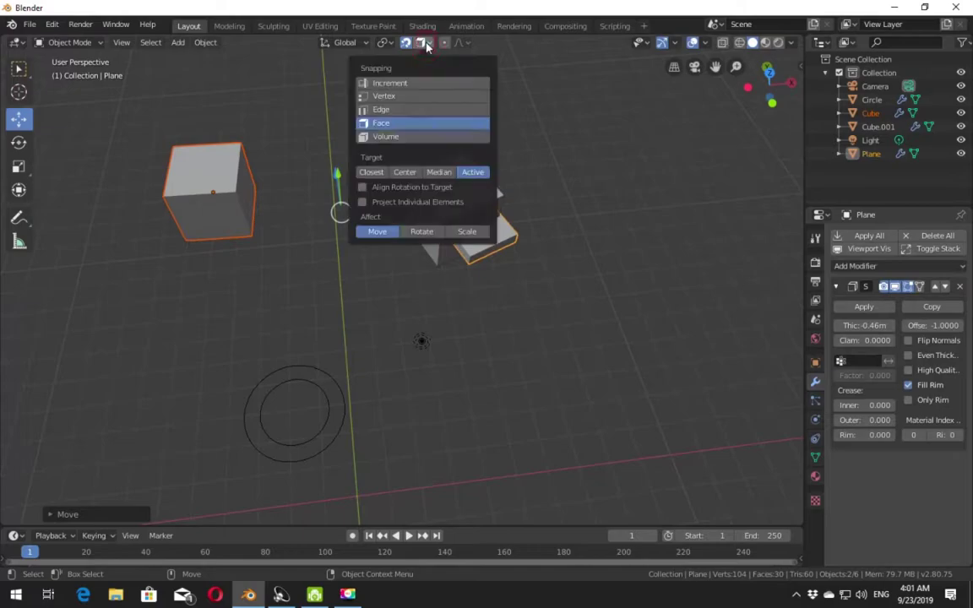
left_click(366, 204)
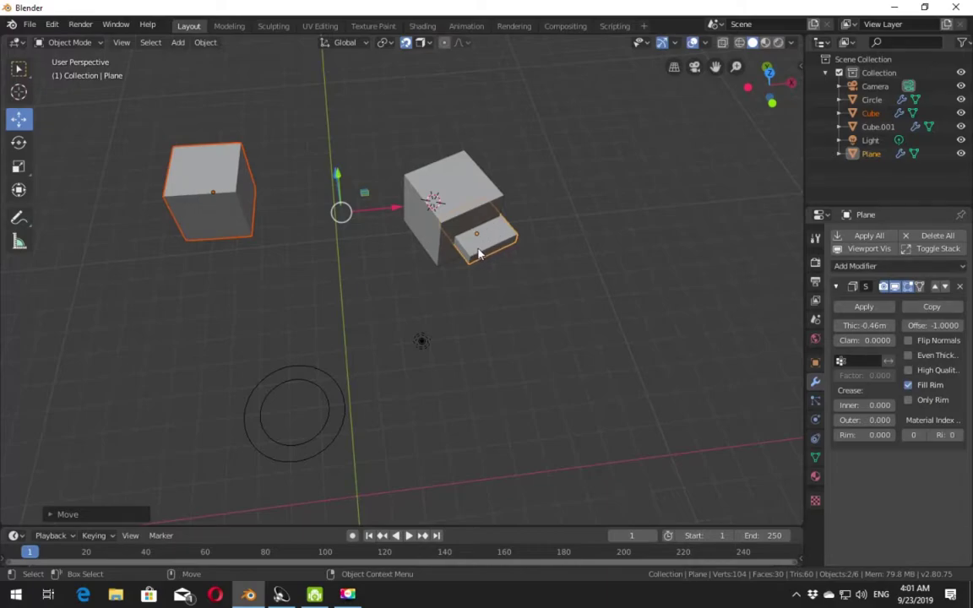
key("g")
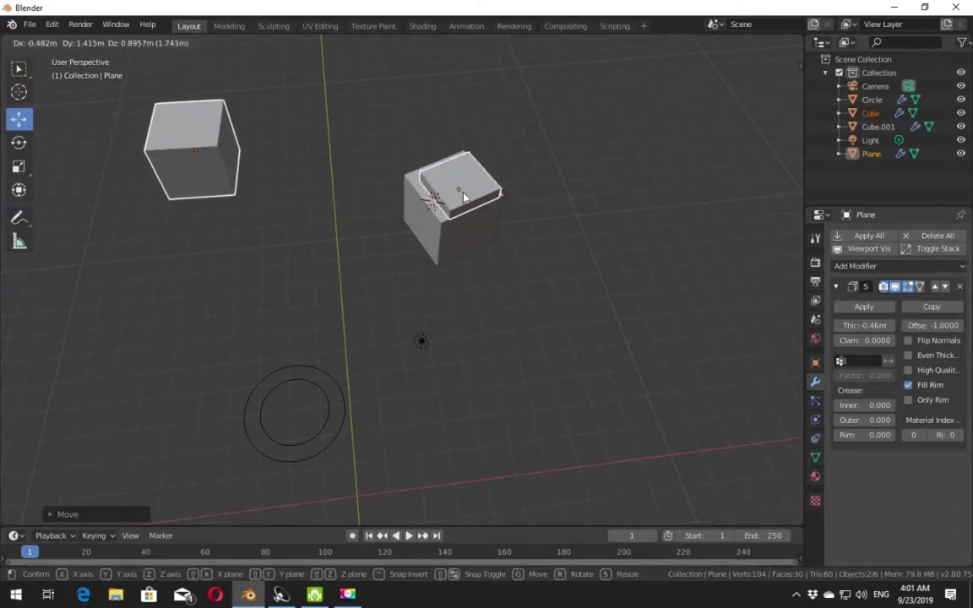
left_click(461, 205)
key("g")
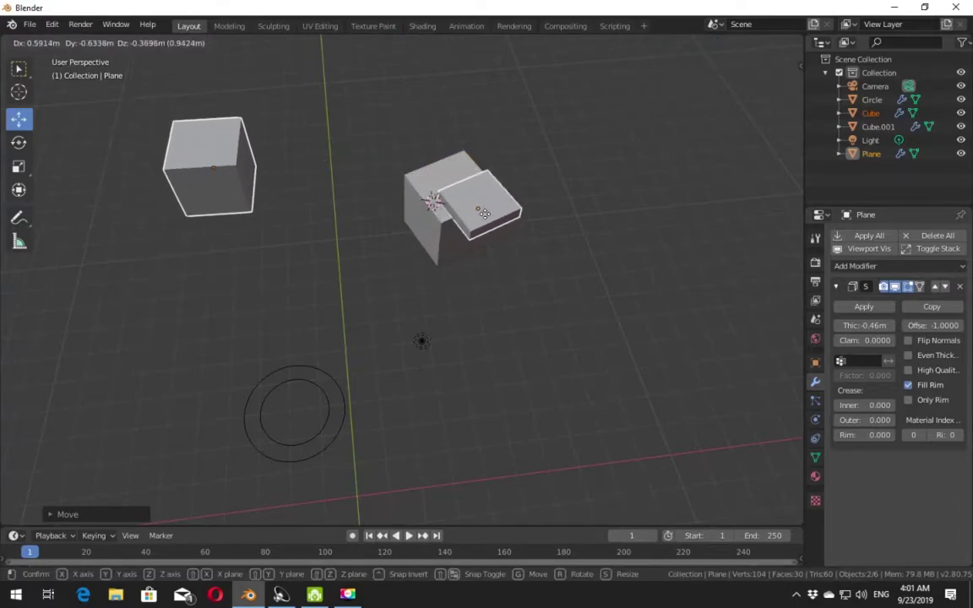
left_click(414, 179)
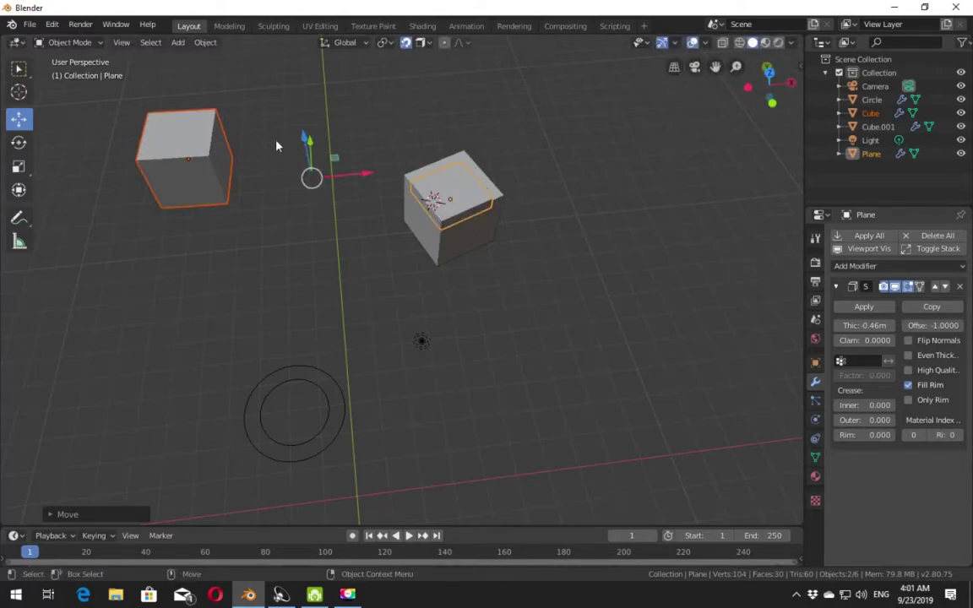
scroll(441, 144, "up", 3)
left_click_drag(469, 201, 372, 182, "alt")
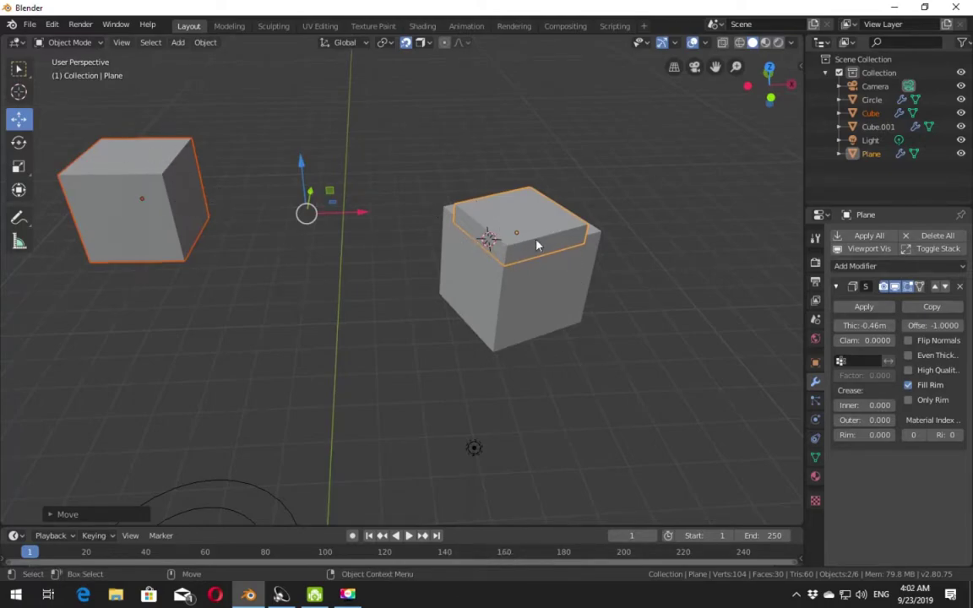
left_click(430, 43)
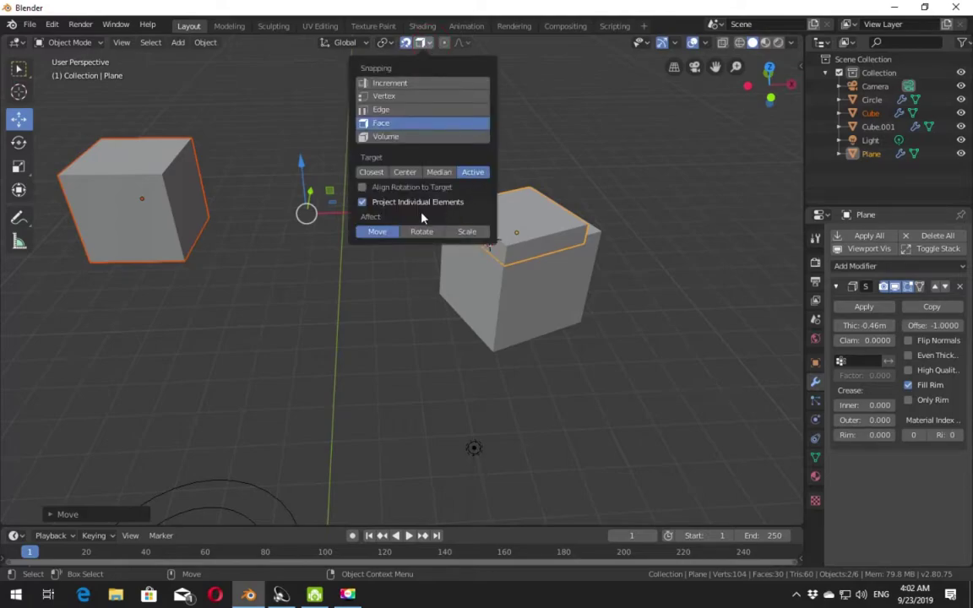
Step: Enable Align Rotation to Target and move the plane with Z, X and Y axis constraints
left_click(363, 187)
key("g")
key("z")
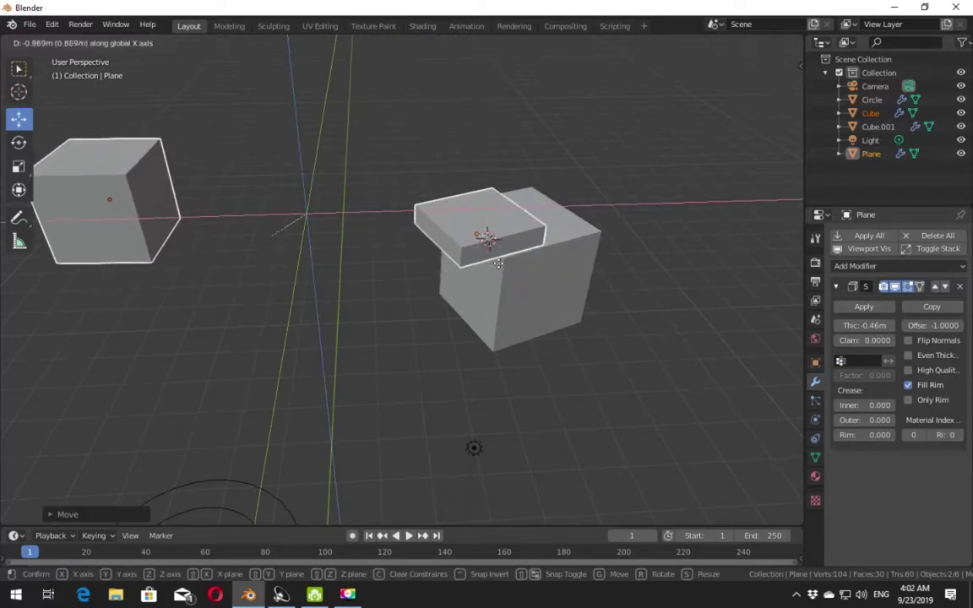
key("x")
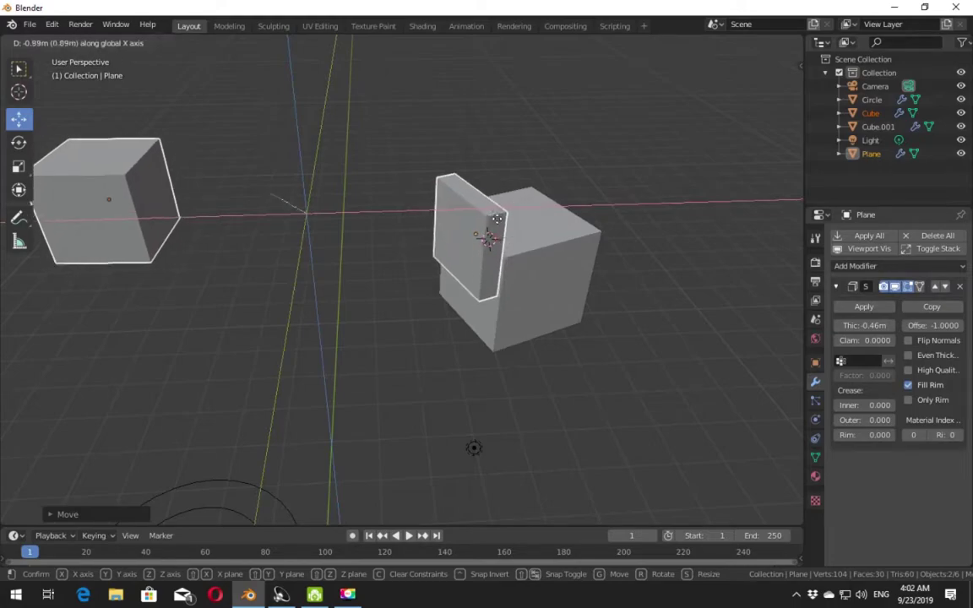
key("y")
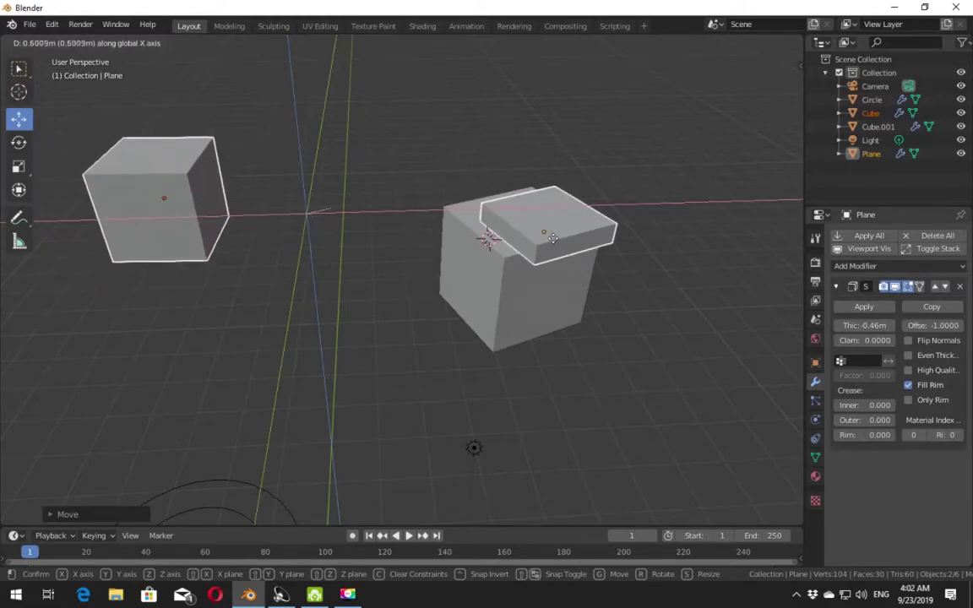
left_click(553, 235)
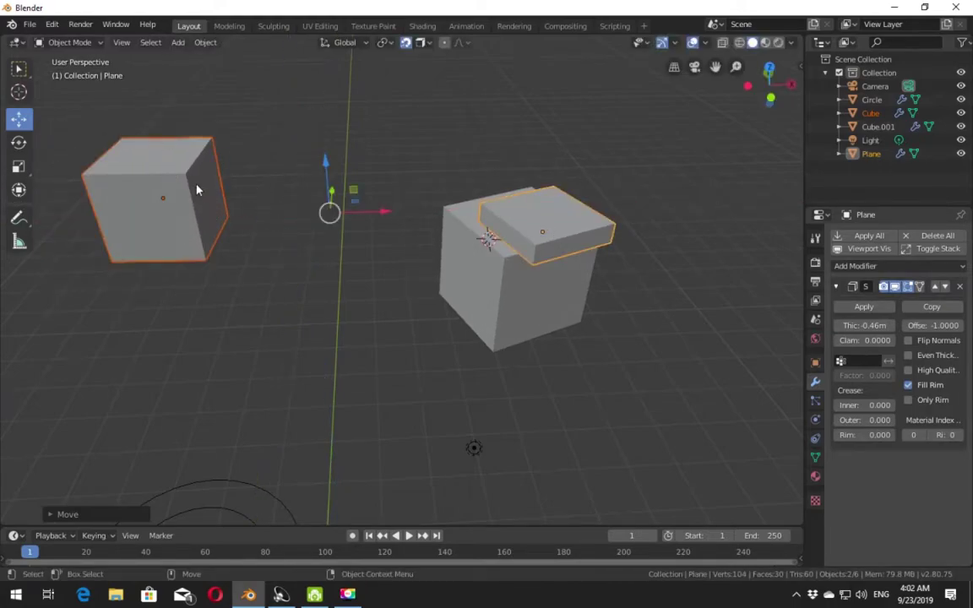
Step: Disable Project Individual Elements and drop the plane onto the cube's top
left_click(427, 42)
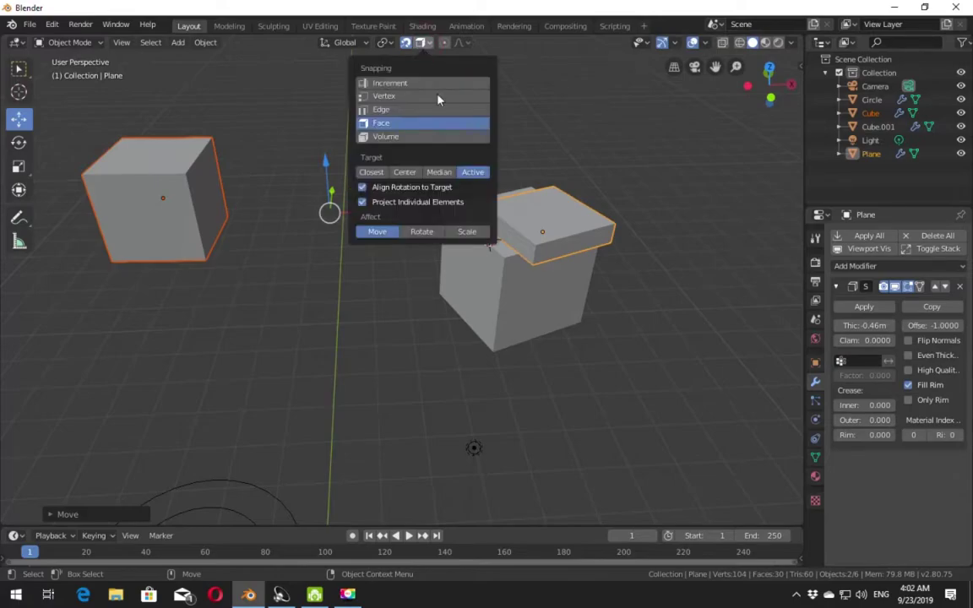
left_click(402, 212)
key("g")
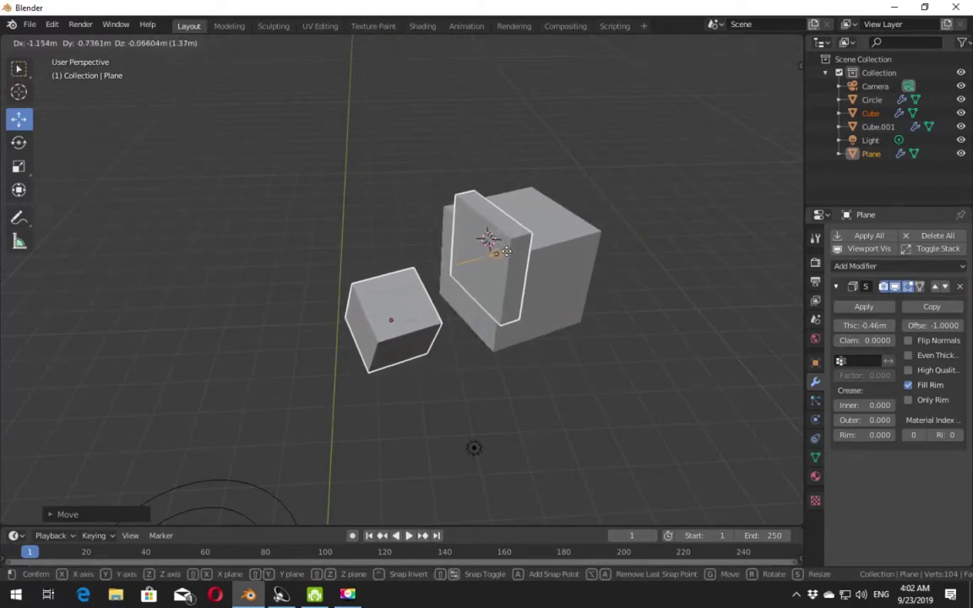
left_click(449, 250)
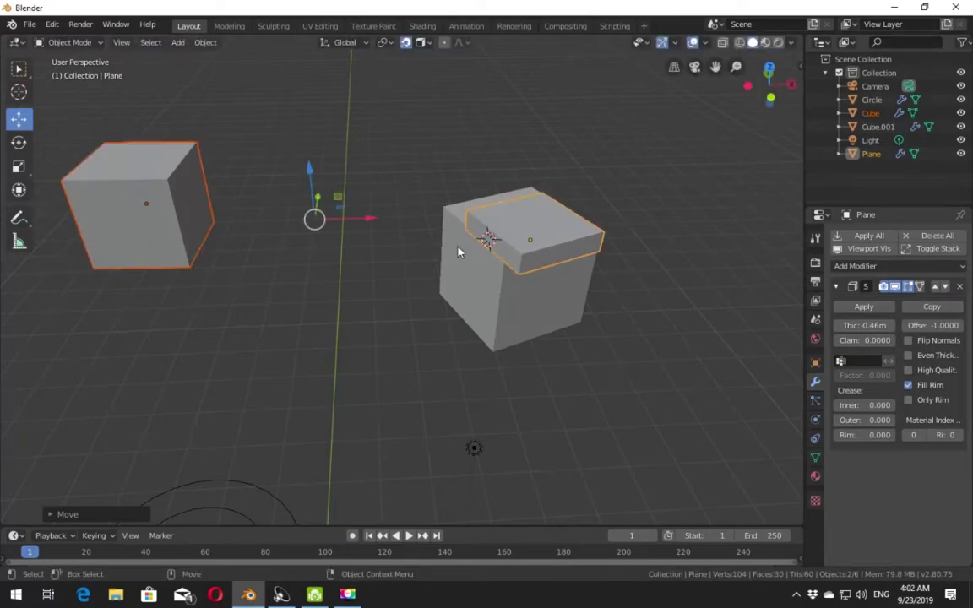
Step: Switch snapping to Volume and place the plane raised atop the right cube
left_click(430, 44)
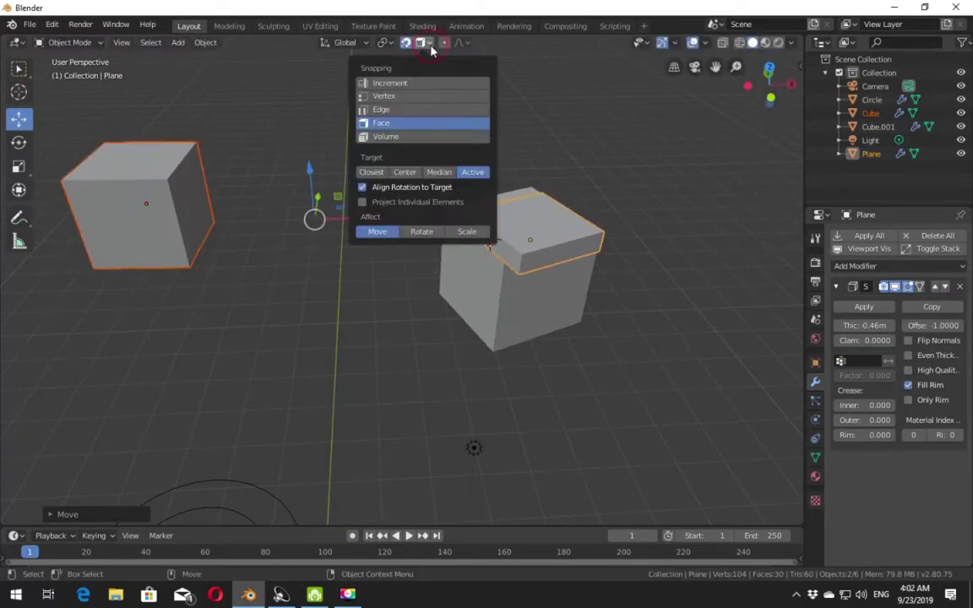
left_click(421, 138)
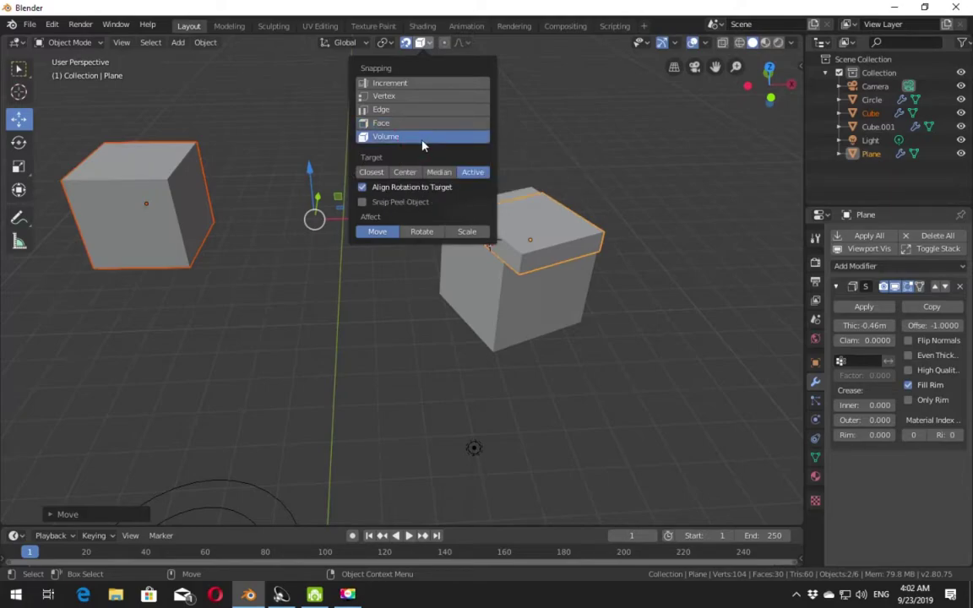
key("g")
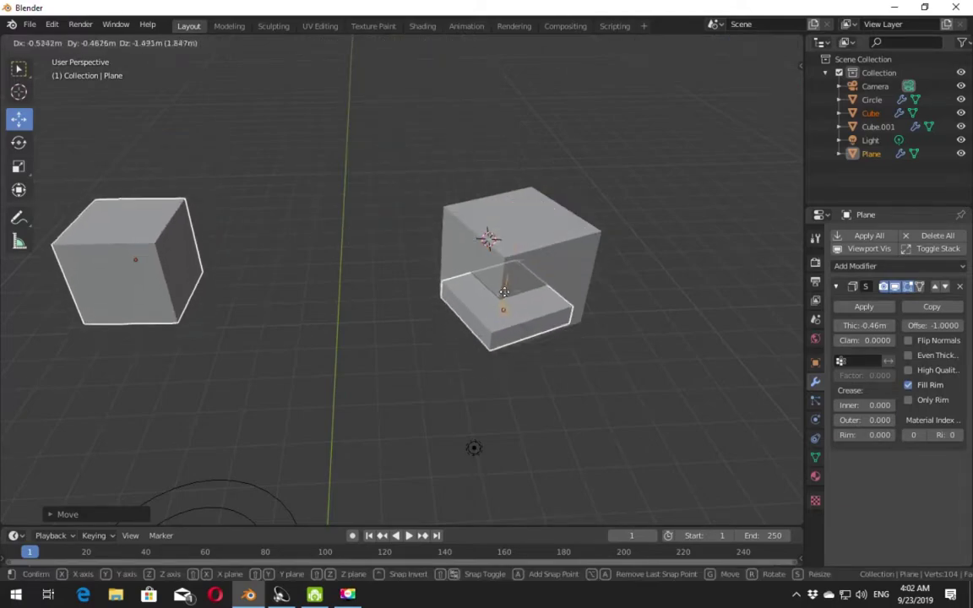
left_click(451, 161)
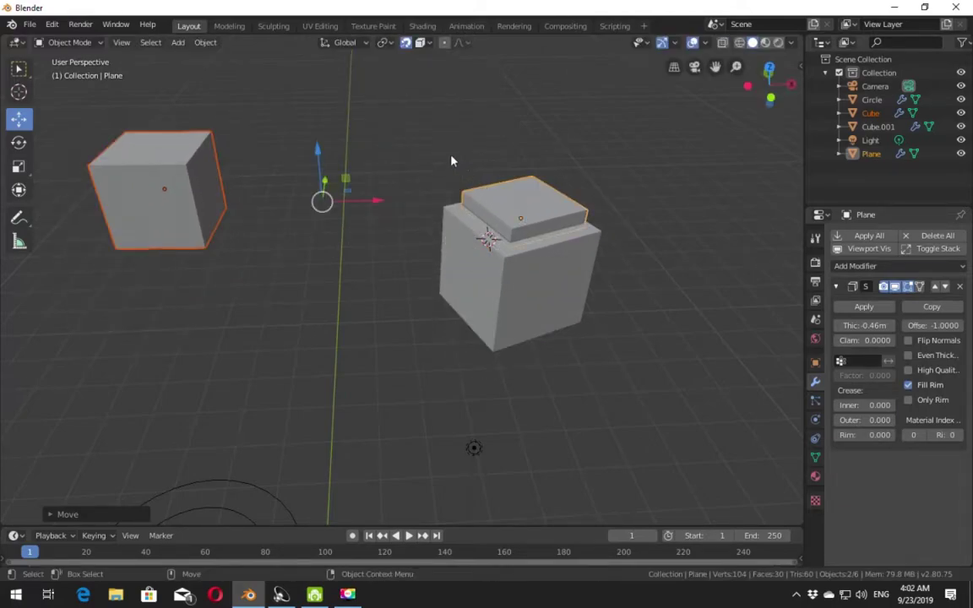
left_click(427, 44)
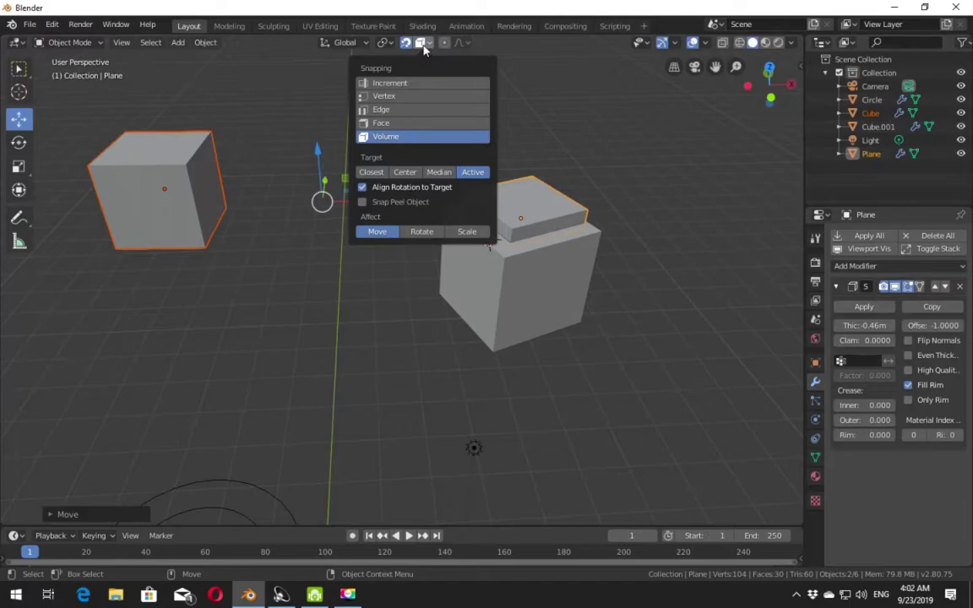